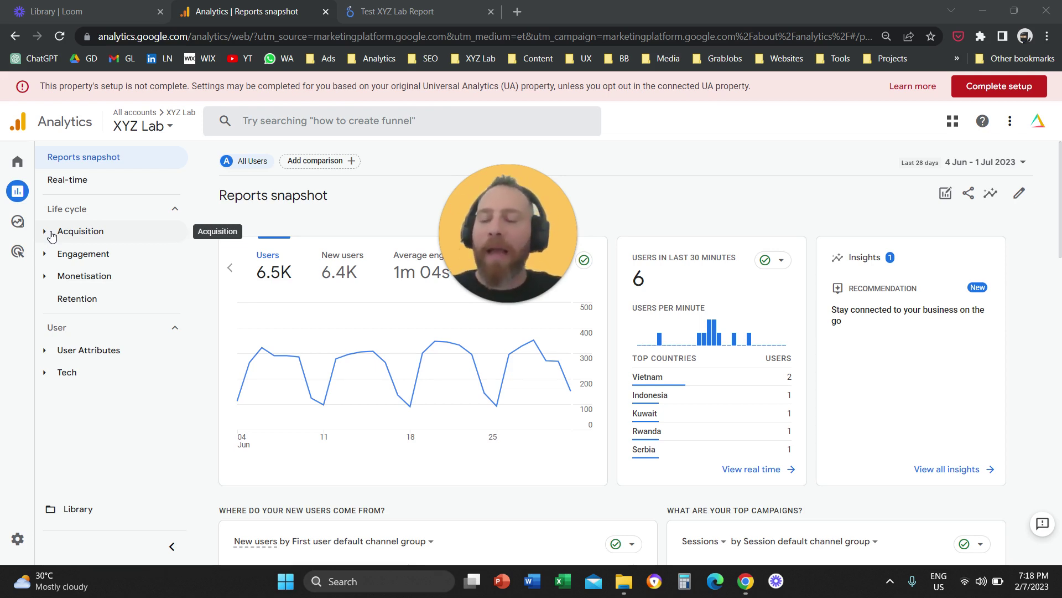
# Step: Open the Traffic acquisition report for the XYZ Lab property
pyautogui.moveTo(501, 228); pyautogui.dragTo(332, 227)
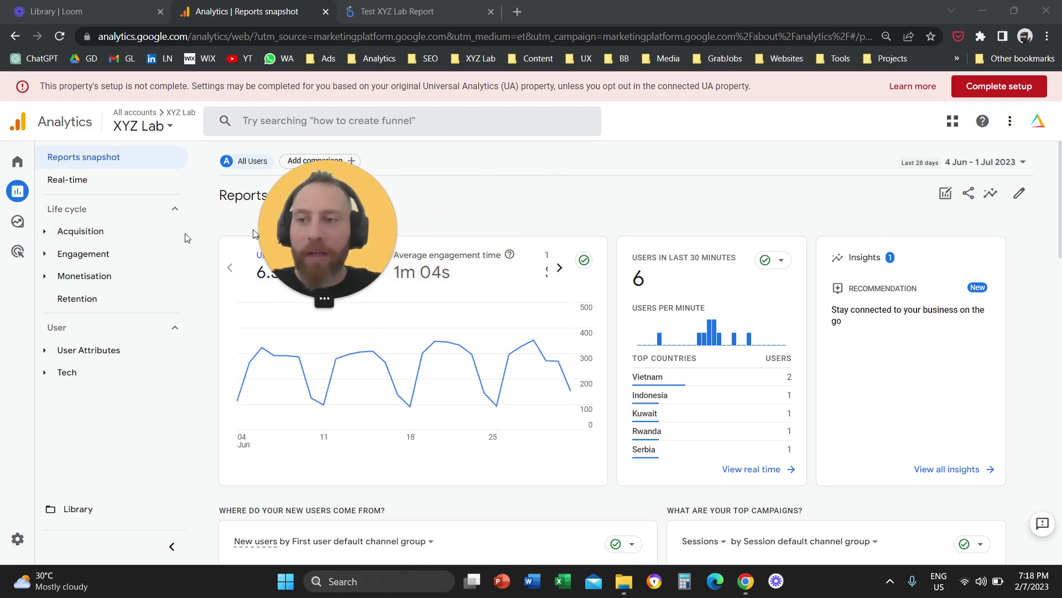
pyautogui.click(47, 237)
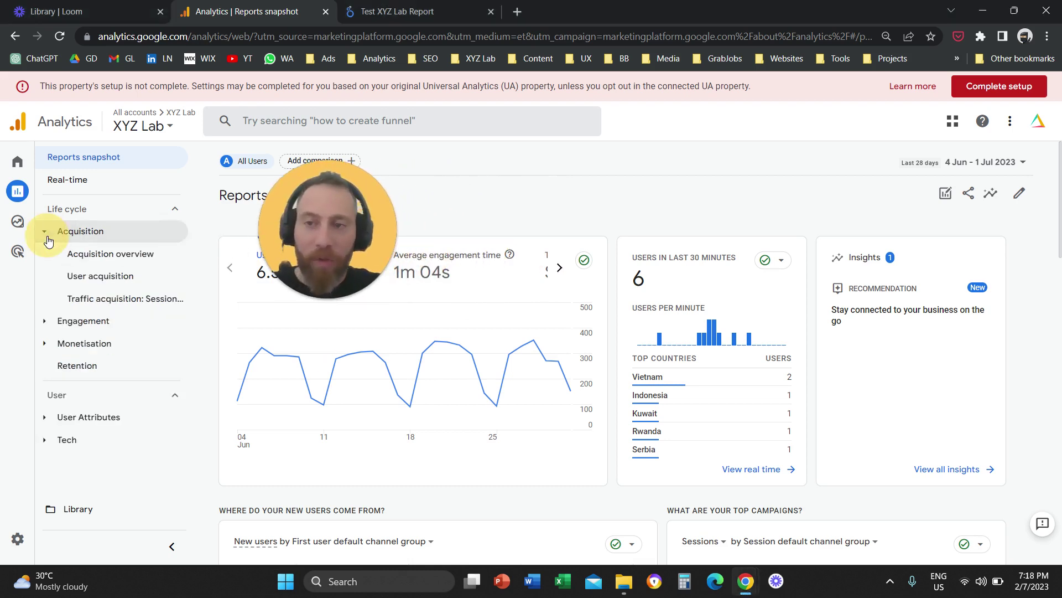
pyautogui.click(117, 296)
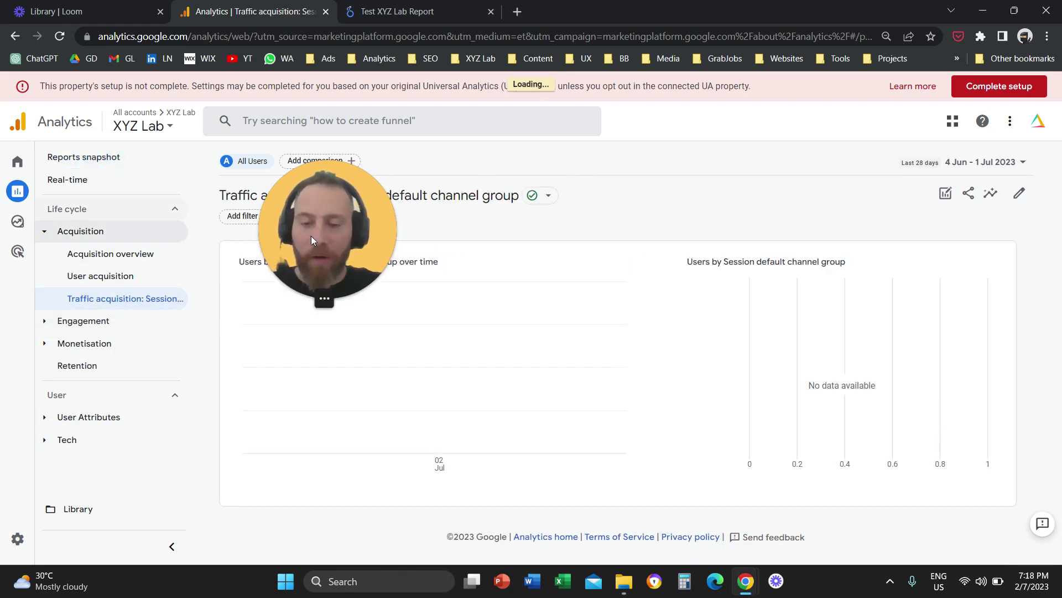
pyautogui.moveTo(418, 275); pyautogui.dragTo(778, 367)
# Step: Change the primary dimension of the traffic acquisition table to Session source/medium
pyautogui.scroll(-4, 502, 387)
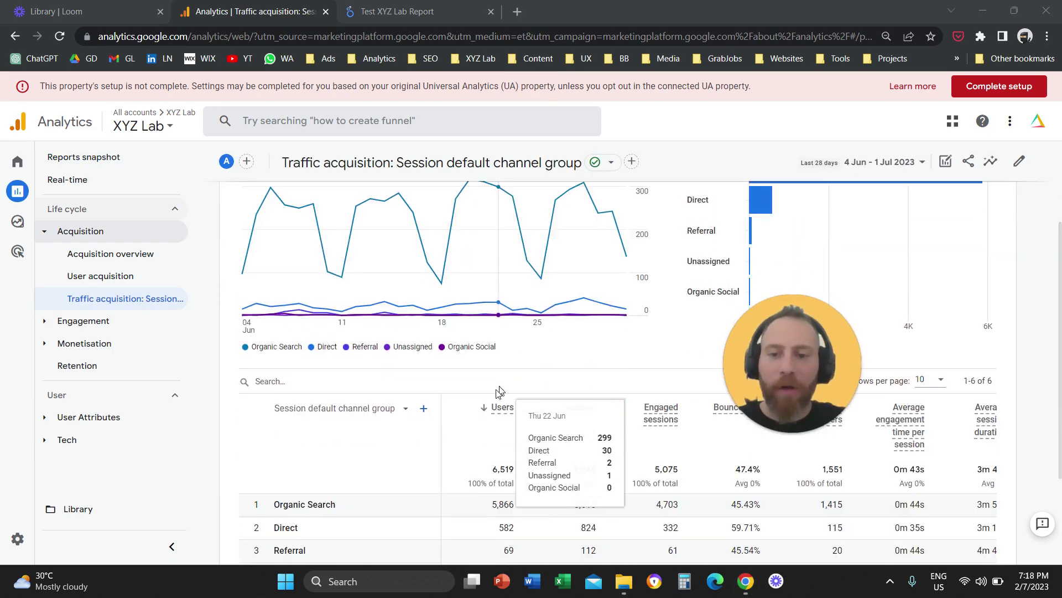
pyautogui.scroll(-1, 473, 403)
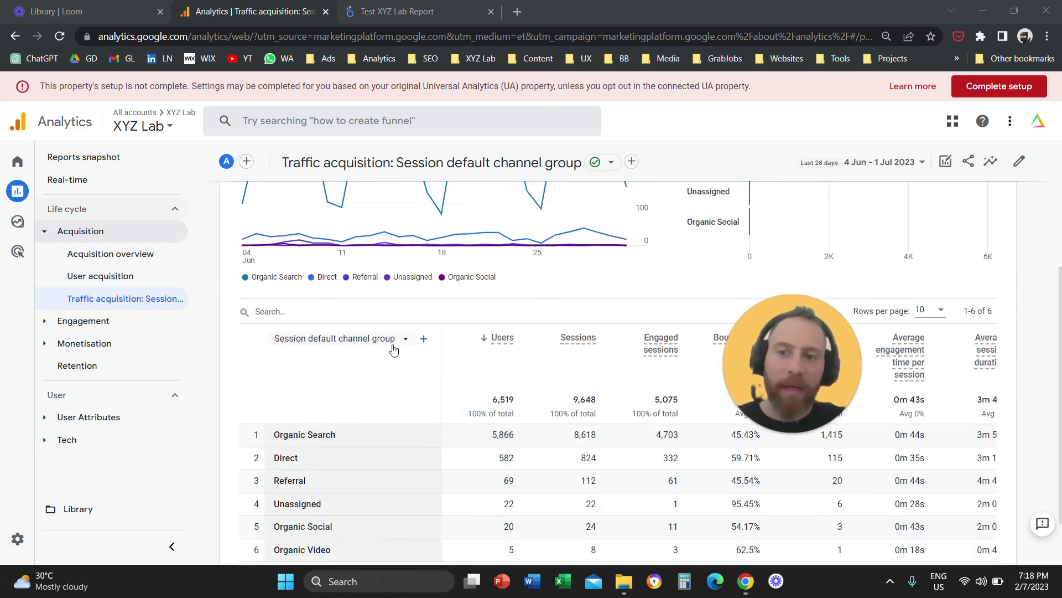
pyautogui.click(392, 344)
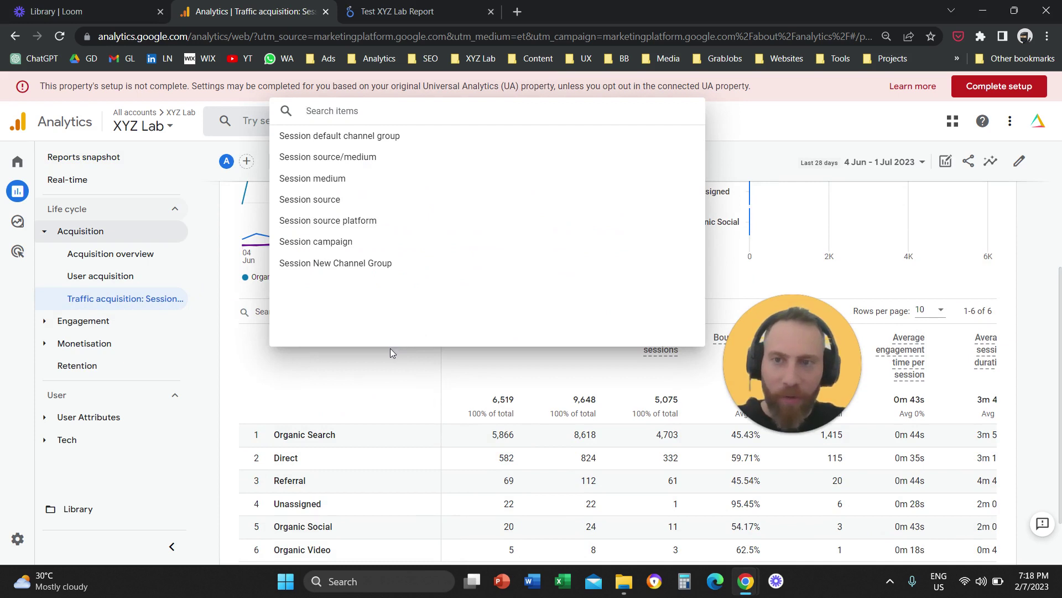
pyautogui.click(365, 170)
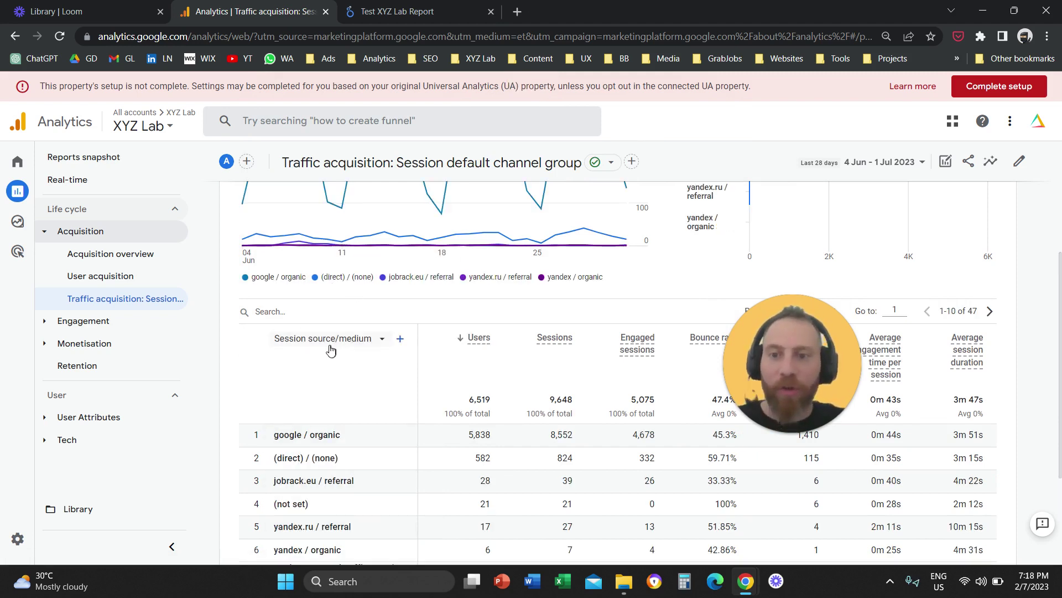
# Step: Filter the traffic acquisition table by "referral" and look through the matching sources
pyautogui.click(294, 312)
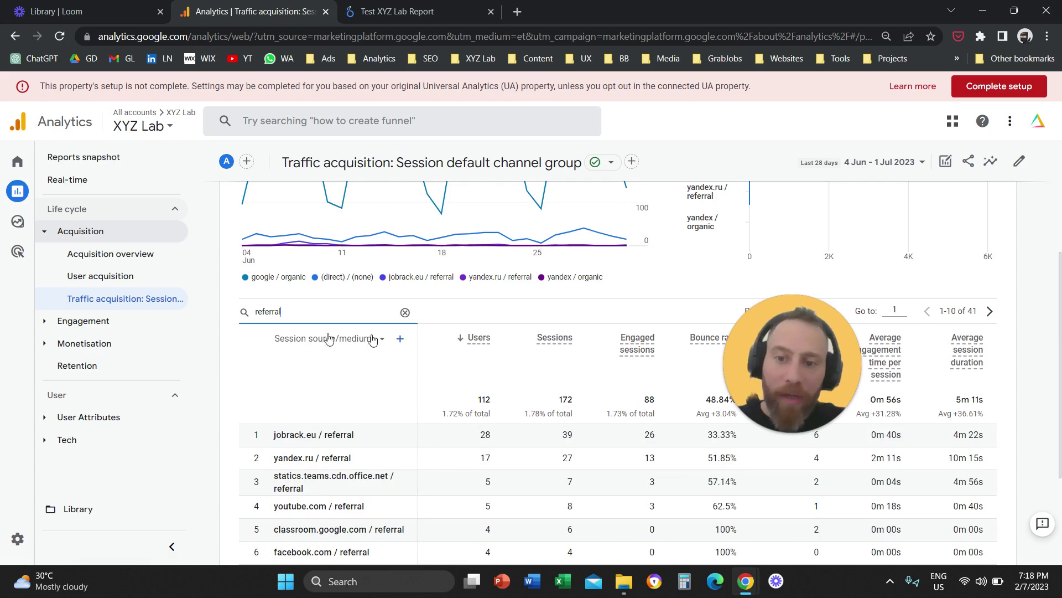
pyautogui.scroll(-2, 439, 414)
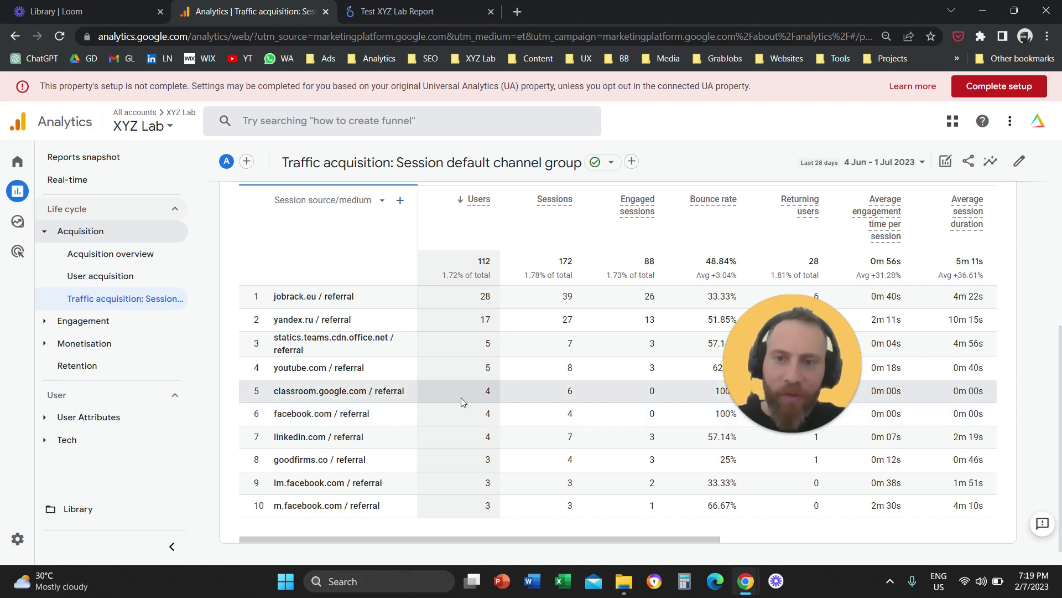
pyautogui.scroll(2, 442, 367)
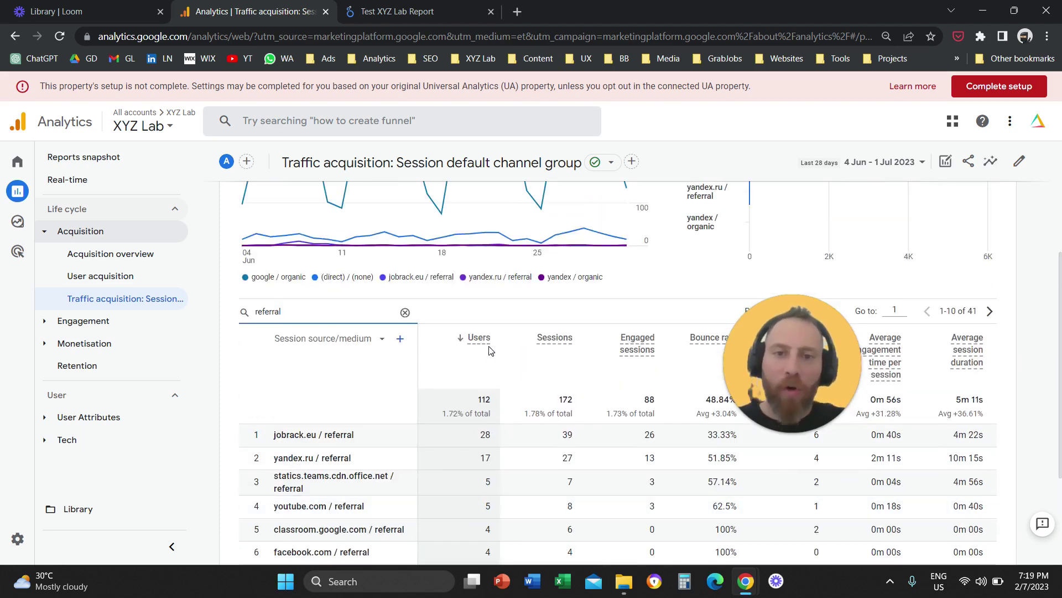
pyautogui.scroll(2, 487, 350)
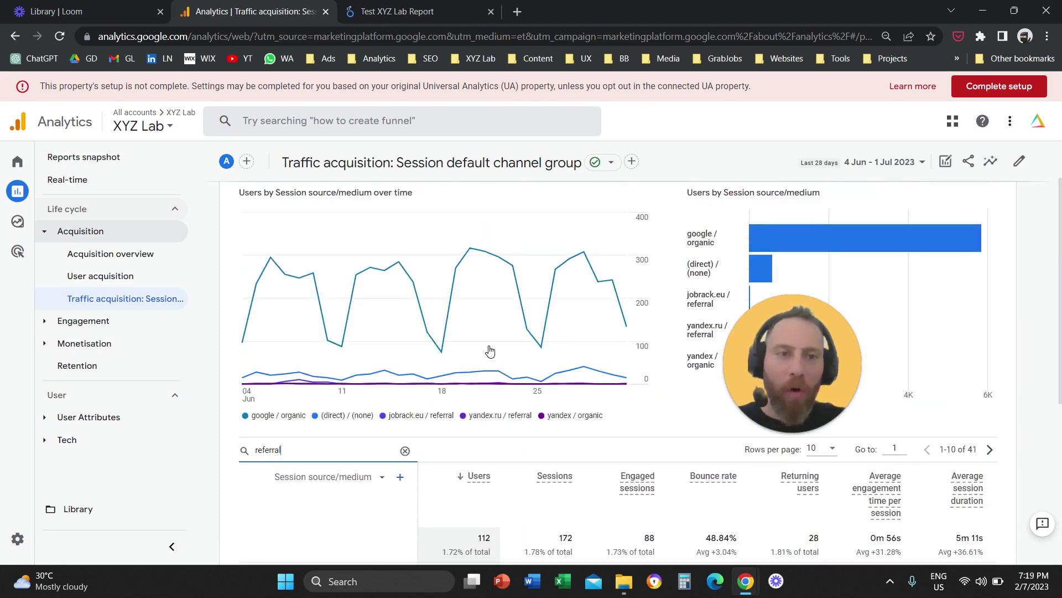
# Step: Check which file formats are offered for exporting the traffic acquisition report, and return to the sharing options
pyautogui.click(968, 161)
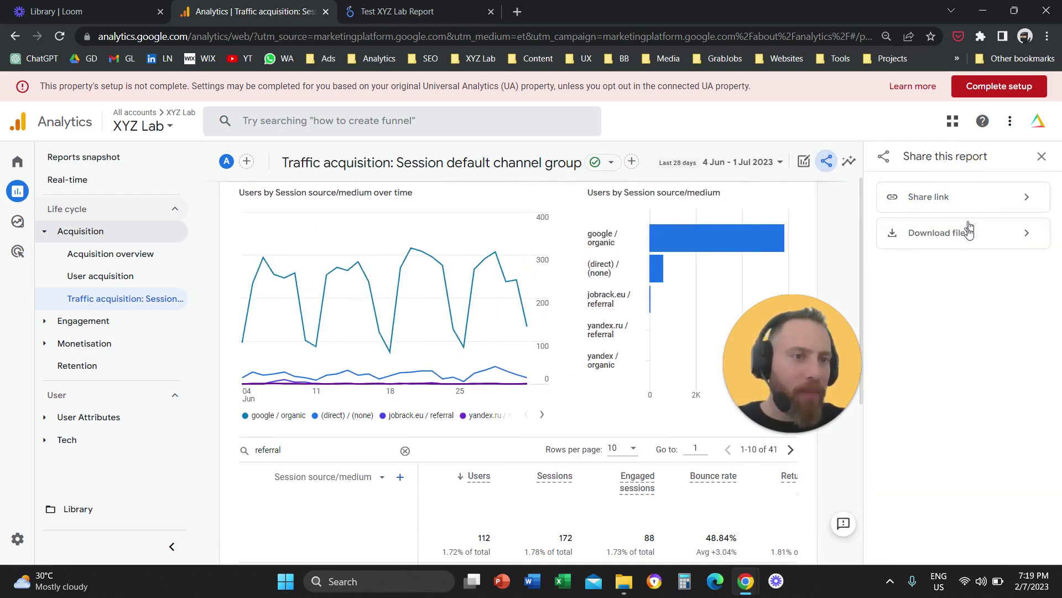
pyautogui.click(968, 235)
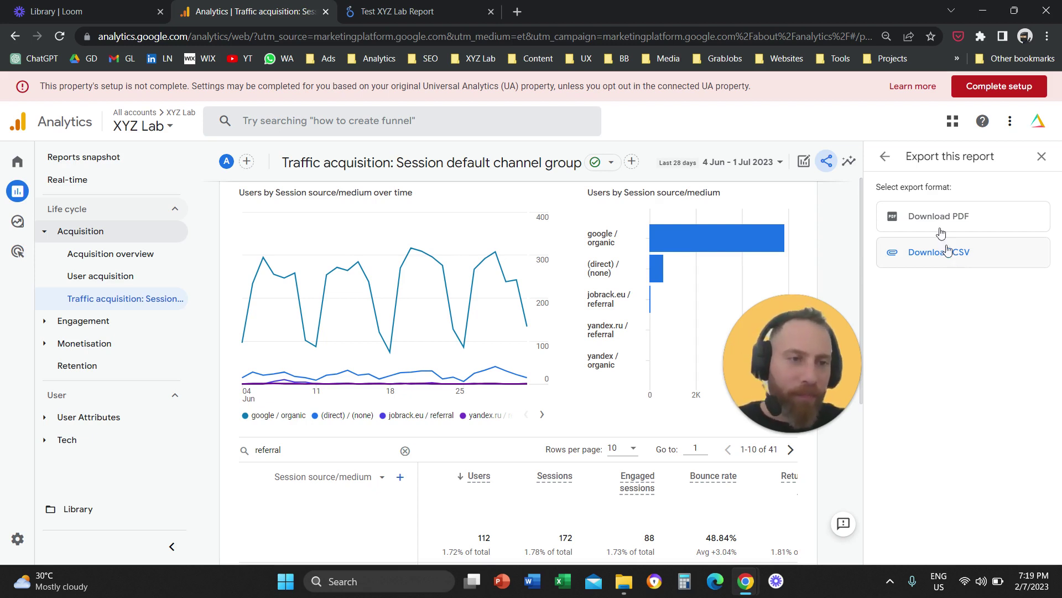
pyautogui.click(885, 157)
# Step: Review the referral sources in the filtered table along with their users, sessions and bounce rate
pyautogui.scroll(-5, 434, 399)
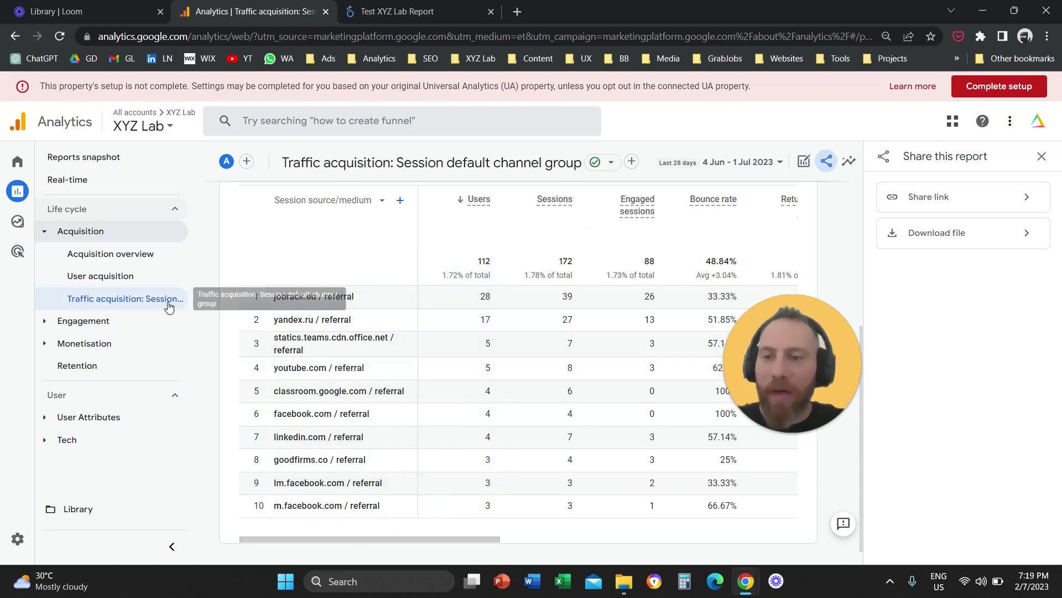
pyautogui.scroll(1, 386, 374)
pyautogui.scroll(2, 385, 374)
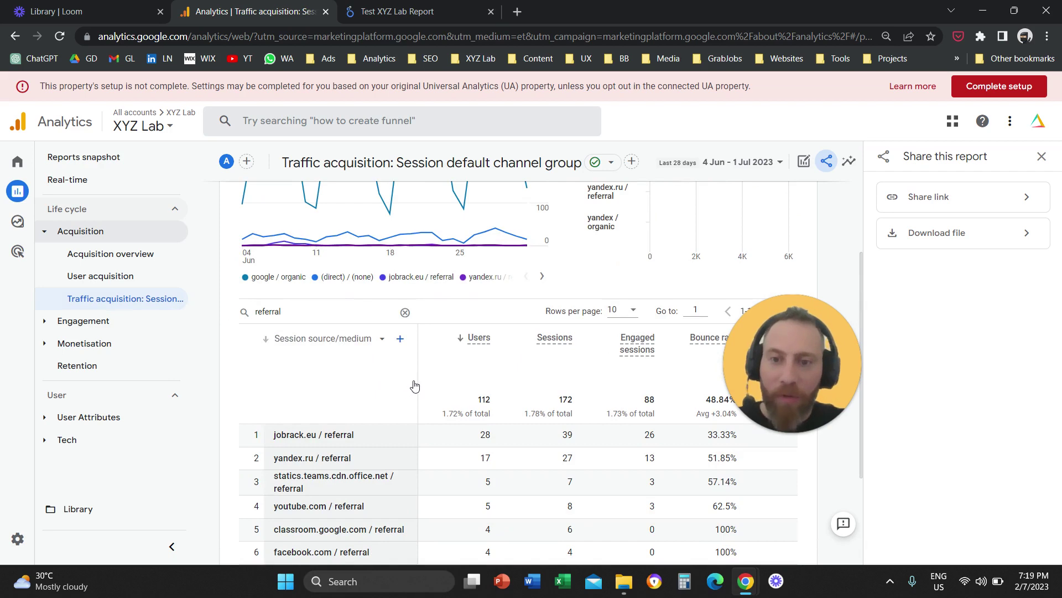
pyautogui.scroll(-1, 414, 386)
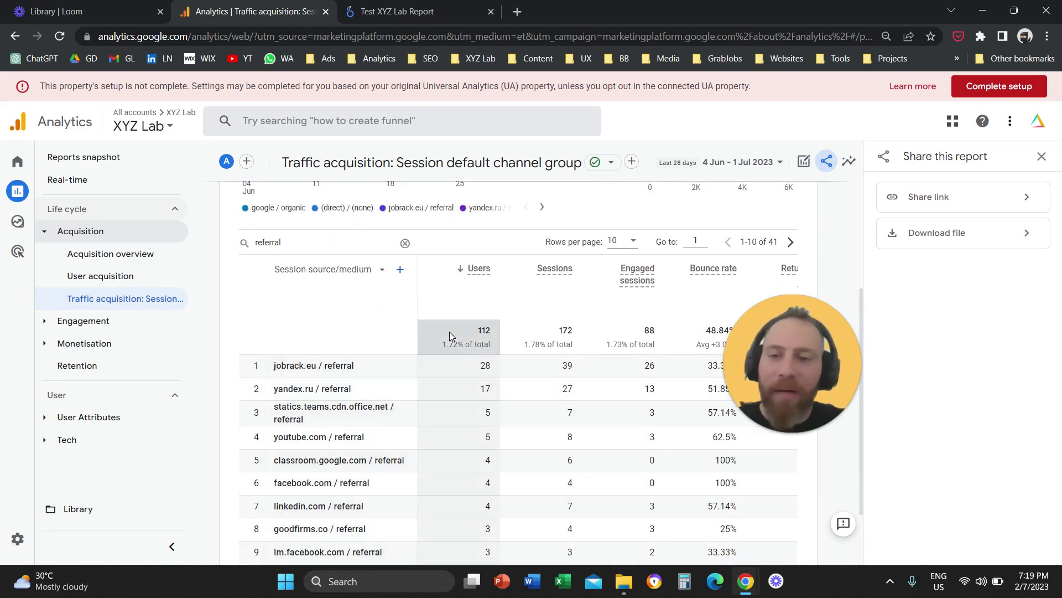
pyautogui.scroll(-1, 443, 343)
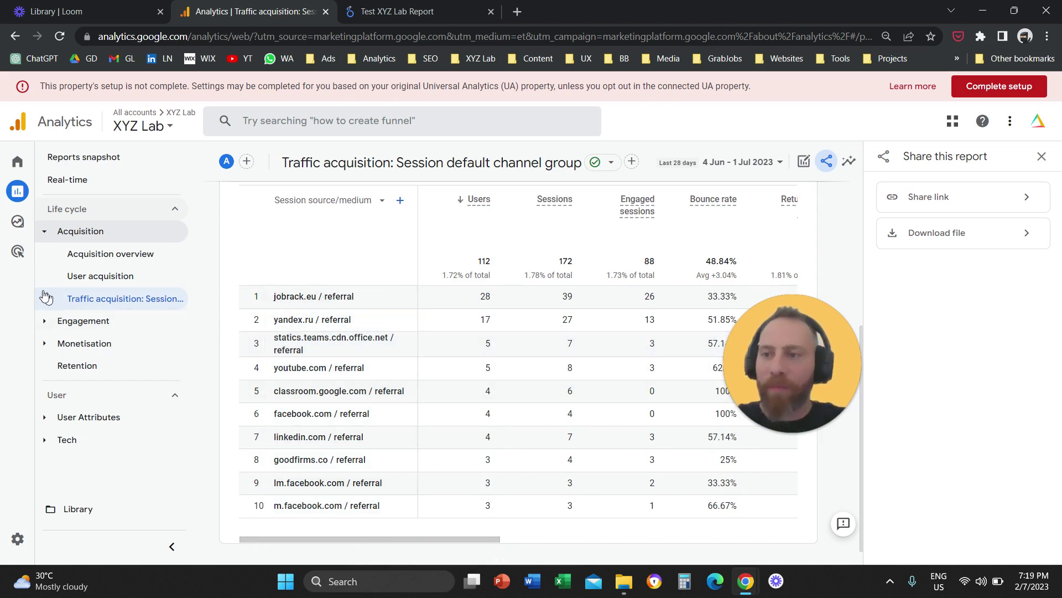
# Step: Go to Explorations and start a new Free-form exploration
pyautogui.moveTo(53, 221)
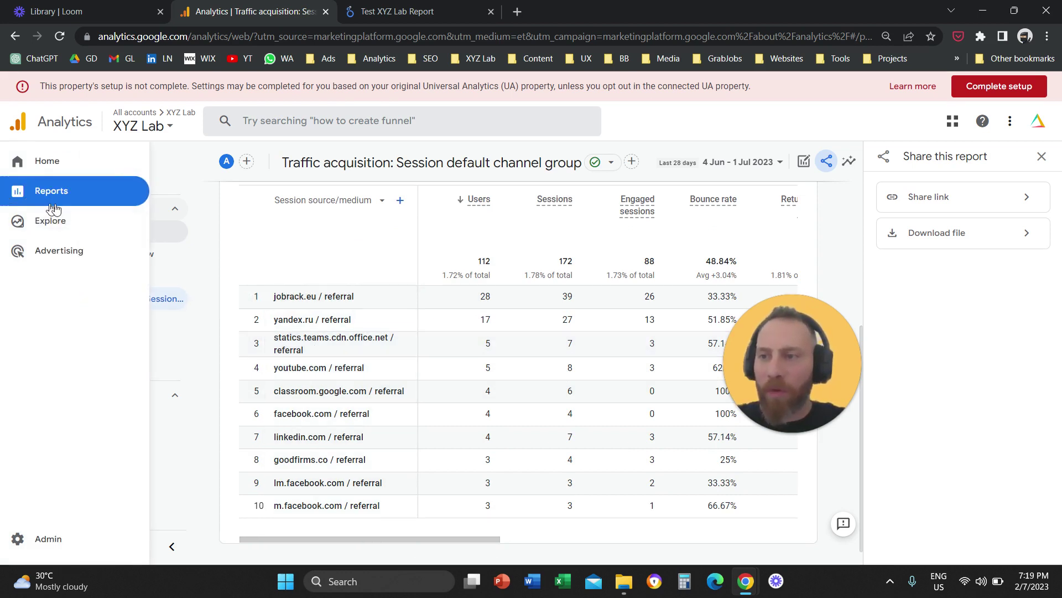
pyautogui.click(85, 221)
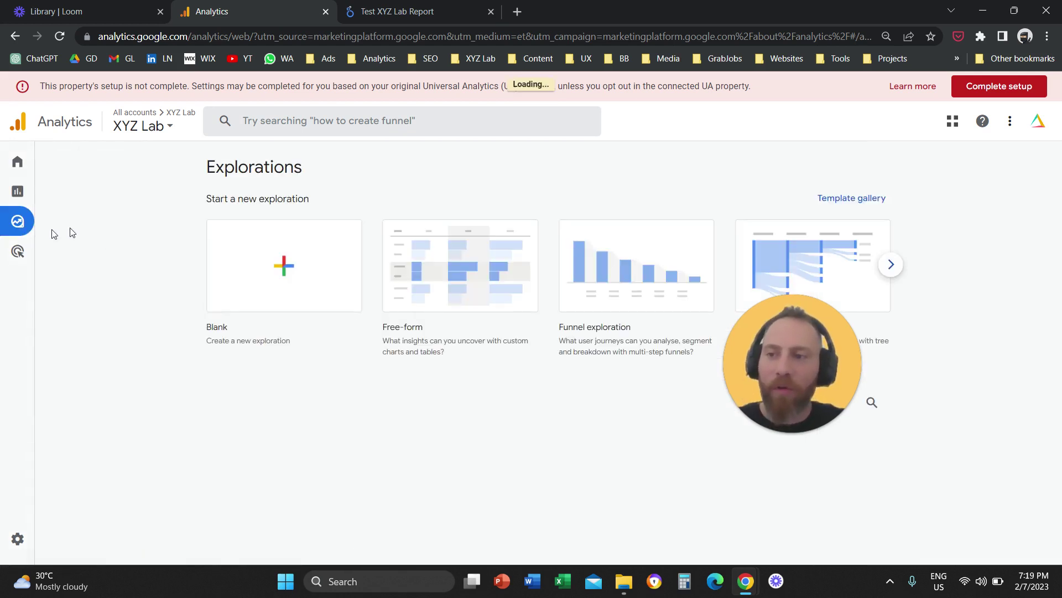
pyautogui.moveTo(53, 227)
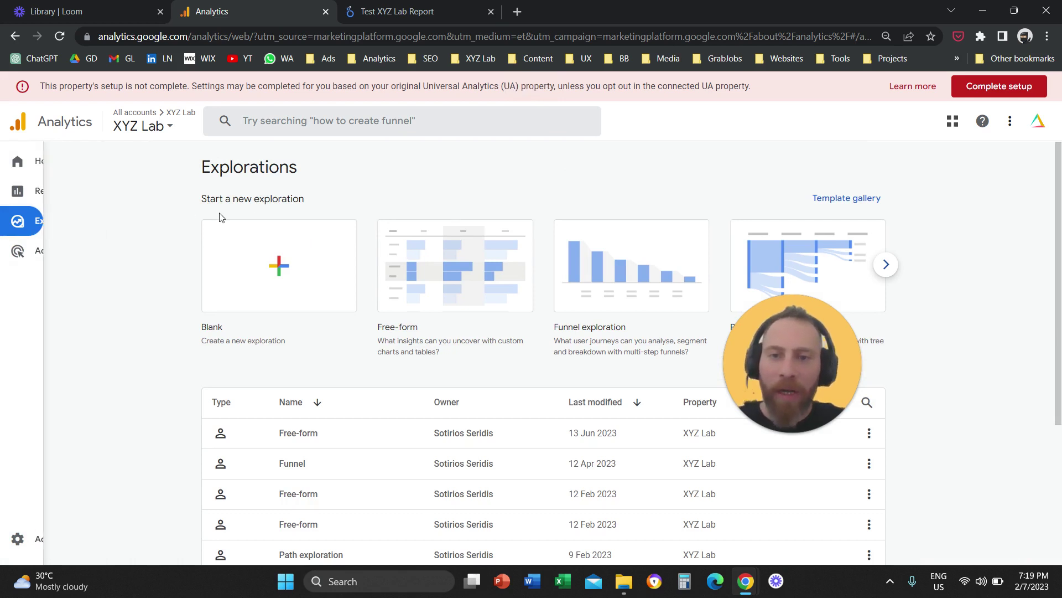
pyautogui.click(438, 265)
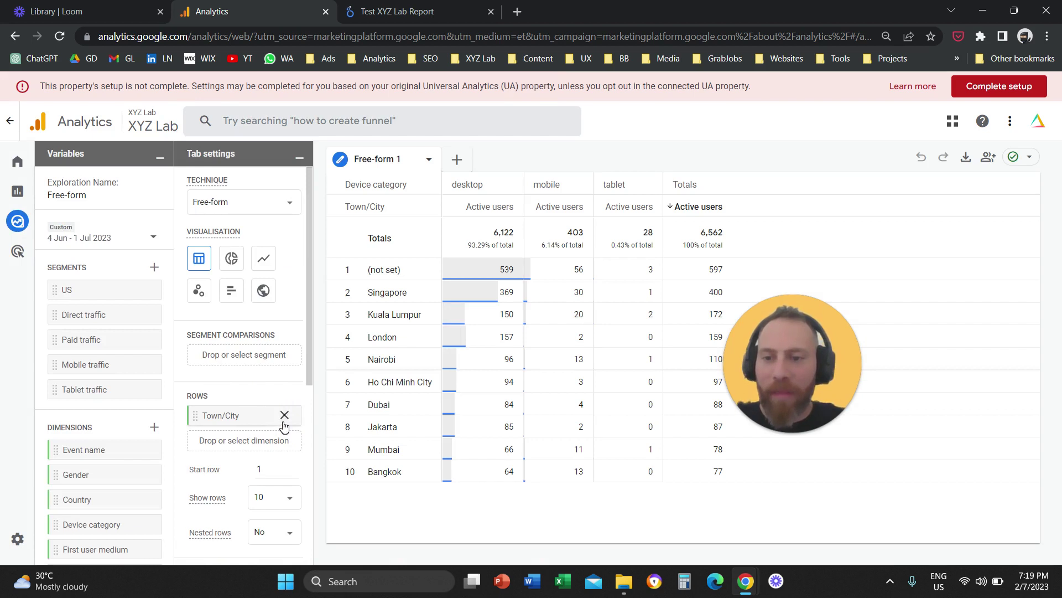
# Step: Clear the default Town/City row, Device category column and Active users value from the free-form table
pyautogui.click(284, 414)
pyautogui.scroll(-5, 277, 408)
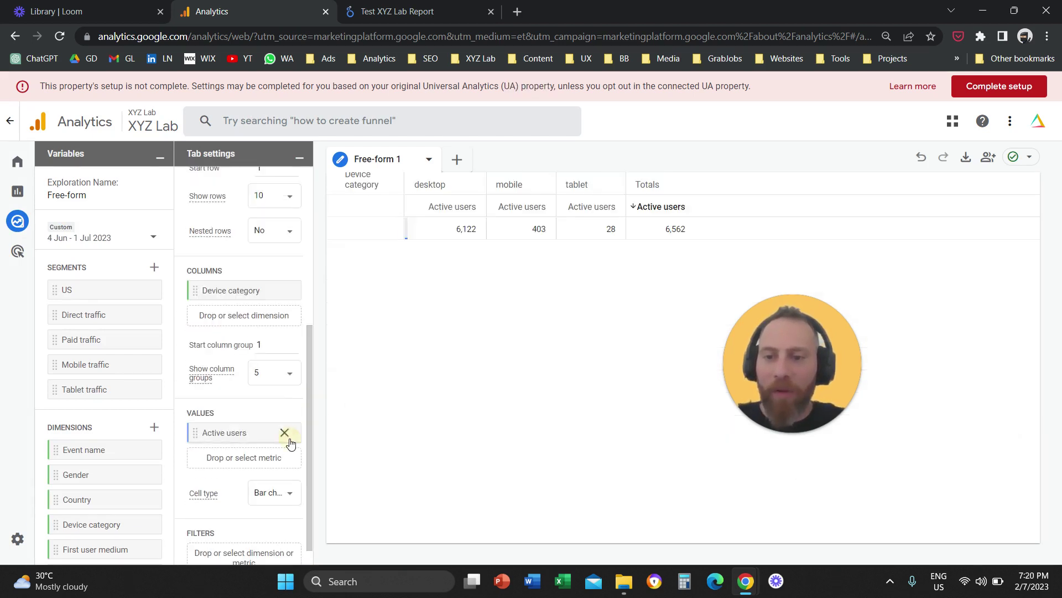
pyautogui.click(286, 434)
pyautogui.click(284, 293)
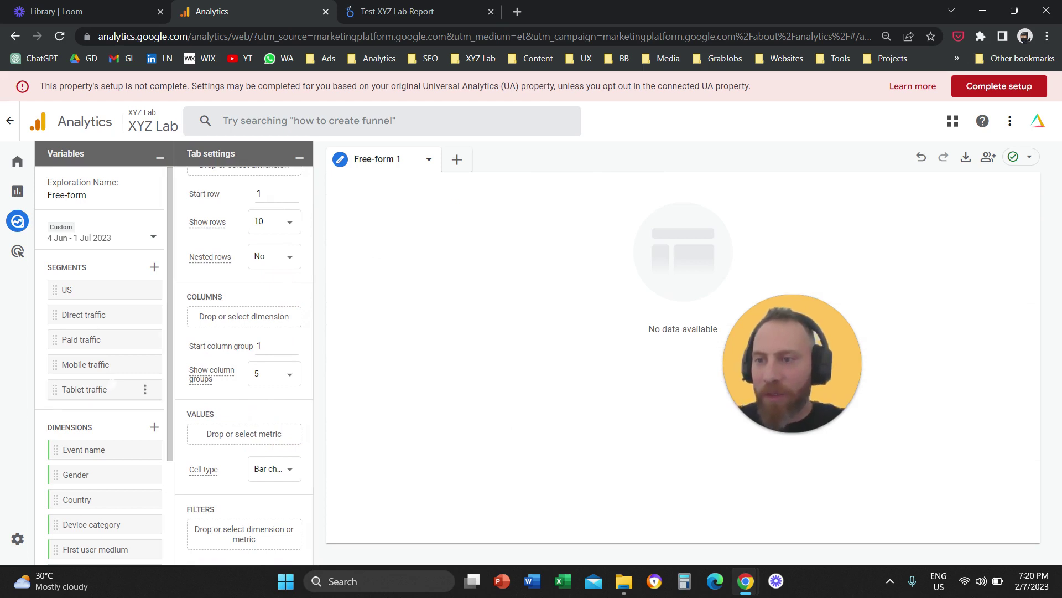
# Step: Search the dimensions for "session source" and import Session source/medium into the exploration's variables
pyautogui.scroll(-3, 111, 365)
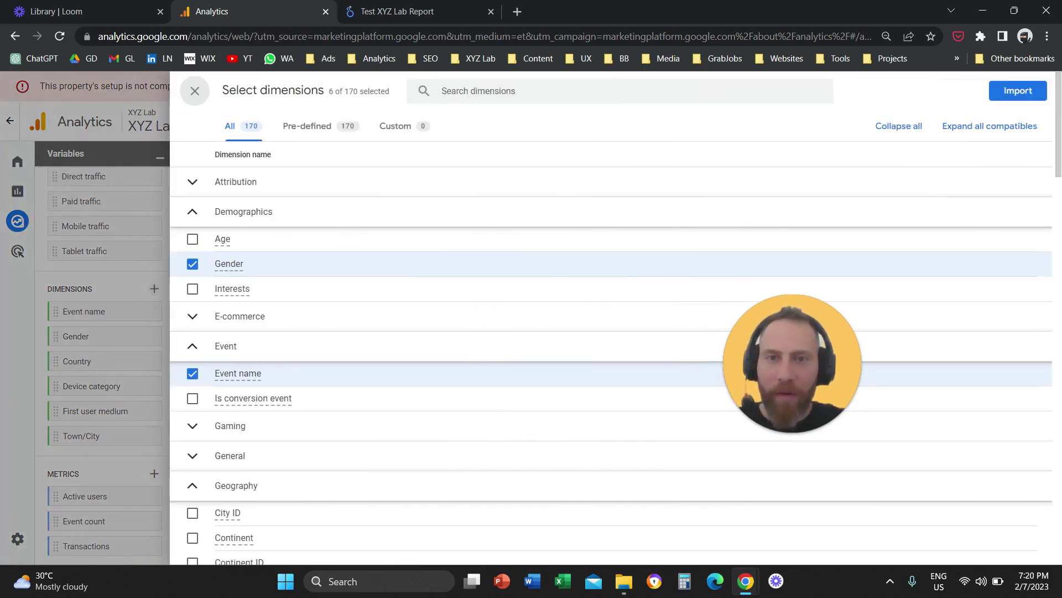
pyautogui.click(529, 89)
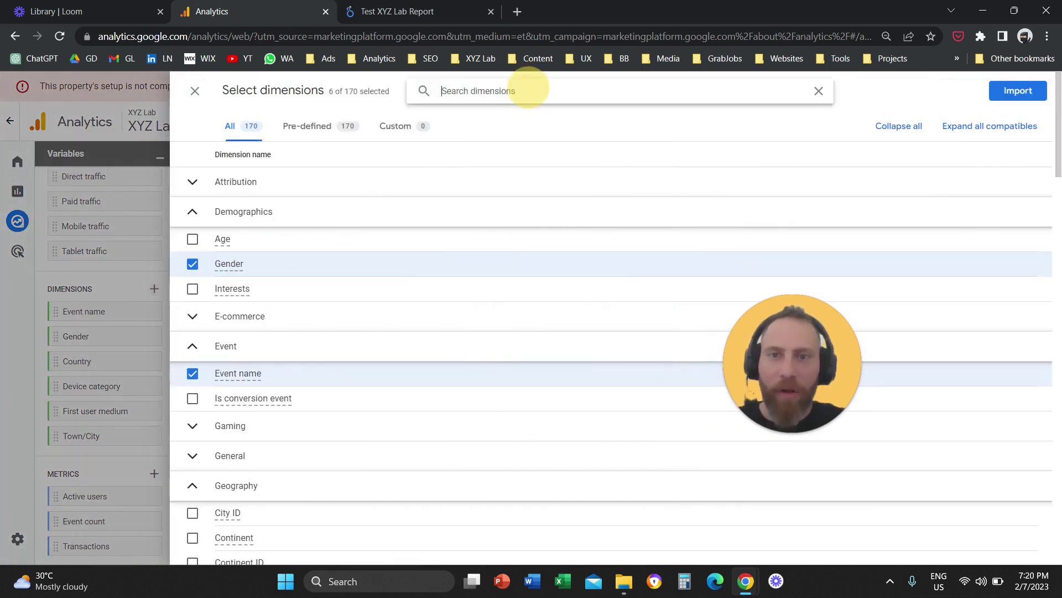
pyautogui.write('see')
pyautogui.press('BackSpace')
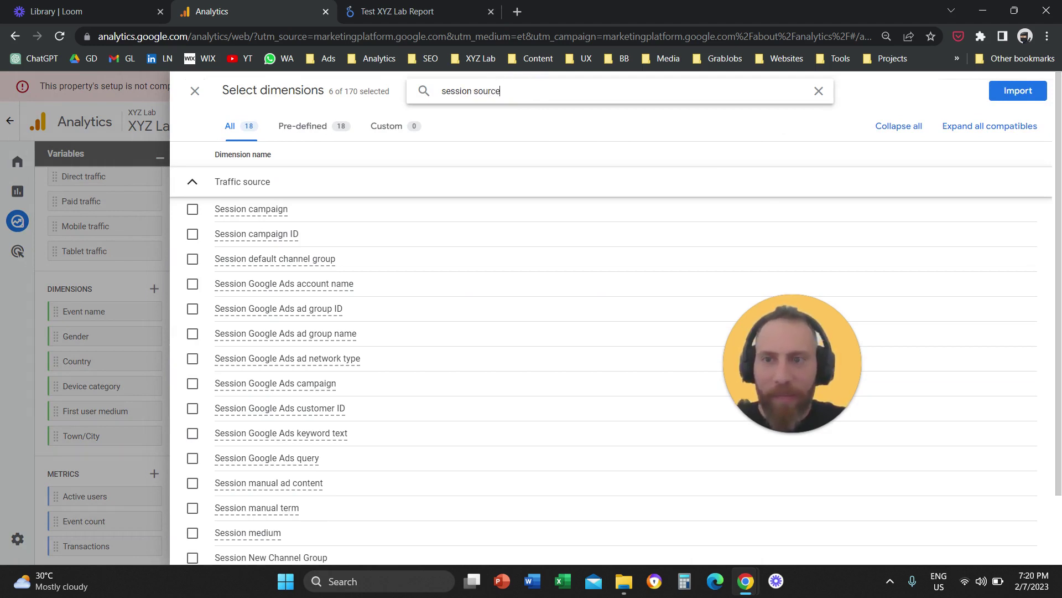
pyautogui.click(192, 260)
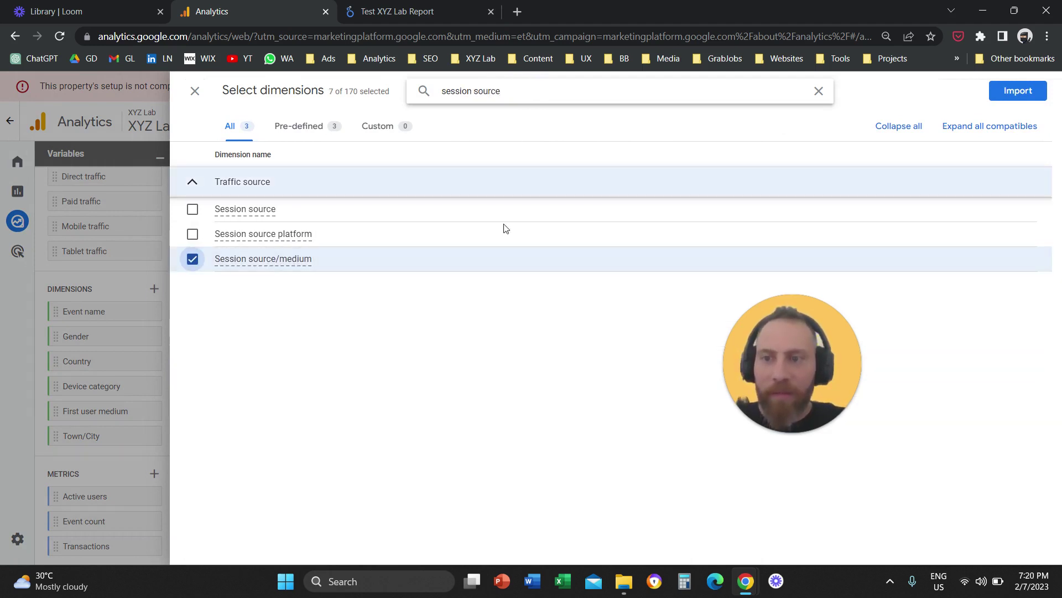
pyautogui.click(1017, 93)
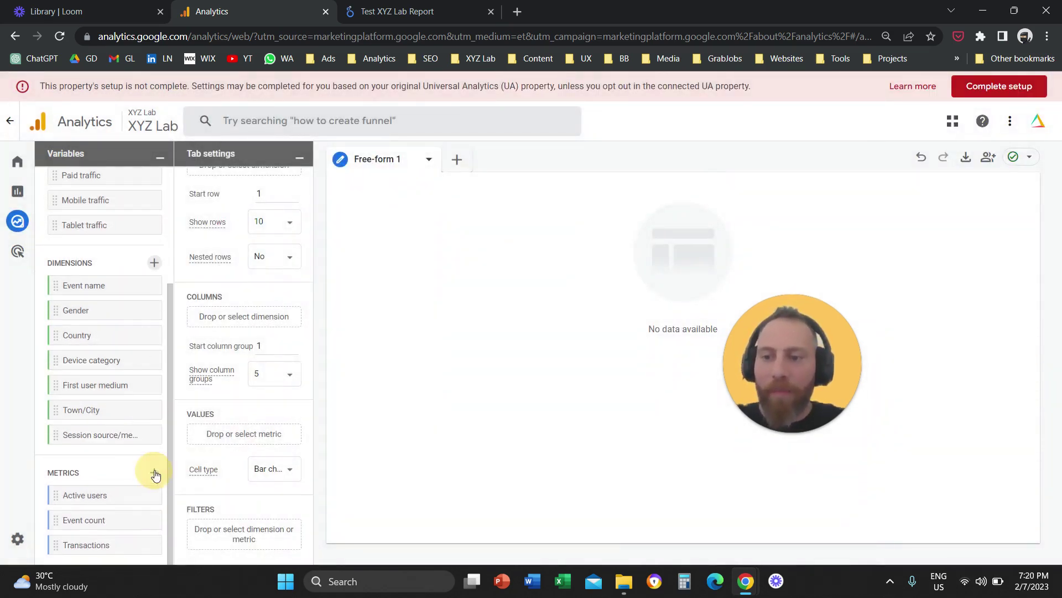
# Step: Import the Total users, Sessions and Engaged sessions metrics into the exploration's variables
pyautogui.click(154, 472)
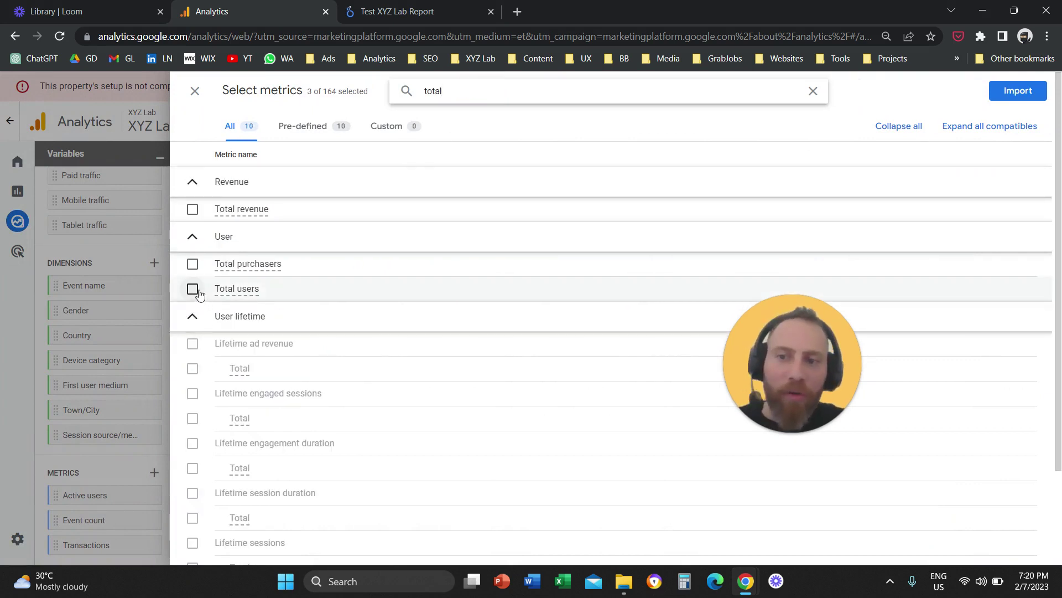
pyautogui.click(192, 289)
pyautogui.doubleClick(486, 89)
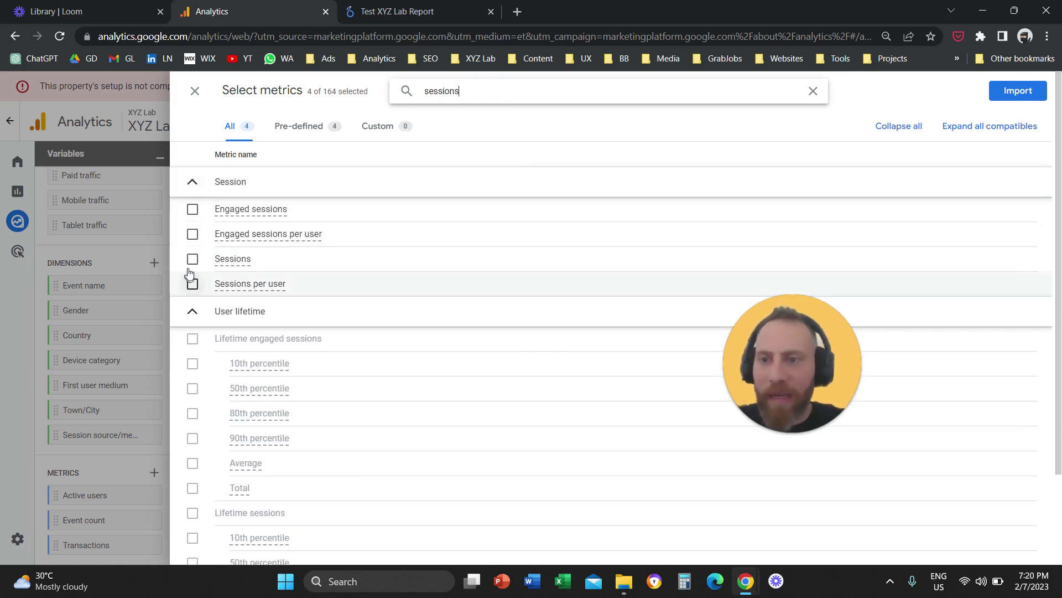
pyautogui.click(192, 258)
pyautogui.doubleClick(457, 94)
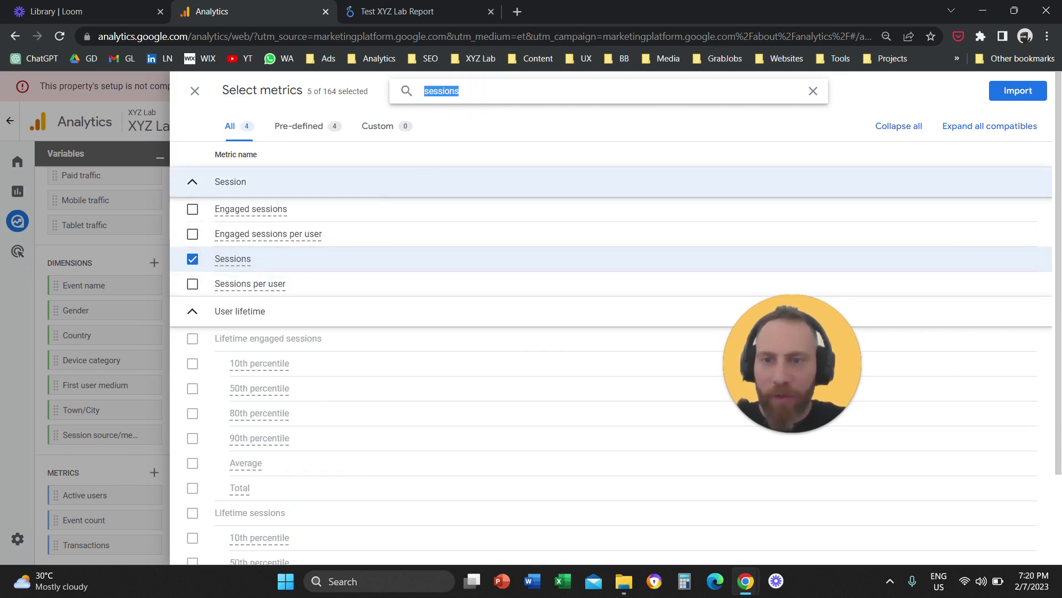
pyautogui.click(192, 208)
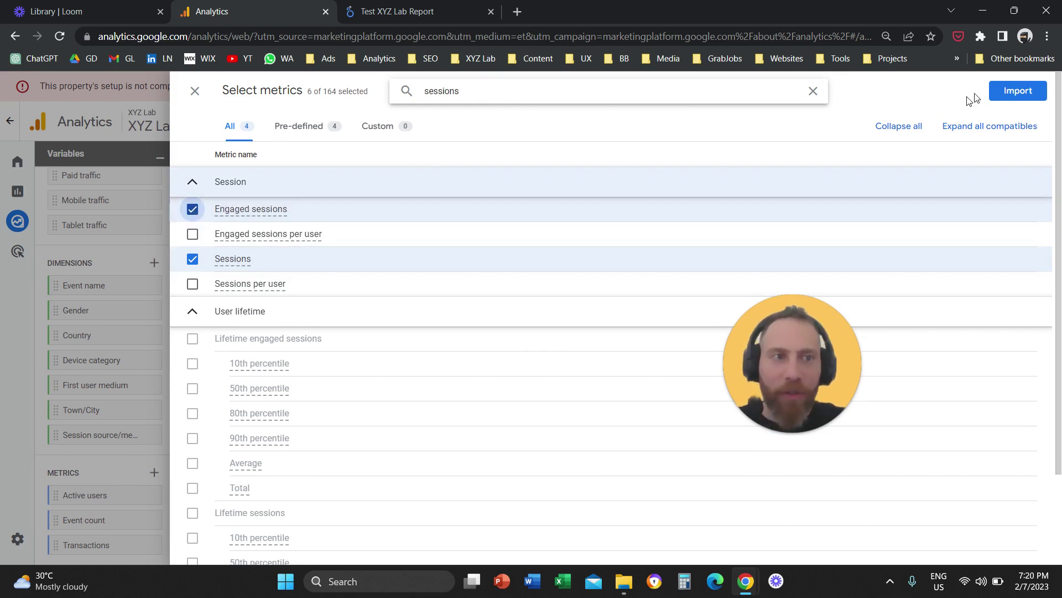
pyautogui.click(1003, 94)
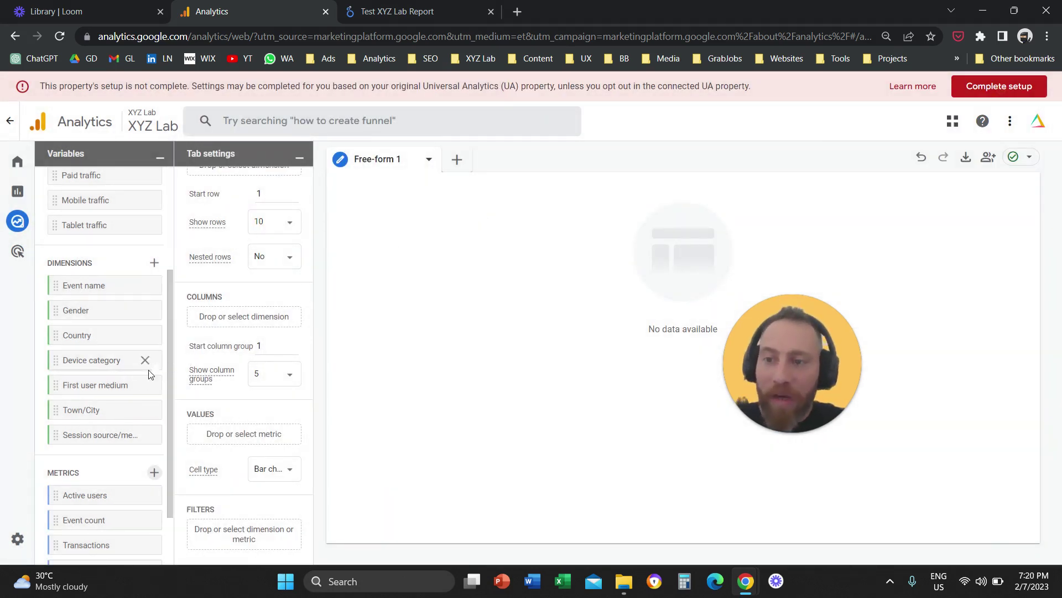
# Step: Add the Session source/medium dimension to the rows of the free-form table
pyautogui.scroll(-2, 126, 390)
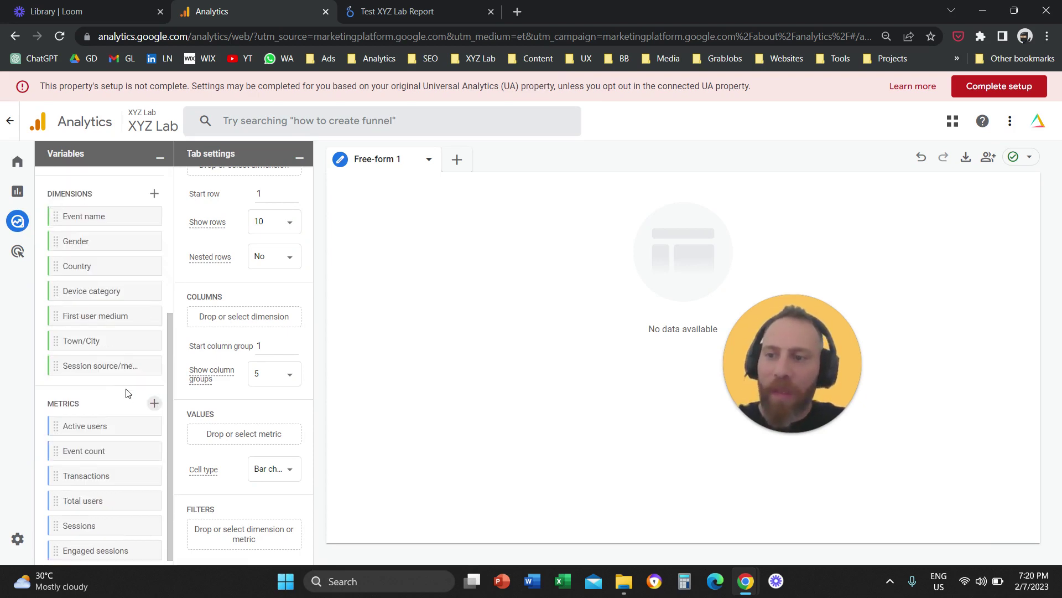
pyautogui.moveTo(80, 370); pyautogui.dragTo(221, 369)
pyautogui.scroll(4, 222, 370)
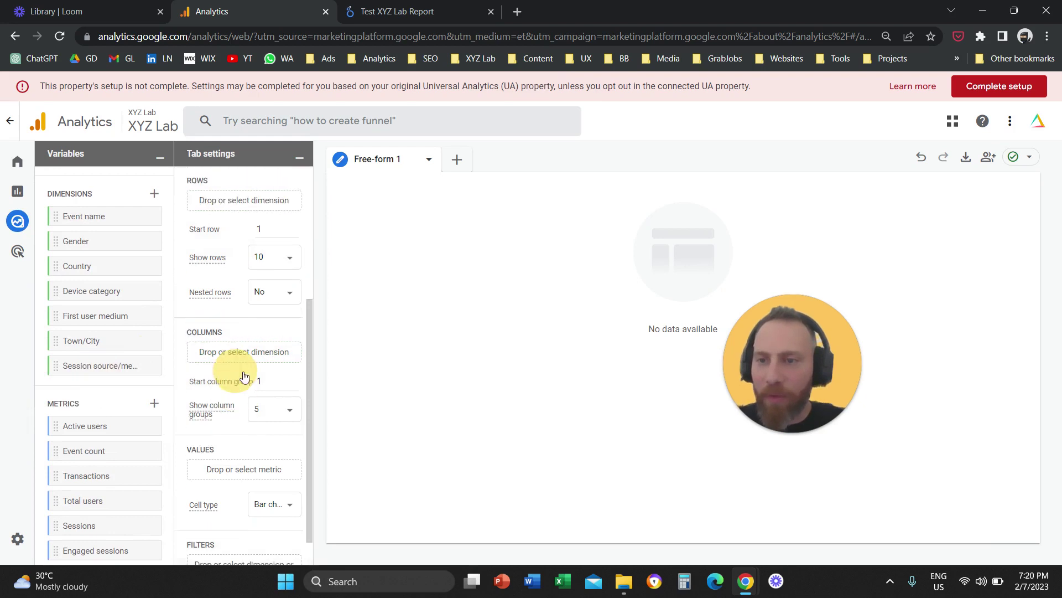
pyautogui.moveTo(105, 365); pyautogui.dragTo(227, 380)
pyautogui.moveTo(226, 373); pyautogui.dragTo(226, 373)
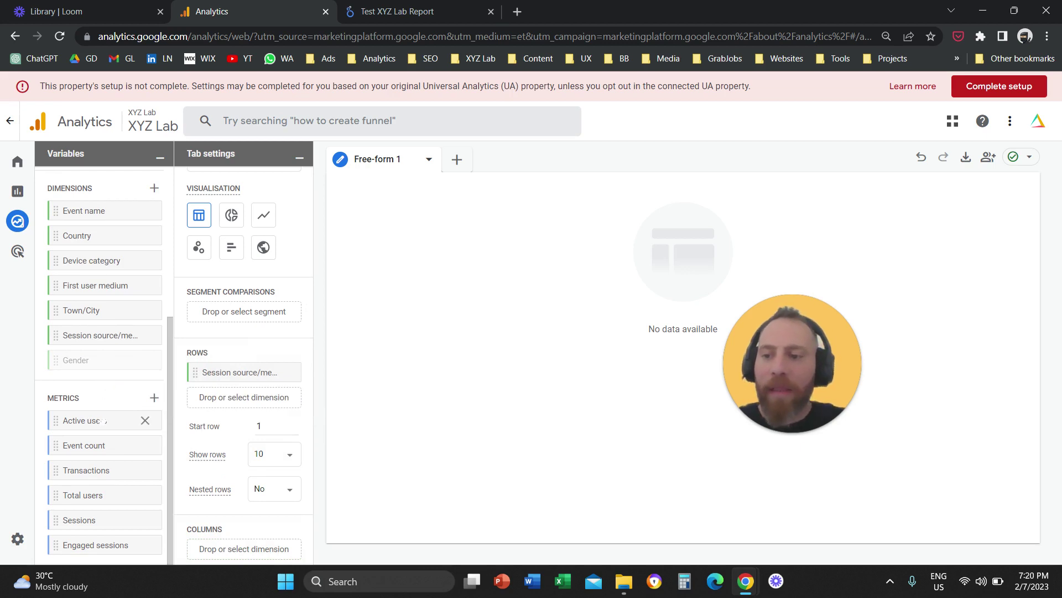
# Step: Add the Sessions, Engaged sessions and Total users metrics as the table's values, in that order
pyautogui.scroll(-4, 244, 442)
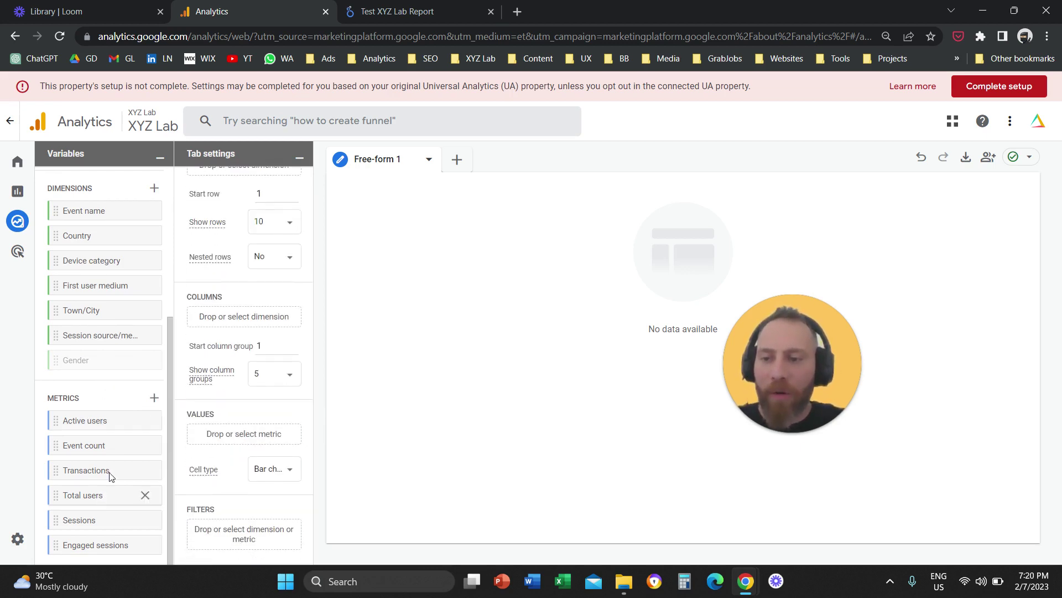
pyautogui.moveTo(77, 495); pyautogui.dragTo(219, 438)
pyautogui.moveTo(83, 520); pyautogui.dragTo(219, 440)
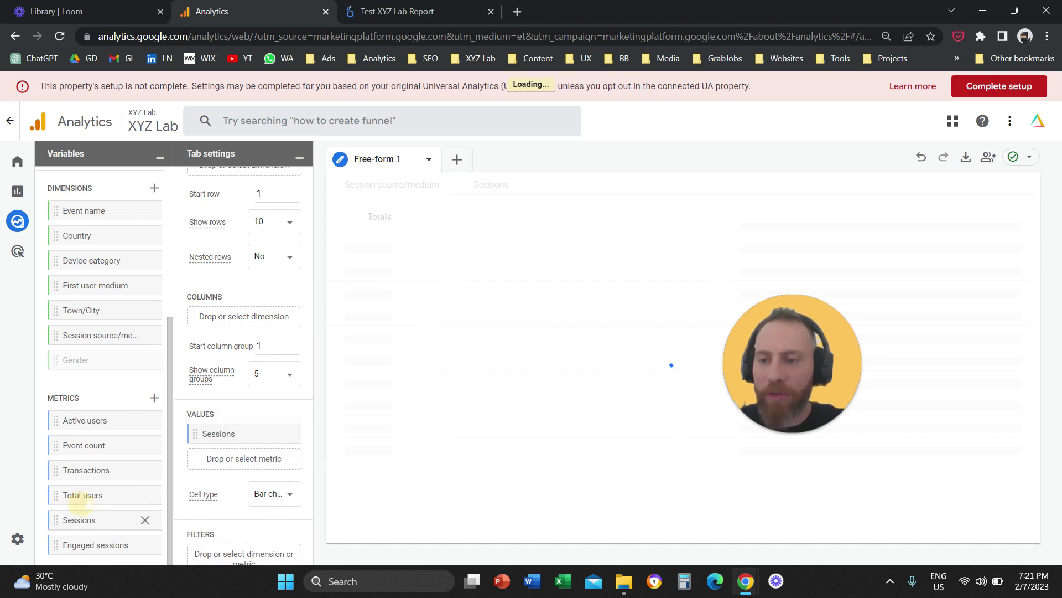
pyautogui.moveTo(83, 501); pyautogui.dragTo(211, 476)
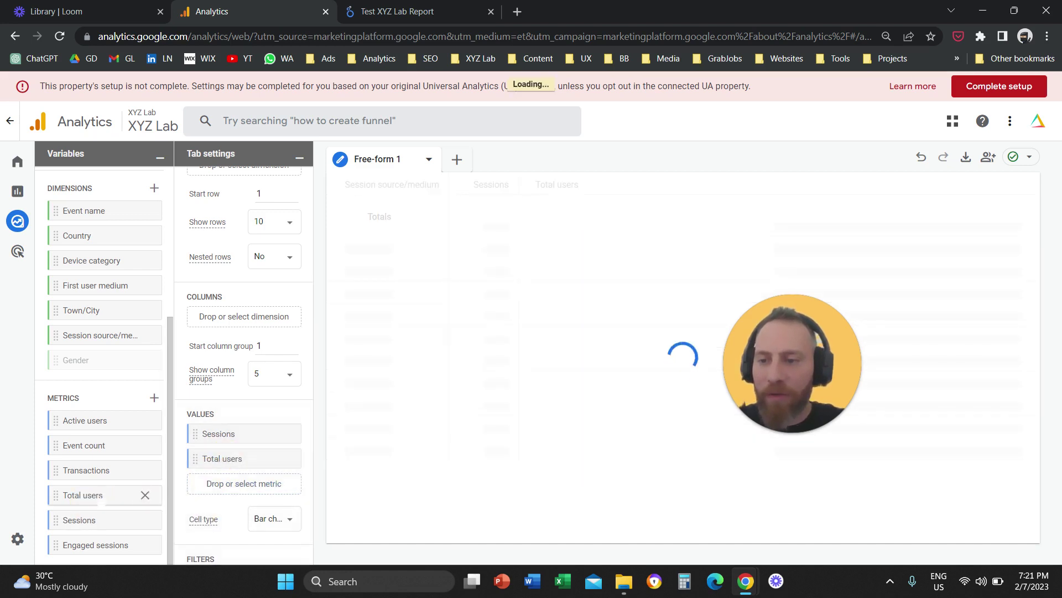
pyautogui.moveTo(151, 544); pyautogui.dragTo(230, 464)
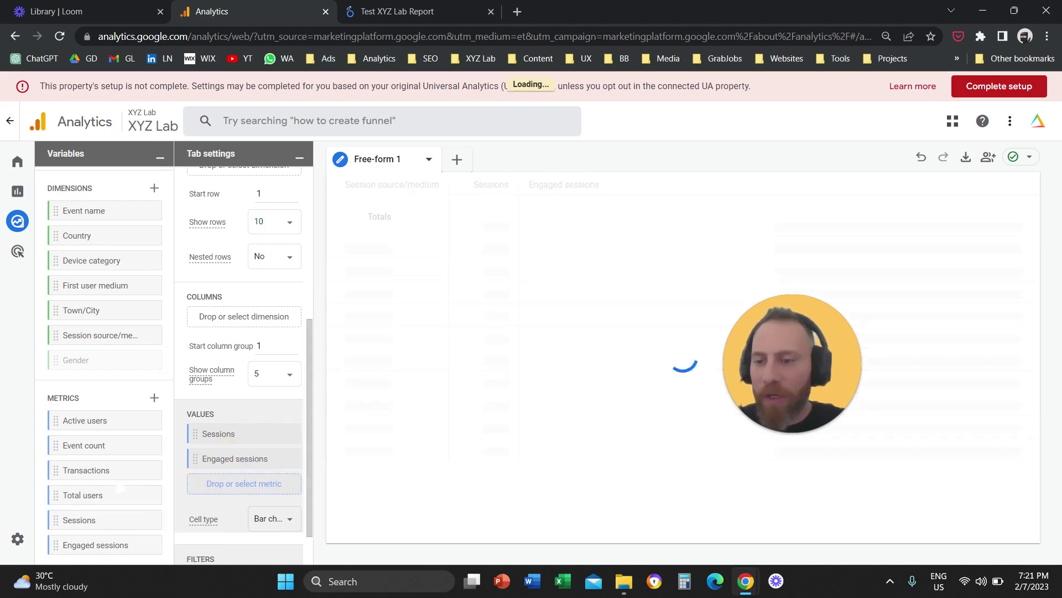
pyautogui.moveTo(97, 495); pyautogui.dragTo(273, 481)
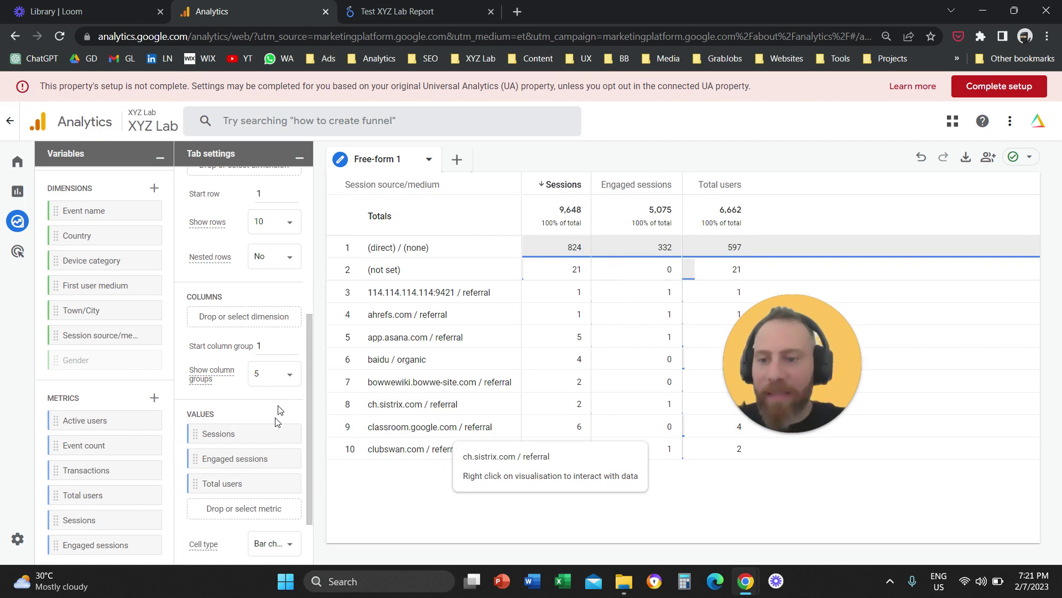
# Step: Change the cell type of the table's values to plain text
pyautogui.scroll(-2, 279, 487)
pyautogui.click(283, 479)
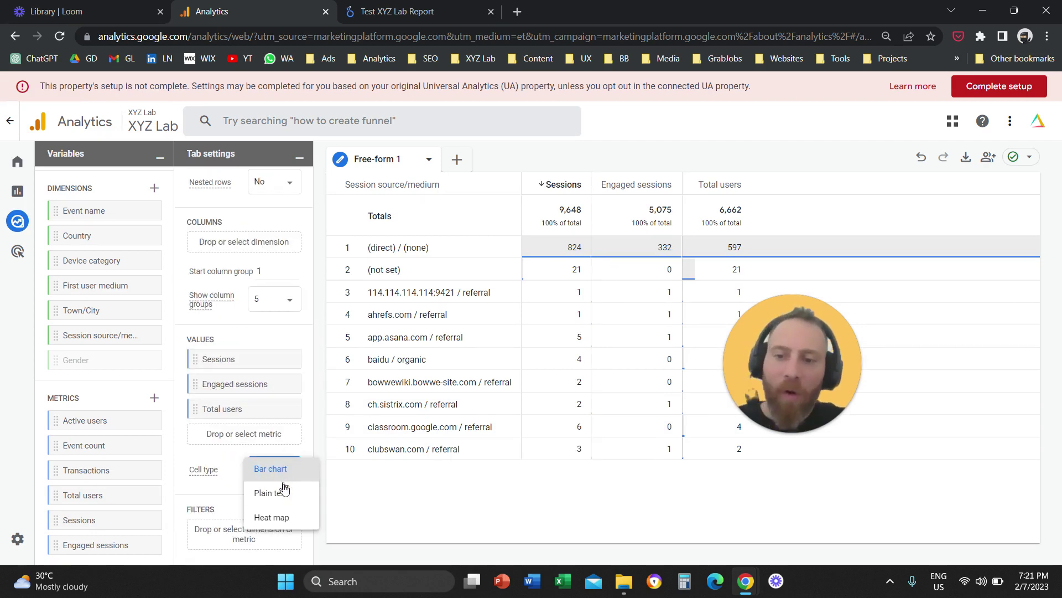
pyautogui.click(283, 498)
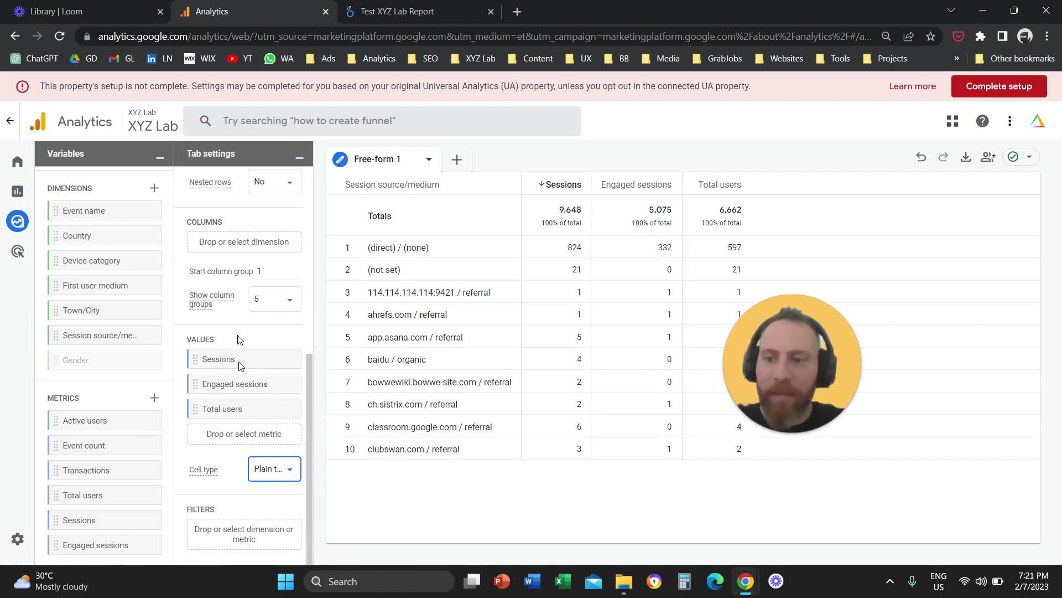
# Step: Filter the table to Session source/medium containing "referral" and sort it by Sessions in descending order
pyautogui.click(225, 534)
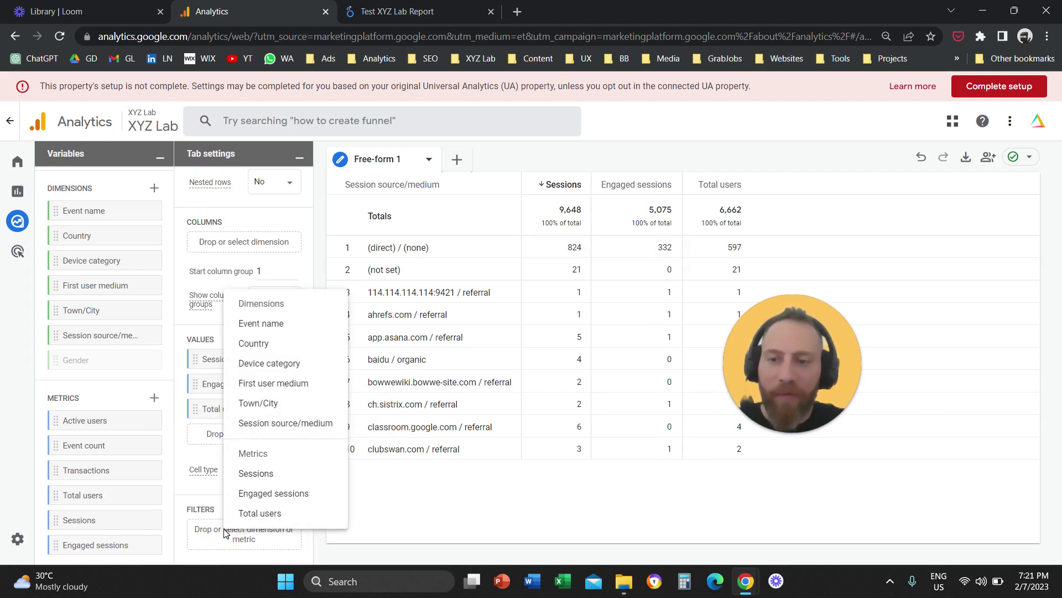
pyautogui.click(282, 423)
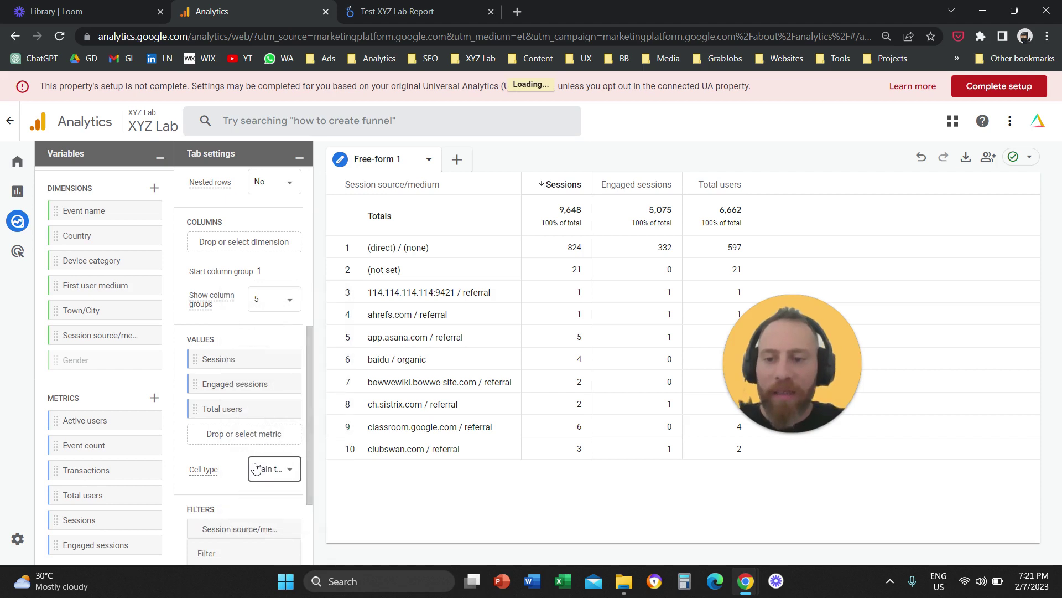
pyautogui.click(273, 444)
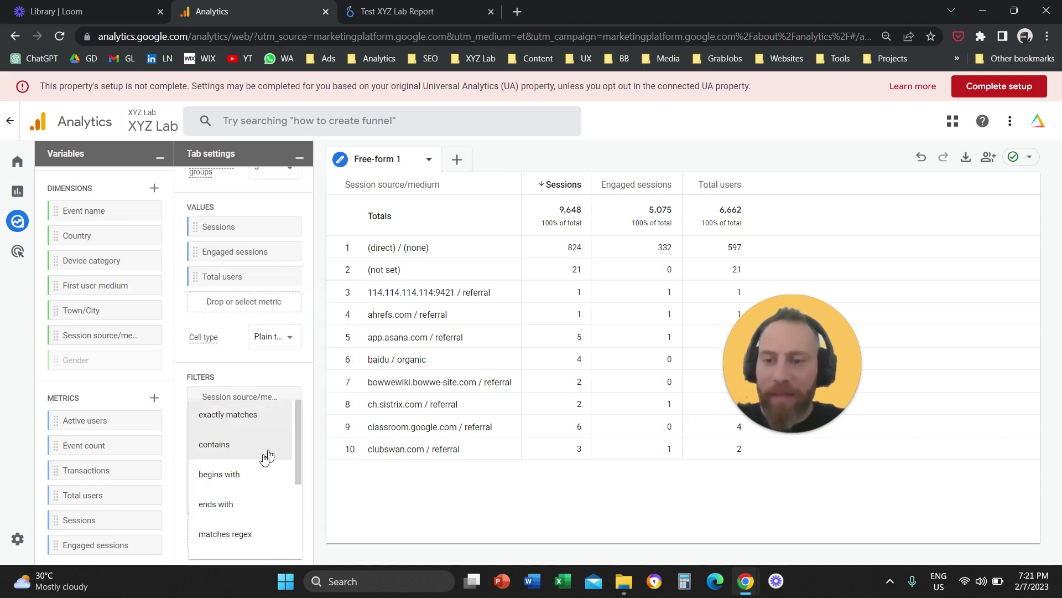
pyautogui.click(246, 469)
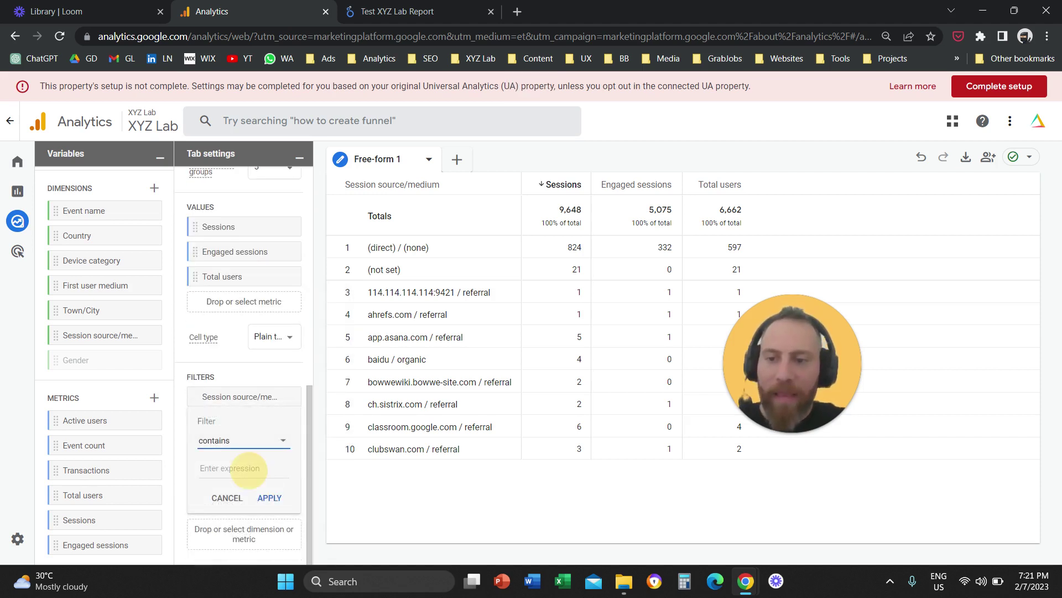
pyautogui.write('referral')
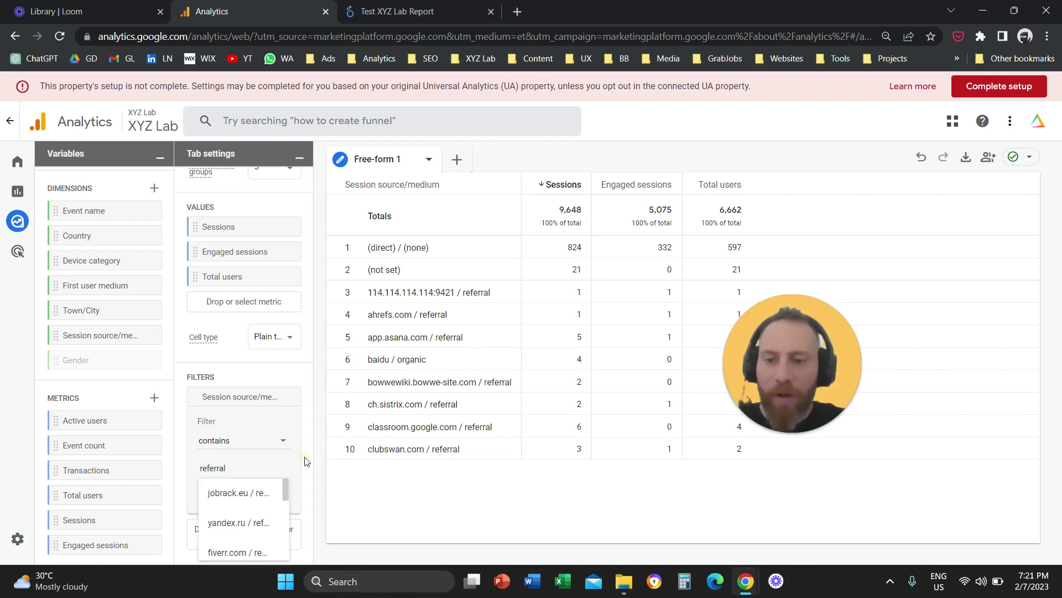
pyautogui.click(282, 492)
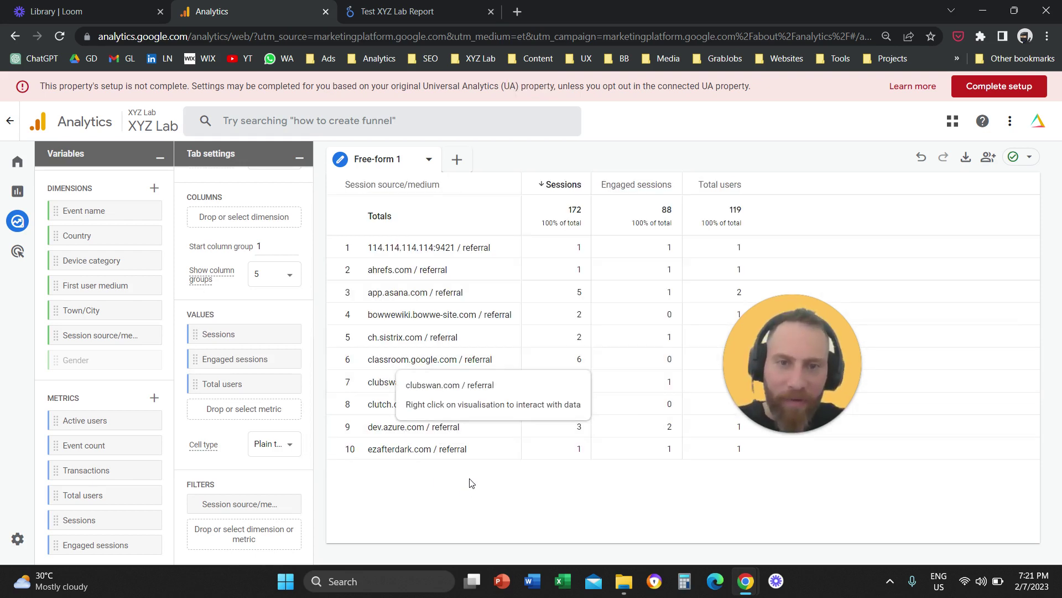
pyautogui.click(544, 194)
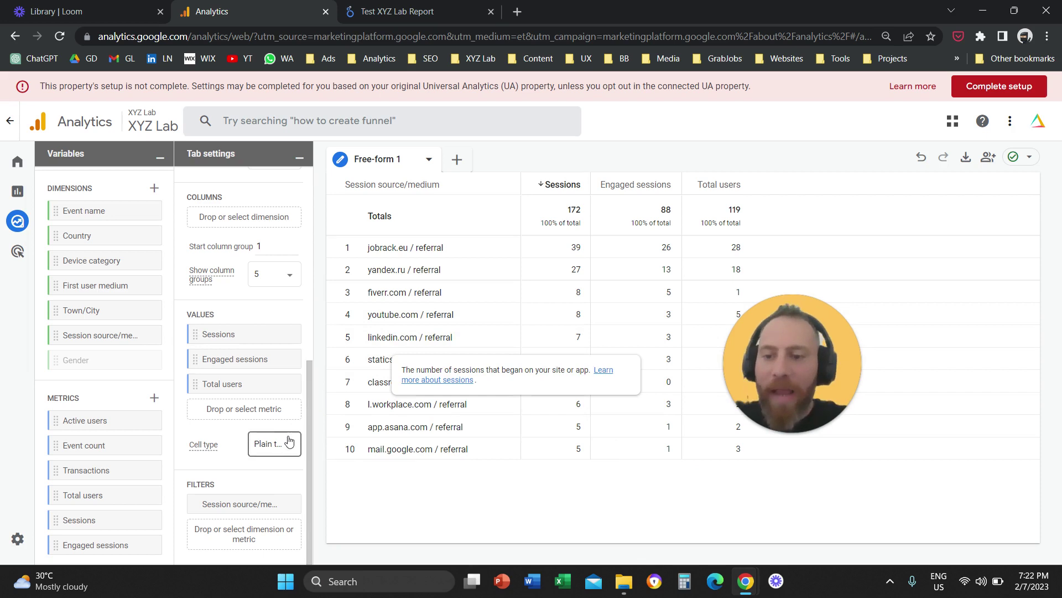
# Step: Open a second Session source/medium filter without defining it, and view the exploration's available export formats
pyautogui.click(257, 534)
pyautogui.click(312, 436)
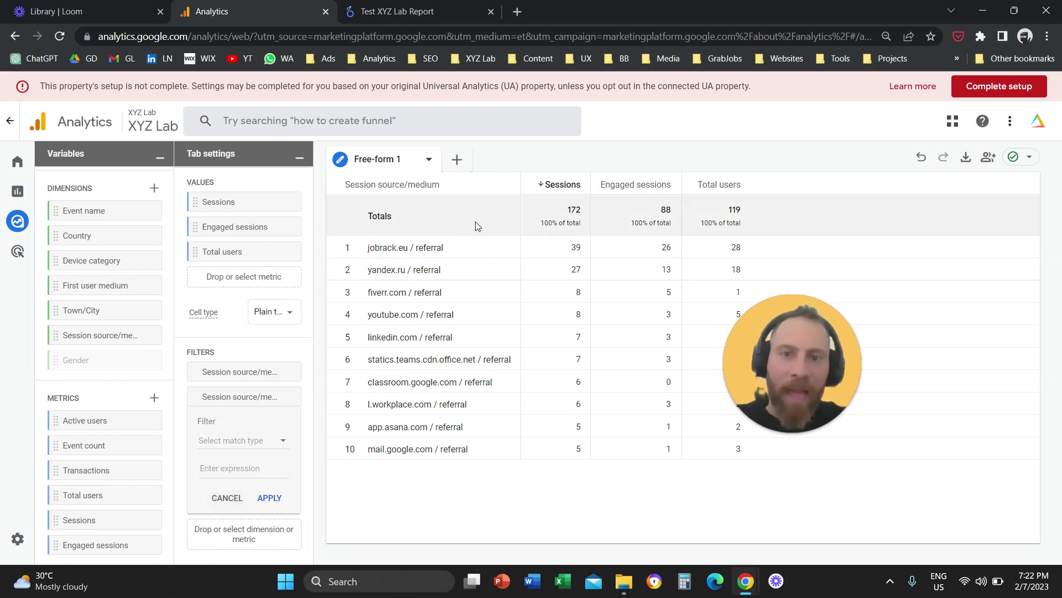
pyautogui.click(967, 158)
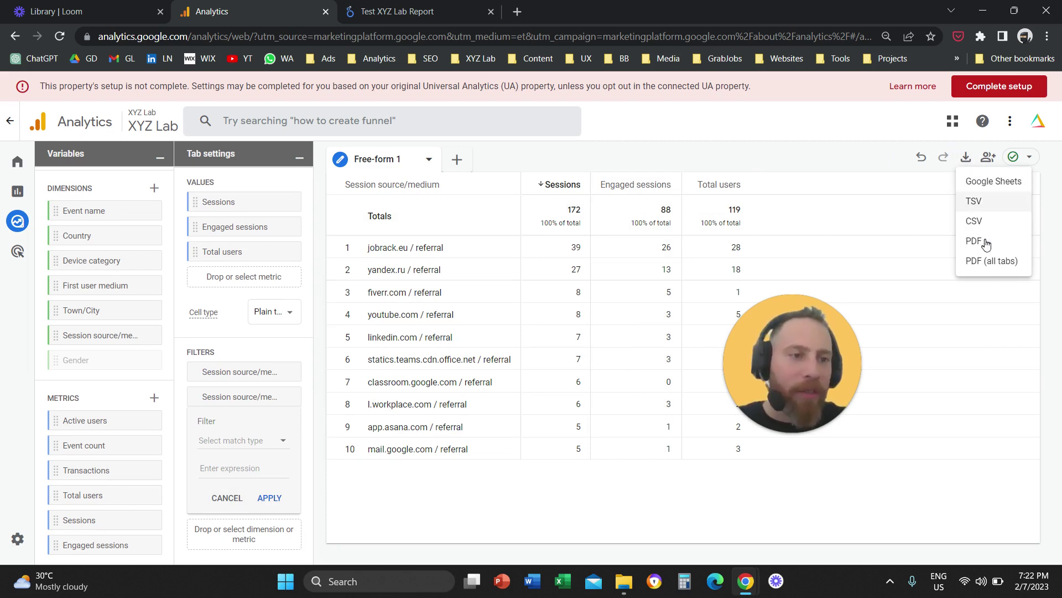
pyautogui.click(628, 134)
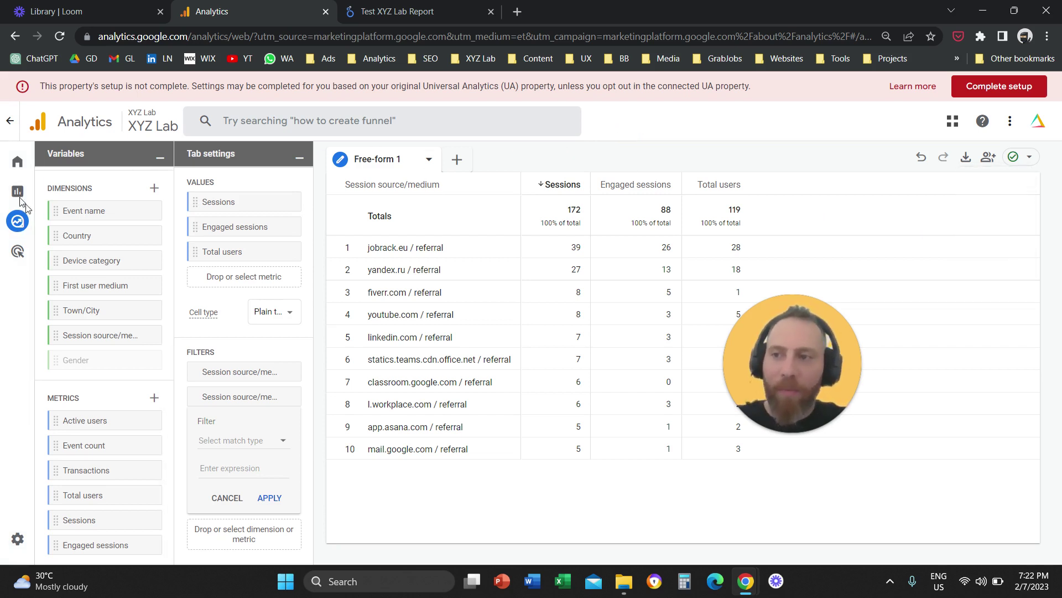
# Step: Go back to Reports and open the Traffic acquisition report under Acquisition
pyautogui.click(49, 191)
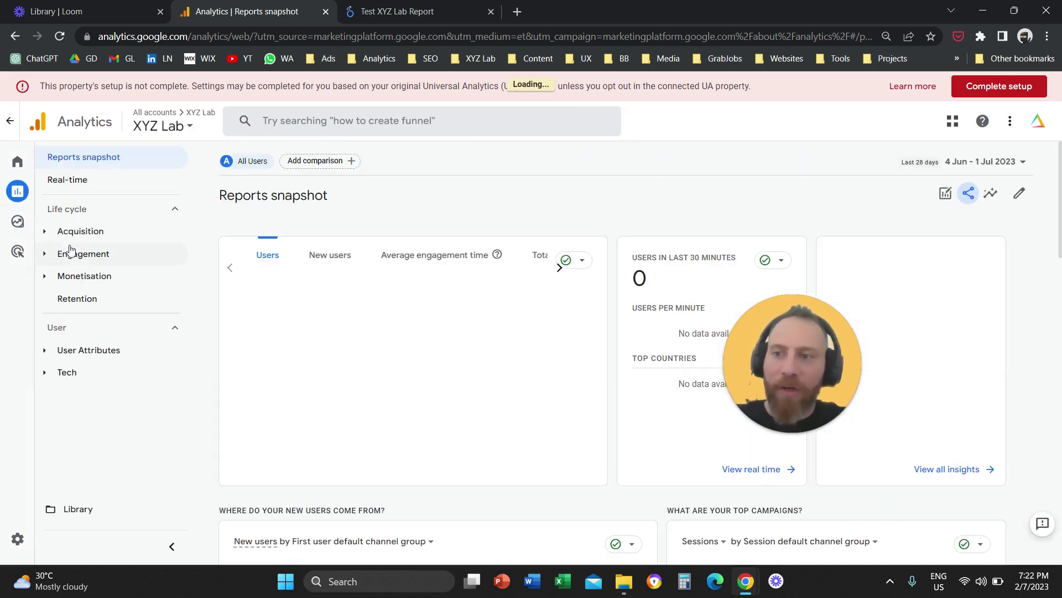
pyautogui.click(84, 231)
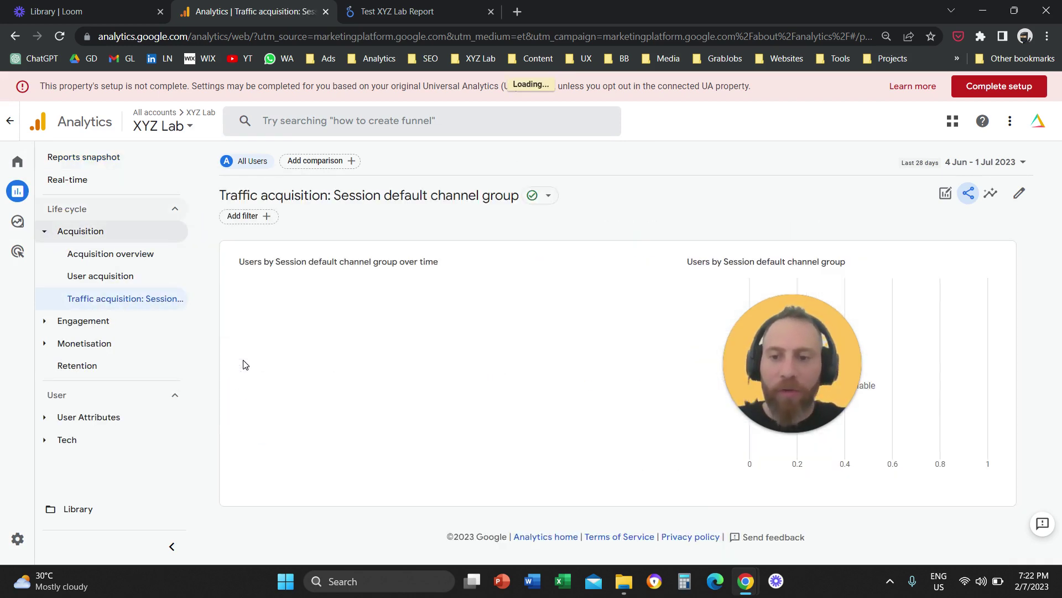
# Step: Switch the report table's primary dimension to Session source/medium and search the table for "referral"
pyautogui.scroll(-5, 243, 359)
pyautogui.click(339, 271)
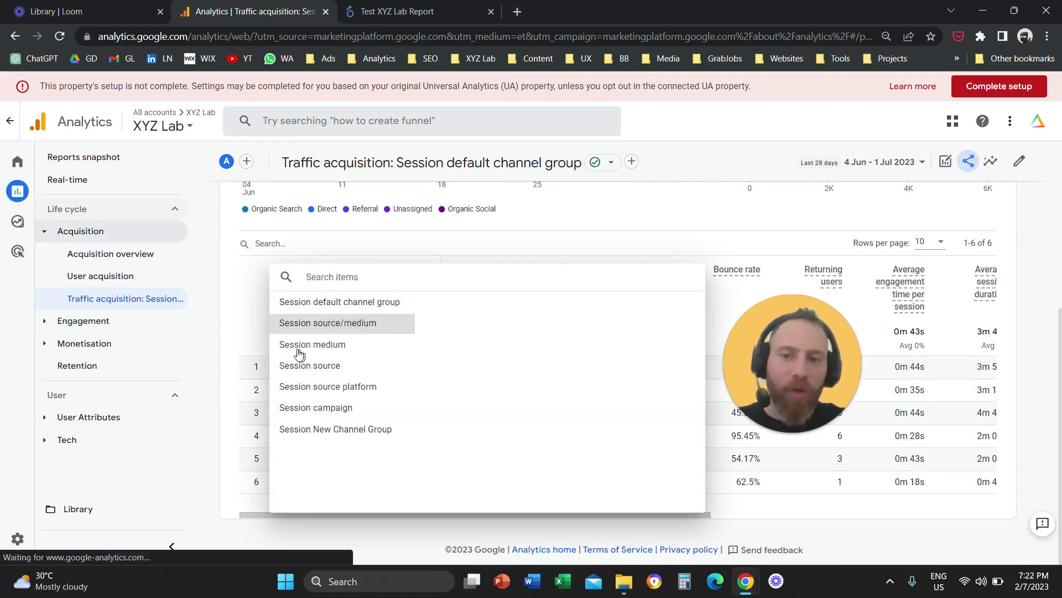
pyautogui.click(299, 324)
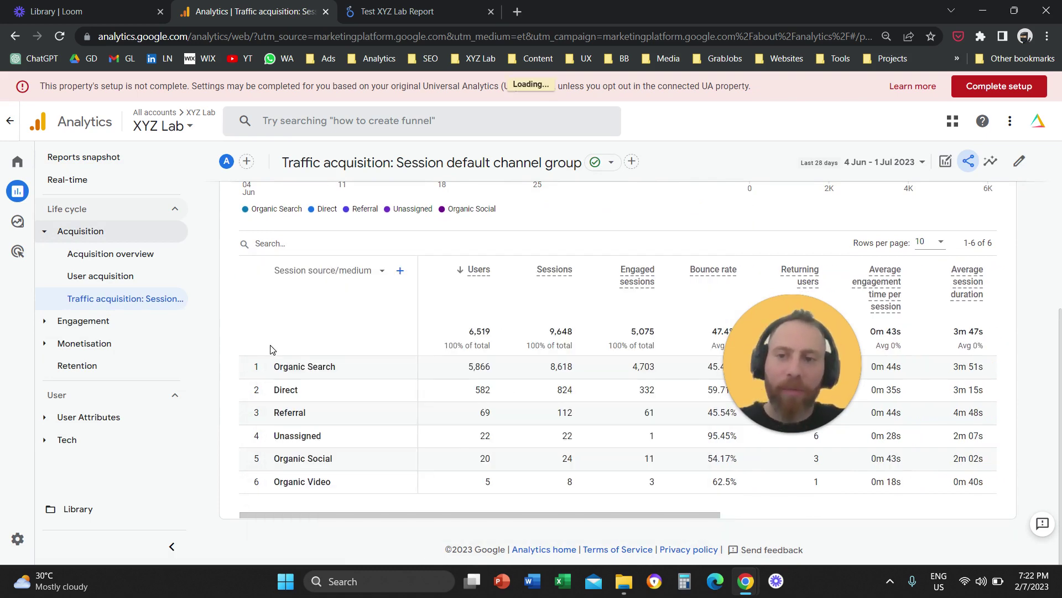
pyautogui.click(274, 243)
pyautogui.write('referral')
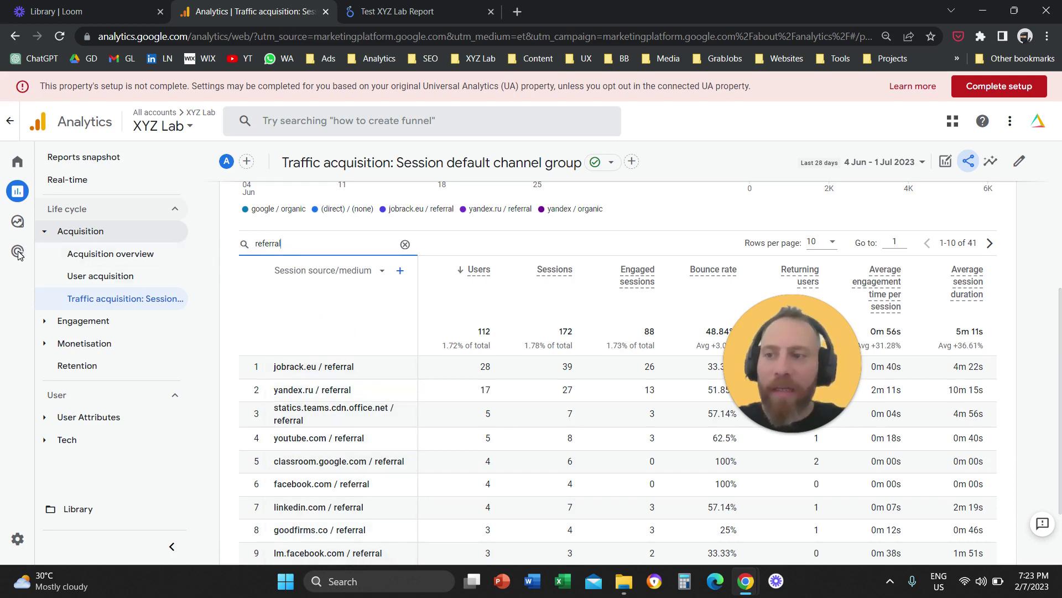
# Step: Reopen the most recently modified Free-form exploration and review its rows, values and filter settings
pyautogui.moveTo(34, 222)
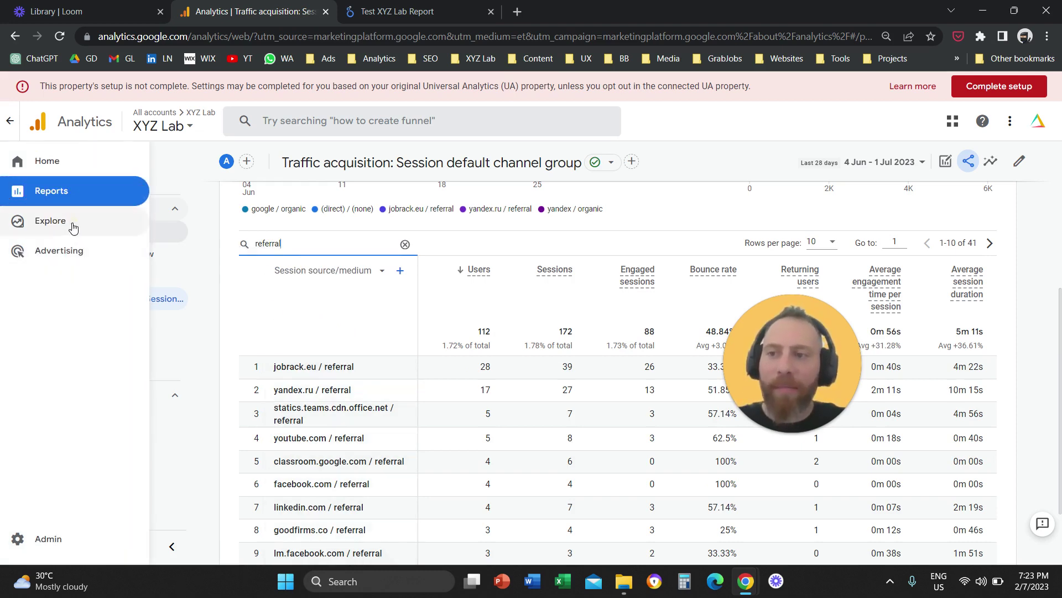
pyautogui.click(73, 228)
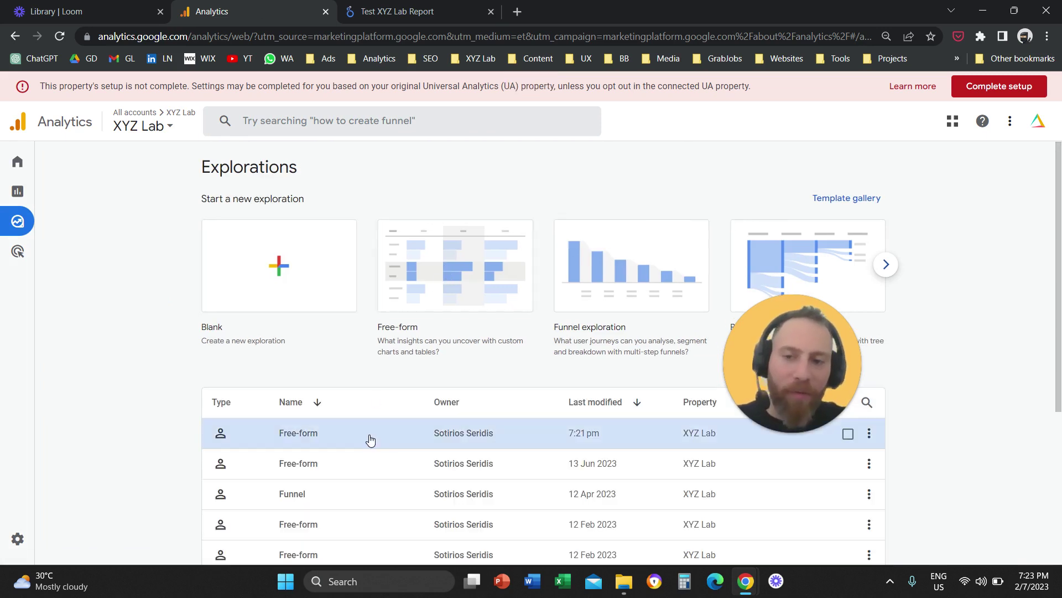
pyautogui.click(368, 435)
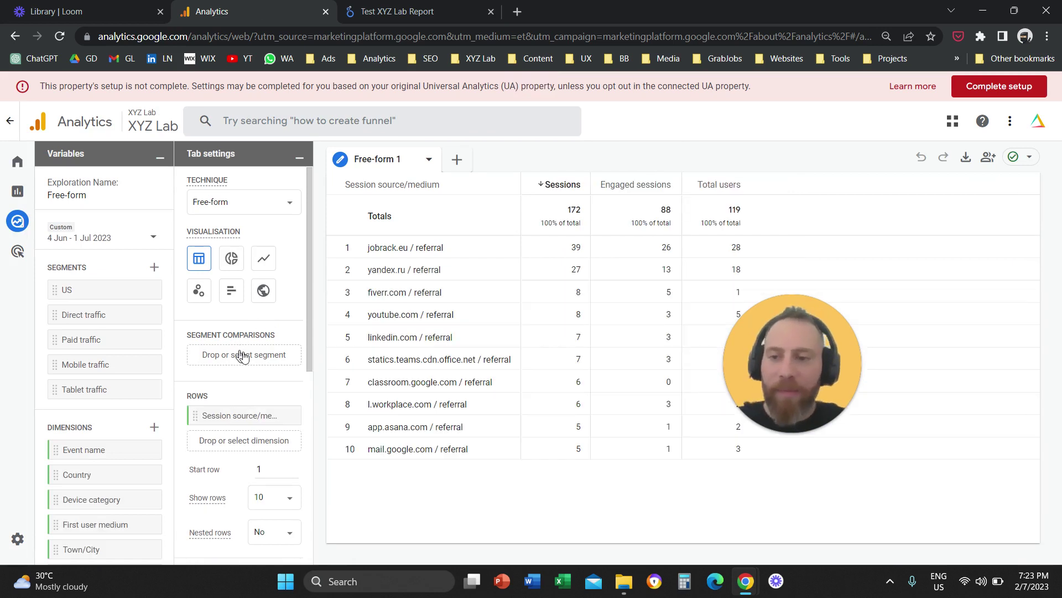
pyautogui.scroll(-6, 285, 399)
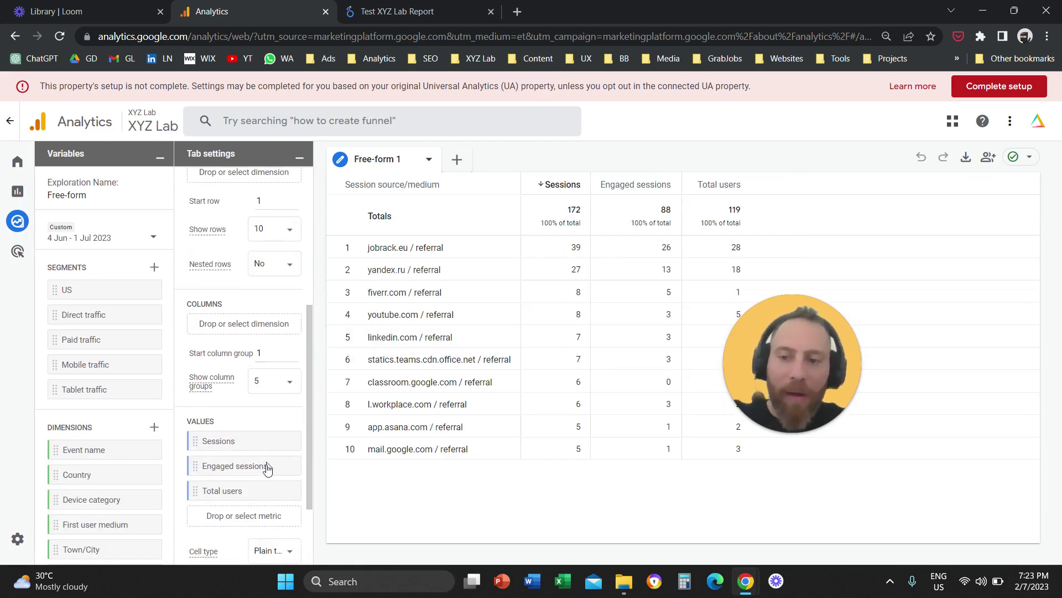
pyautogui.scroll(-1, 255, 387)
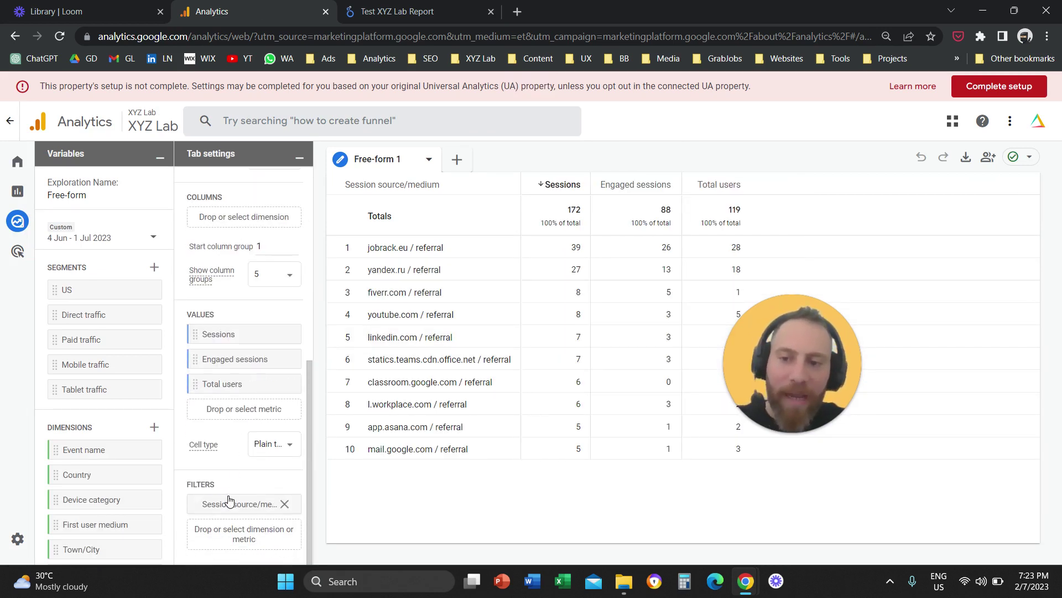
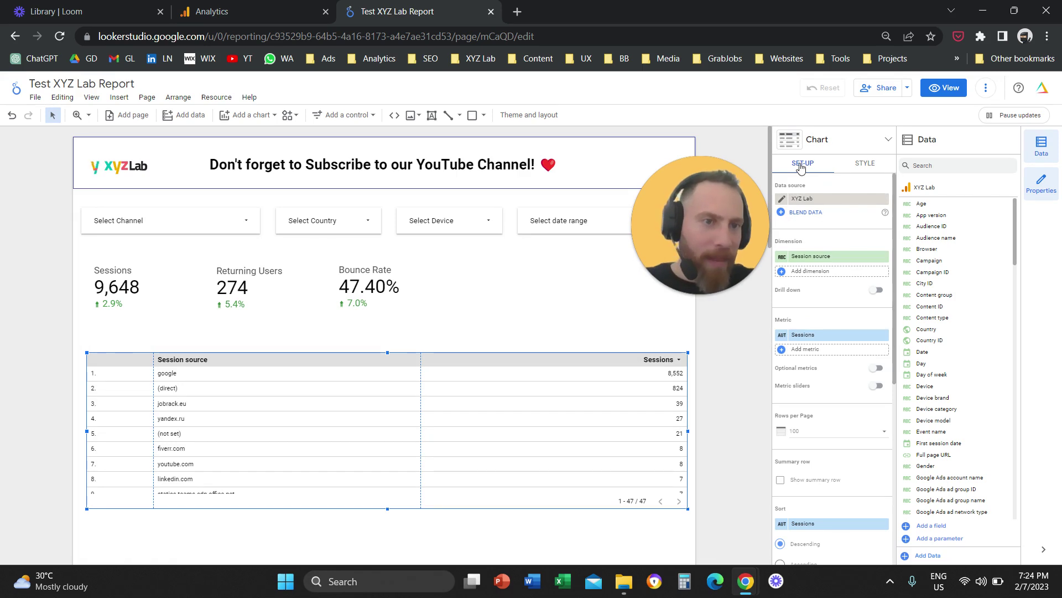
# Step: Start a new filter named "Referral" for the selected Session source table
pyautogui.scroll(-5, 830, 332)
pyautogui.scroll(-1, 830, 334)
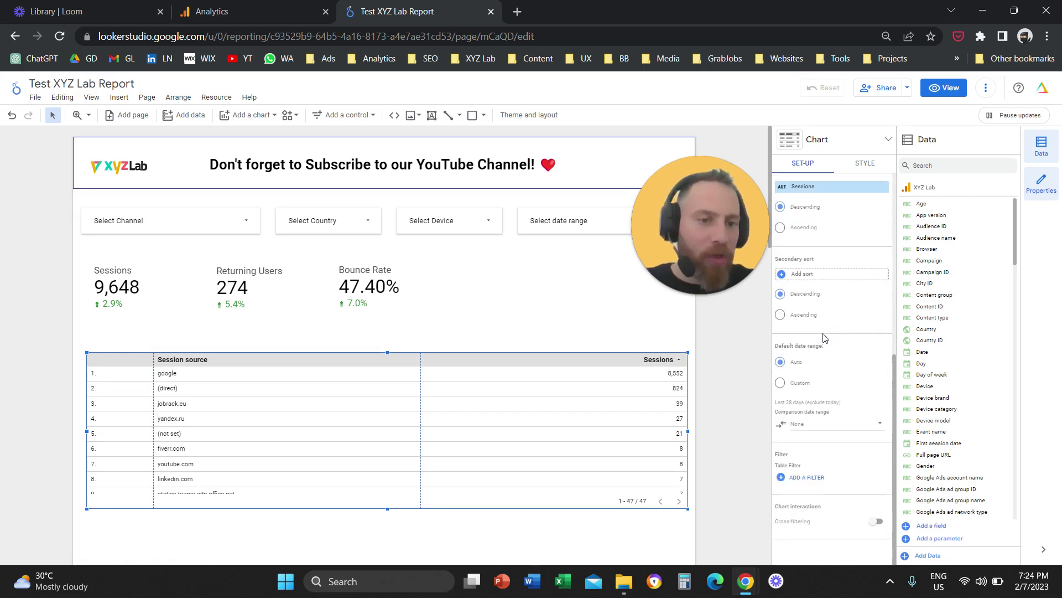
pyautogui.click(810, 479)
pyautogui.click(811, 555)
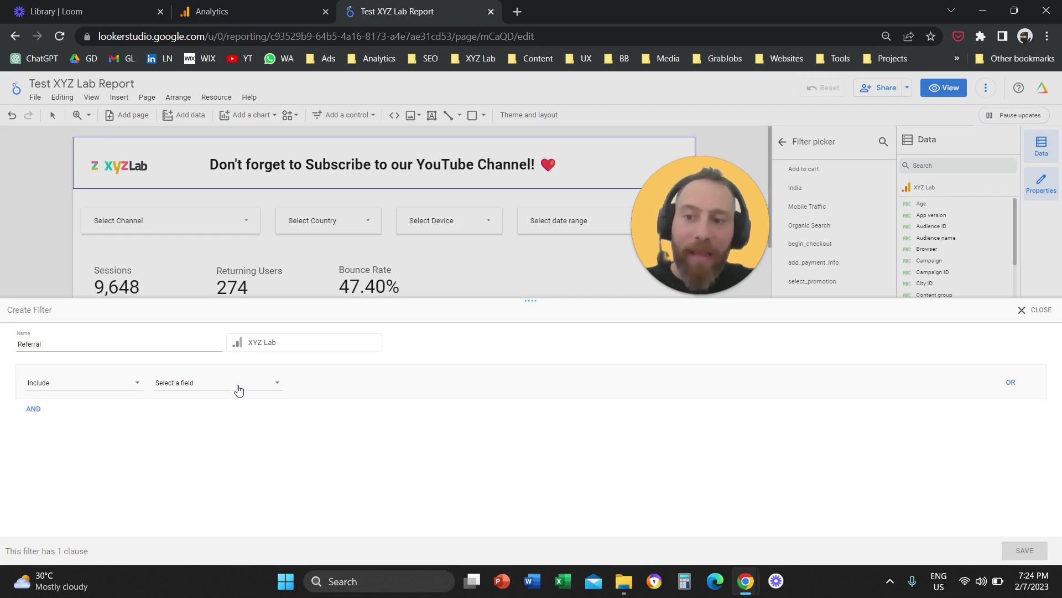
# Step: Choose Session medium as the field of the Referral filter's include clause
pyautogui.click(237, 389)
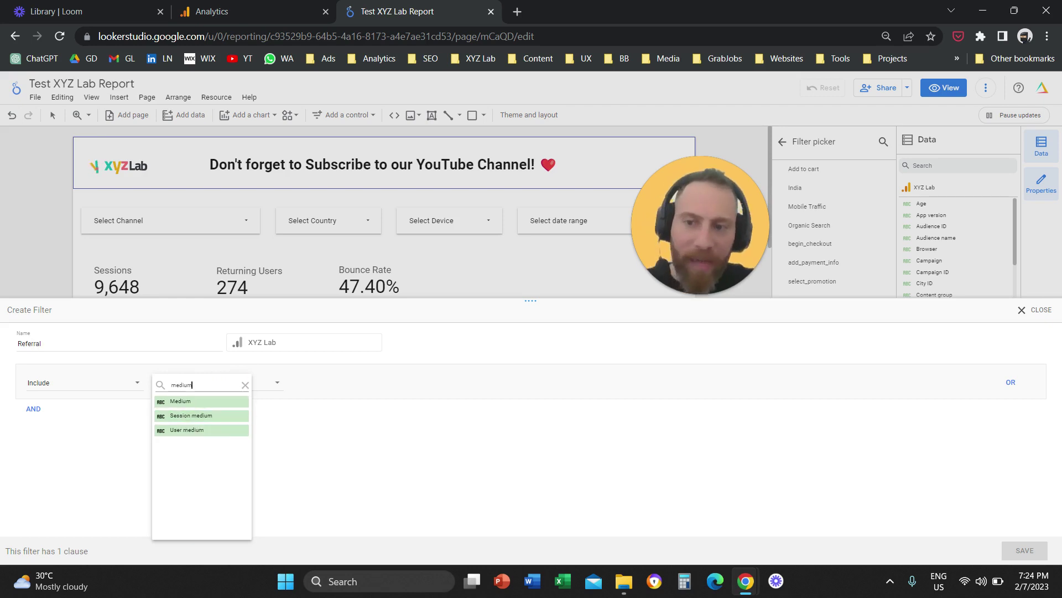
pyautogui.doubleClick(208, 381)
pyautogui.write('ses')
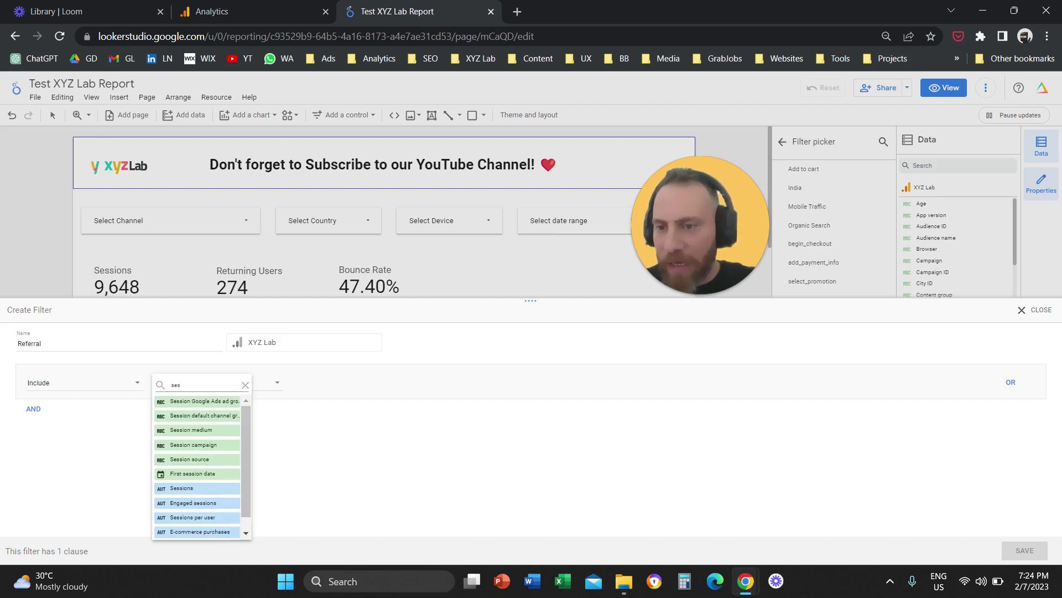
pyautogui.write('isonsion')
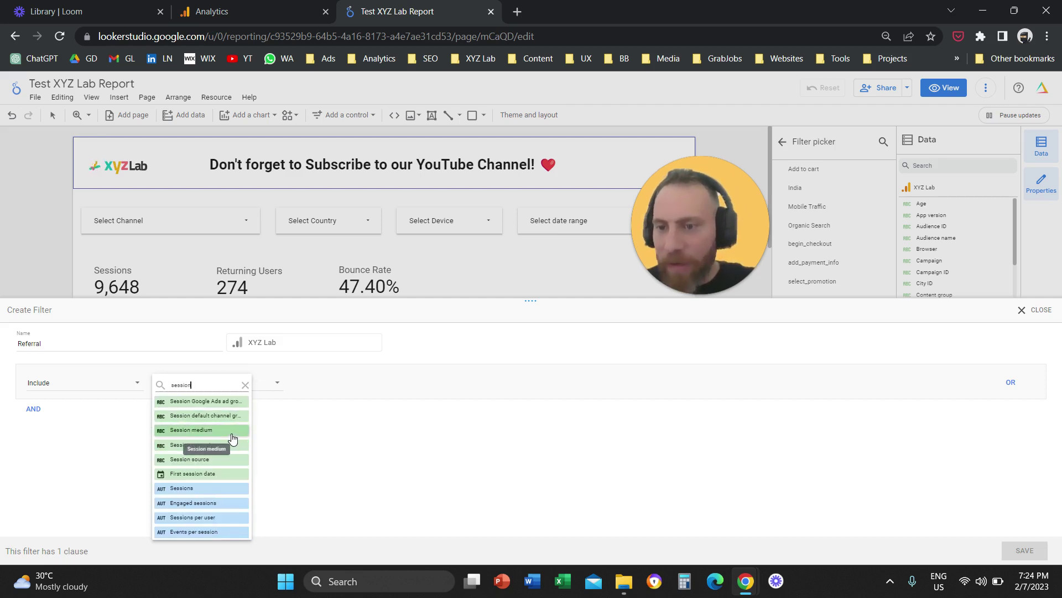
pyautogui.click(232, 432)
# Step: Set the Session medium condition to Contains "referral" and save the filter
pyautogui.click(332, 384)
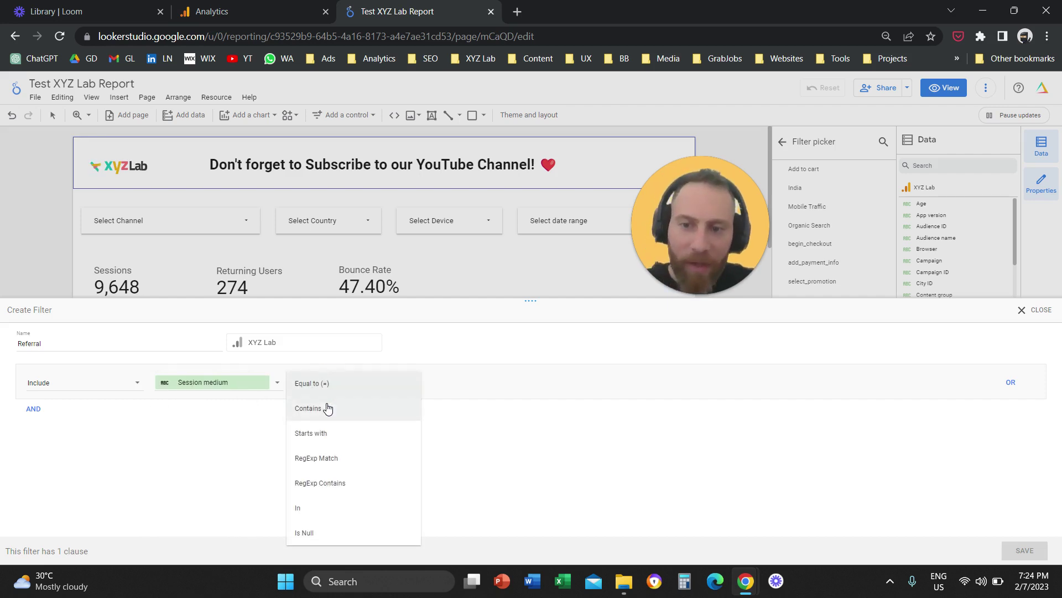
pyautogui.click(352, 408)
pyautogui.click(445, 383)
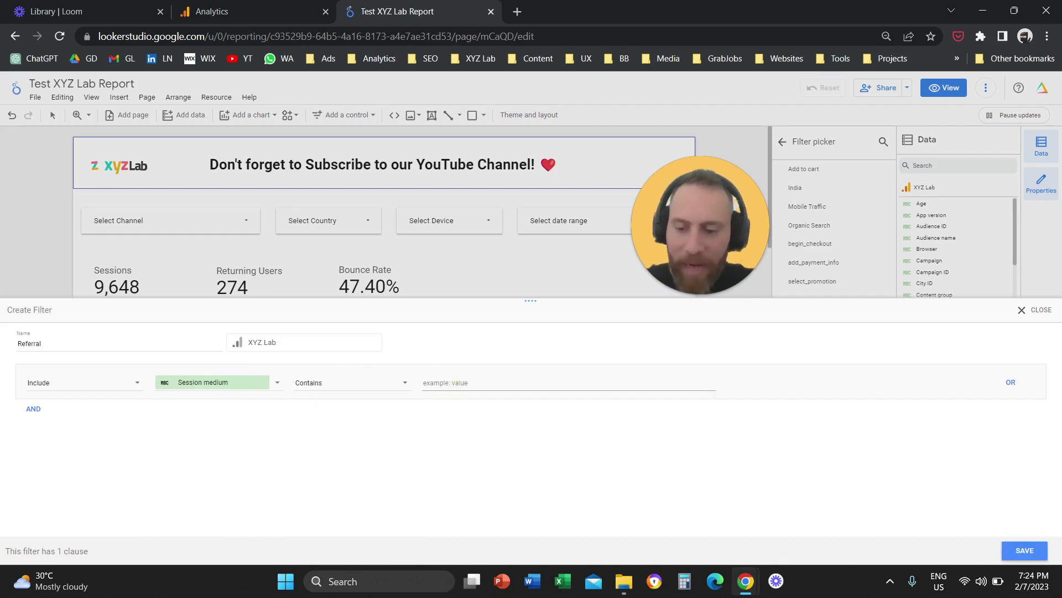
pyautogui.write('referral')
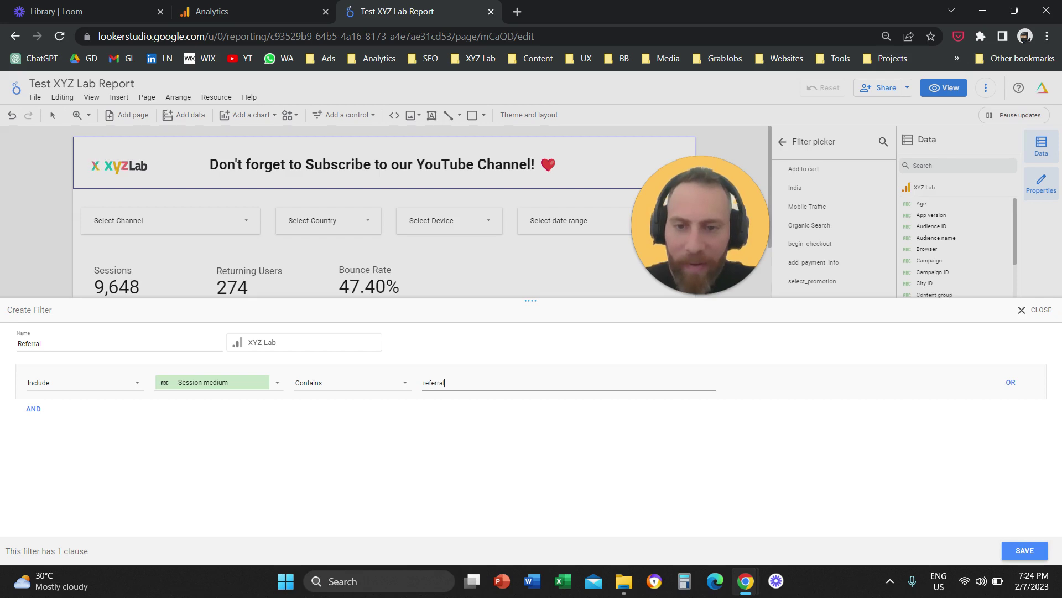
pyautogui.click(1027, 551)
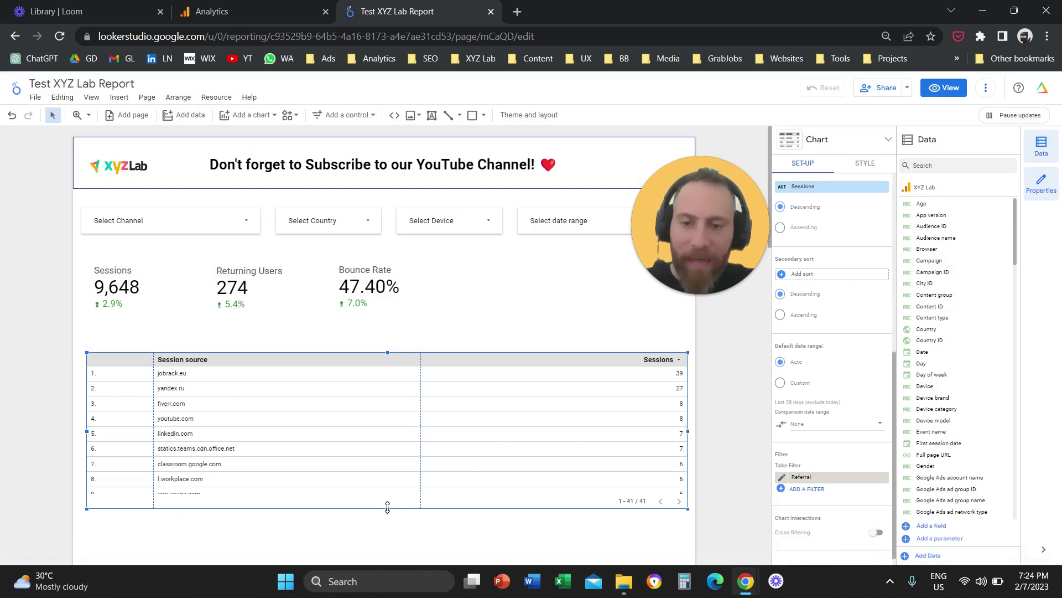
# Step: Extend the Session source table downward to fit more rows and remove its Referral filter
pyautogui.moveTo(388, 507); pyautogui.dragTo(387, 545)
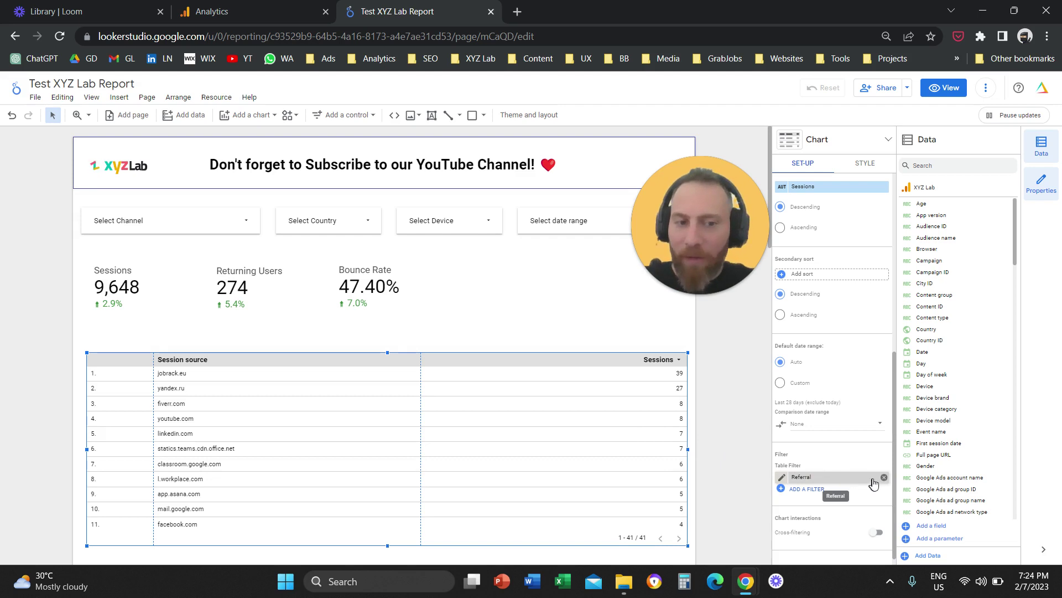
pyautogui.click(884, 478)
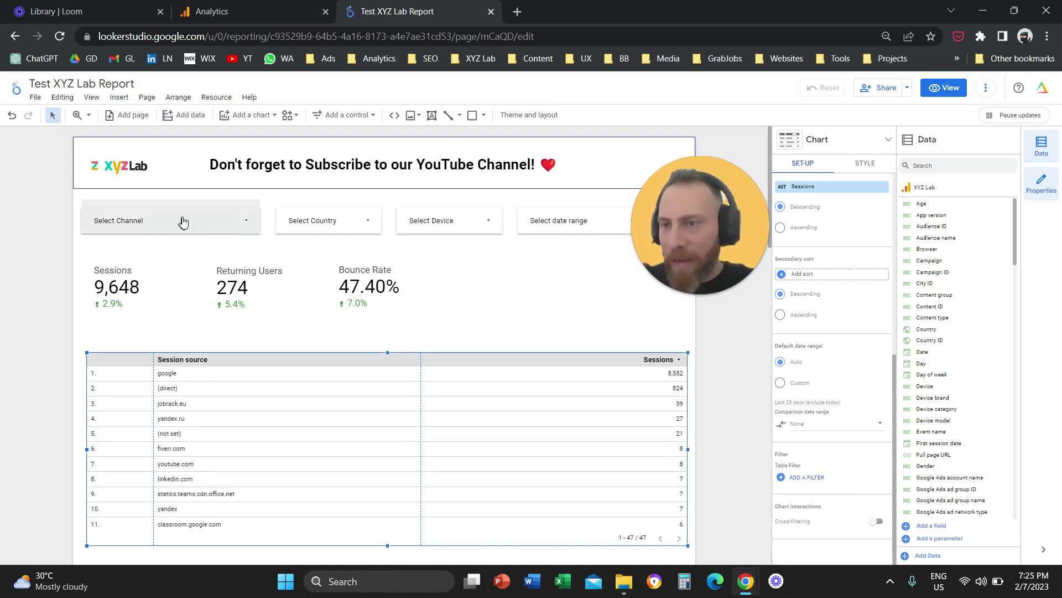
# Step: Replace the Select Channel control with a new drop-down list control in the same spot
pyautogui.click(205, 213)
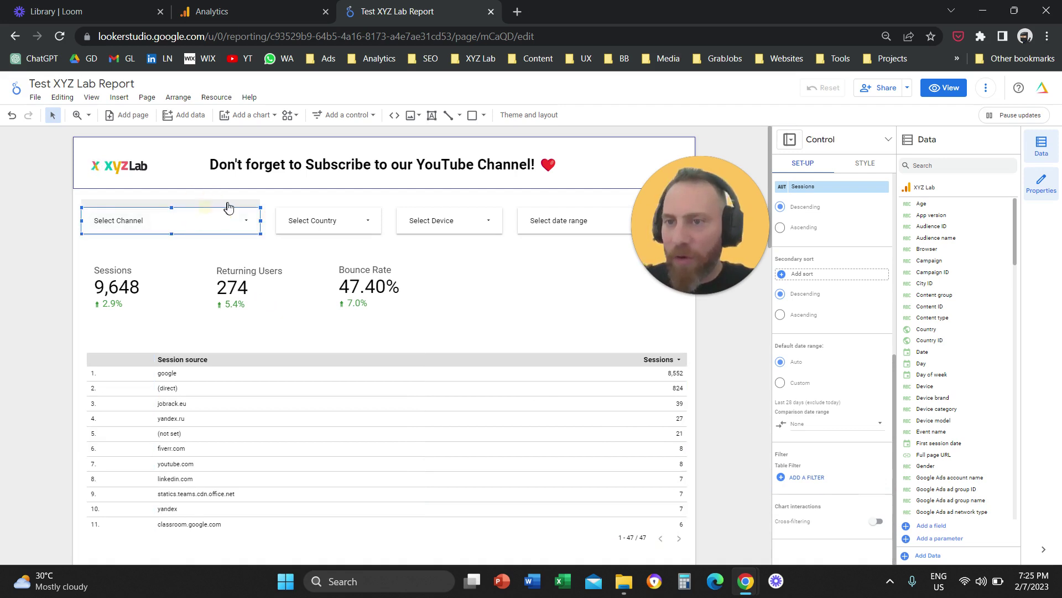
pyautogui.click(221, 223)
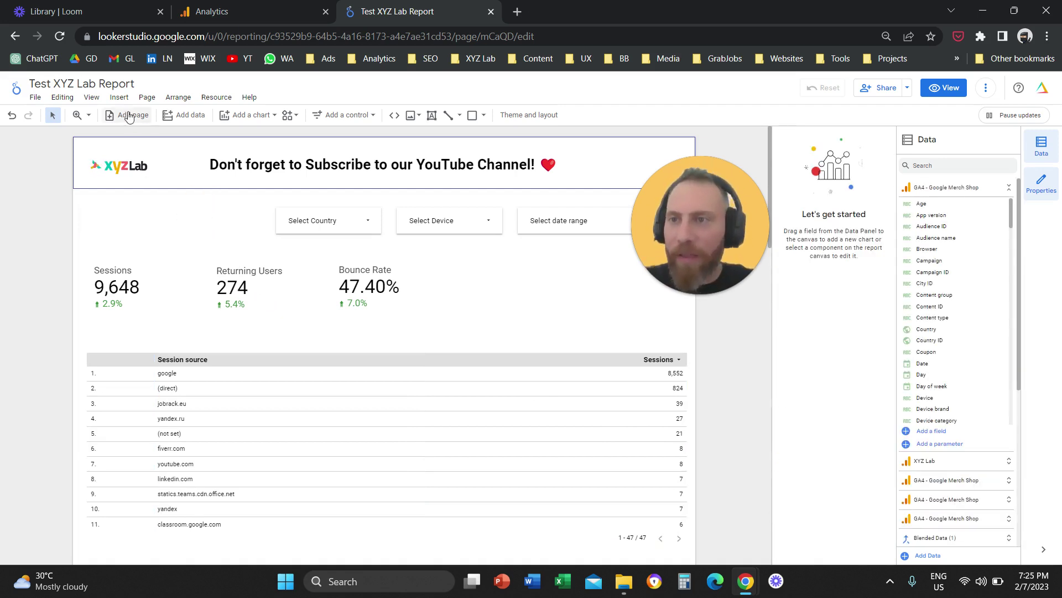
pyautogui.click(119, 97)
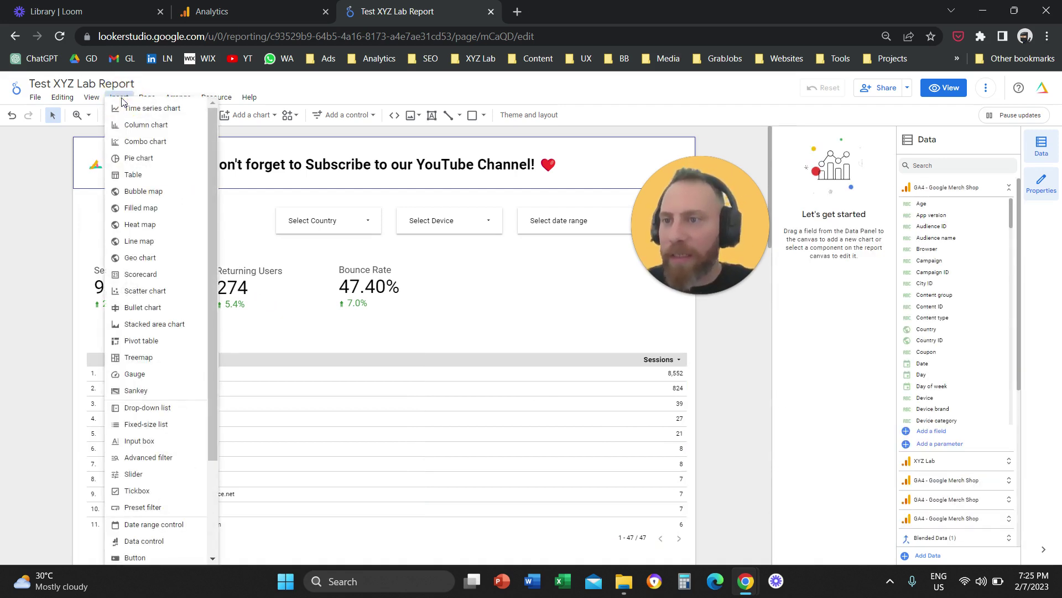
pyautogui.click(145, 407)
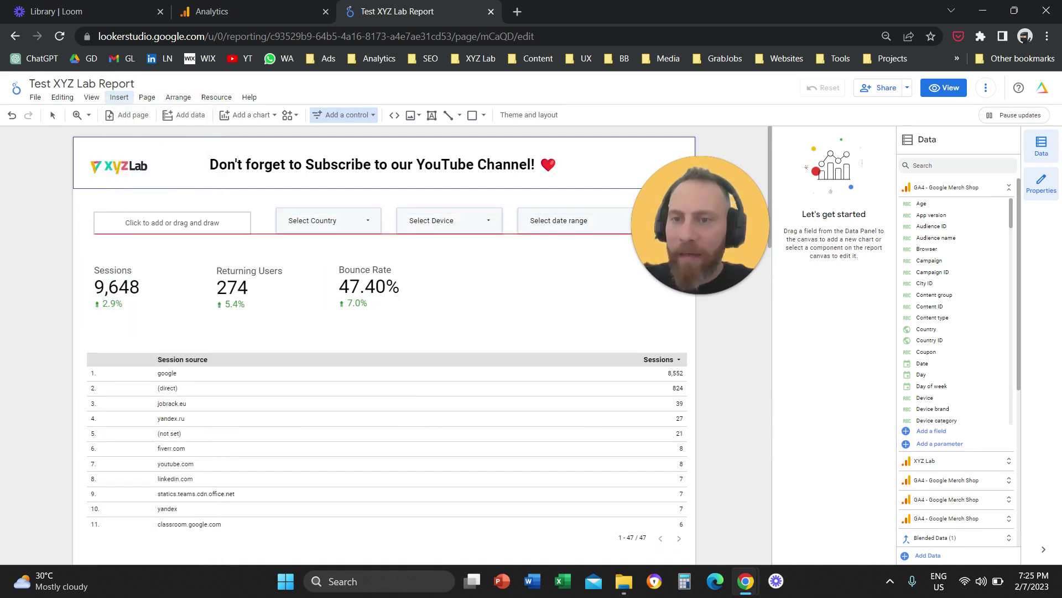
pyautogui.click(95, 208)
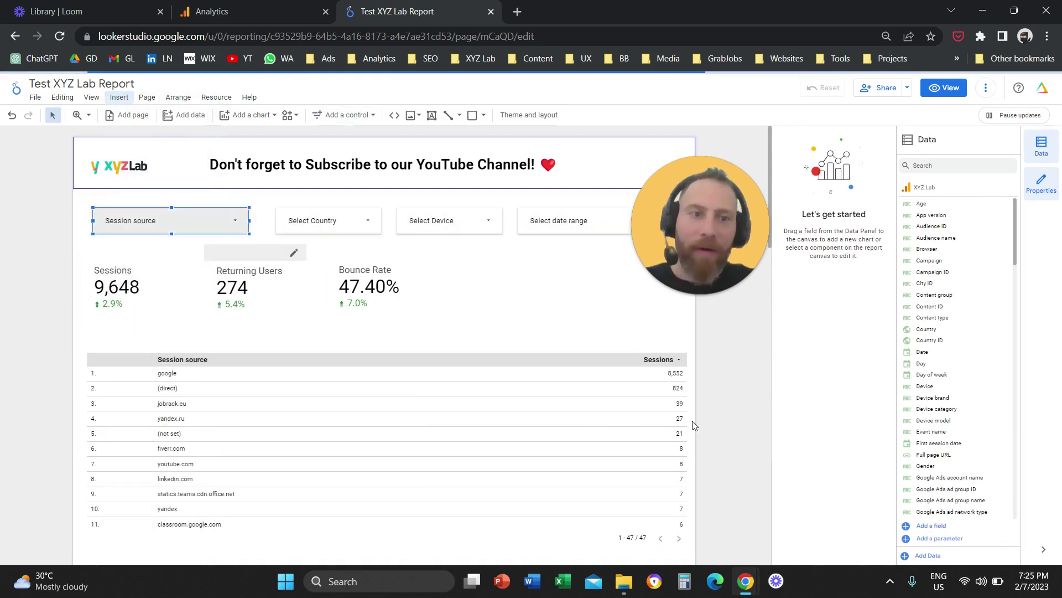
# Step: Set the new drop-down list's control field to Session default channel grouping
pyautogui.click(840, 266)
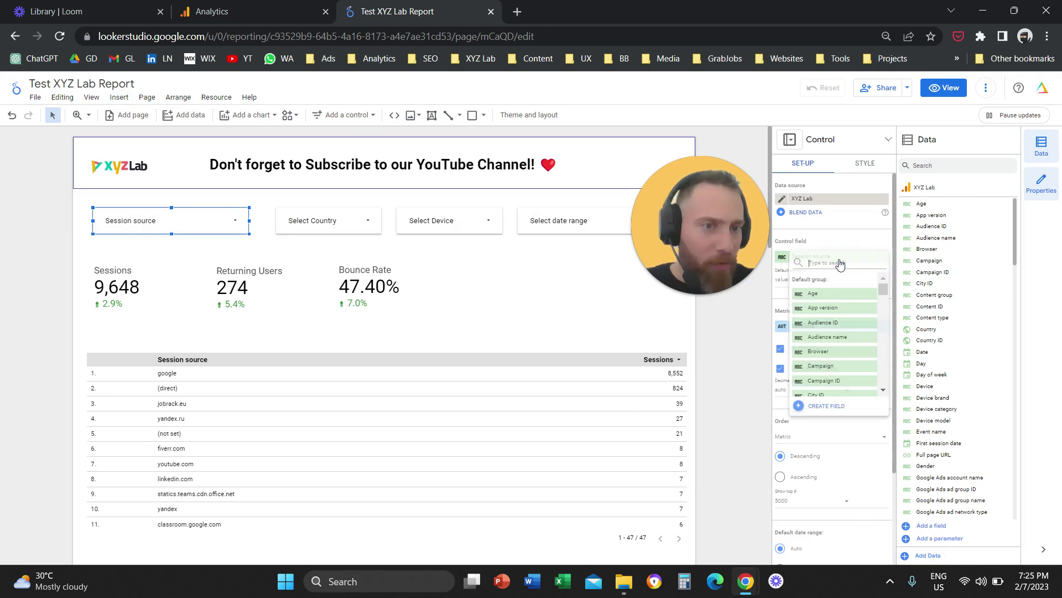
pyautogui.write('cahnne')
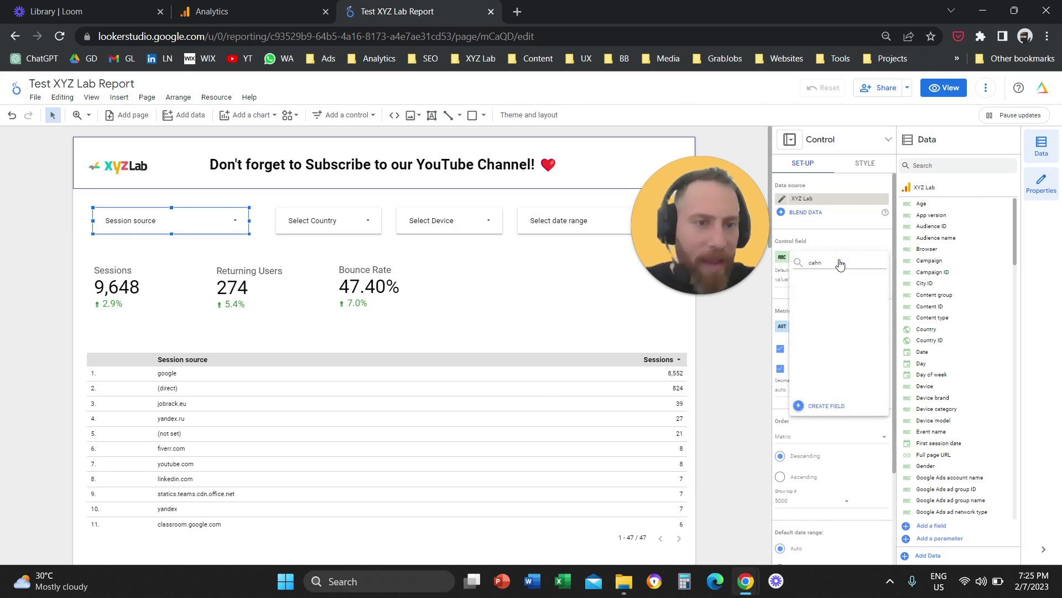
pyautogui.press('BackSpace')
pyautogui.press('BackSpace')
pyautogui.press('BackSpace')
pyautogui.press('BackSpace')
pyautogui.press('BackSpace')
pyautogui.write('chn')
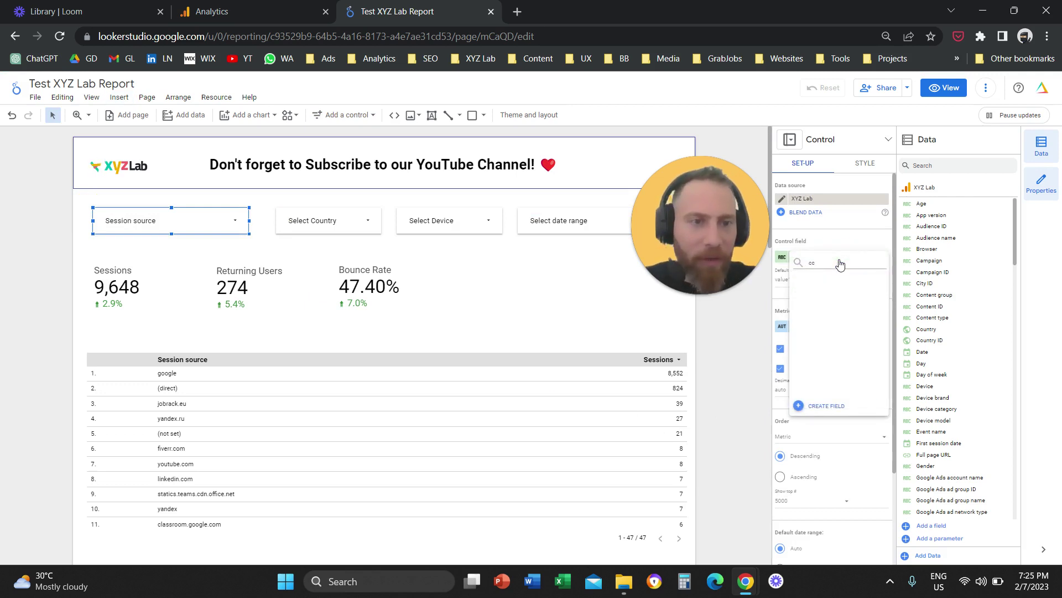
pyautogui.press('BackSpace')
pyautogui.write('hanne')
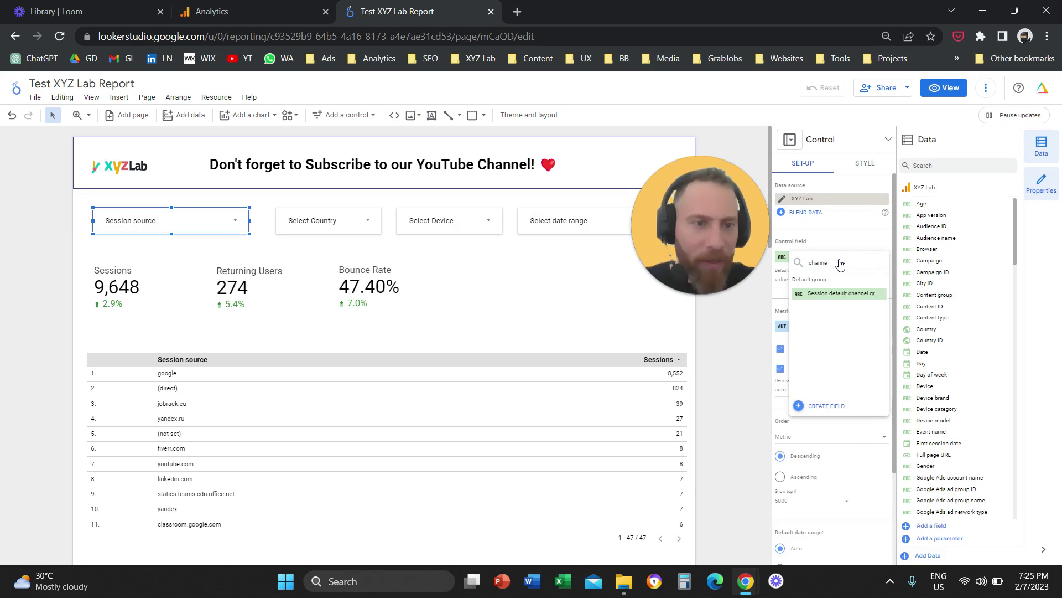
pyautogui.click(854, 299)
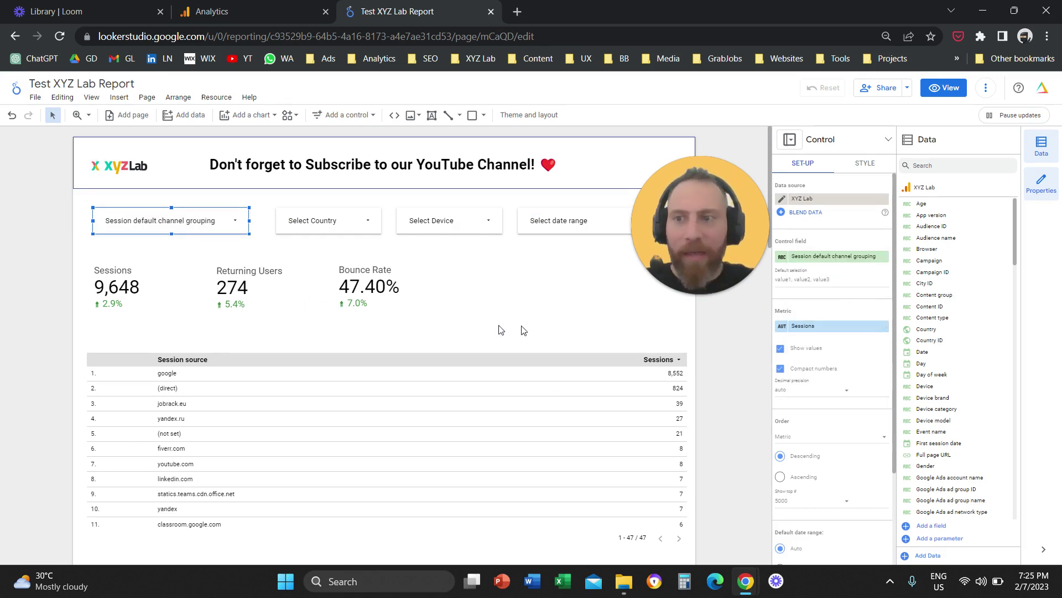
# Step: Add Total users as a second metric to the Session source table
pyautogui.click(286, 374)
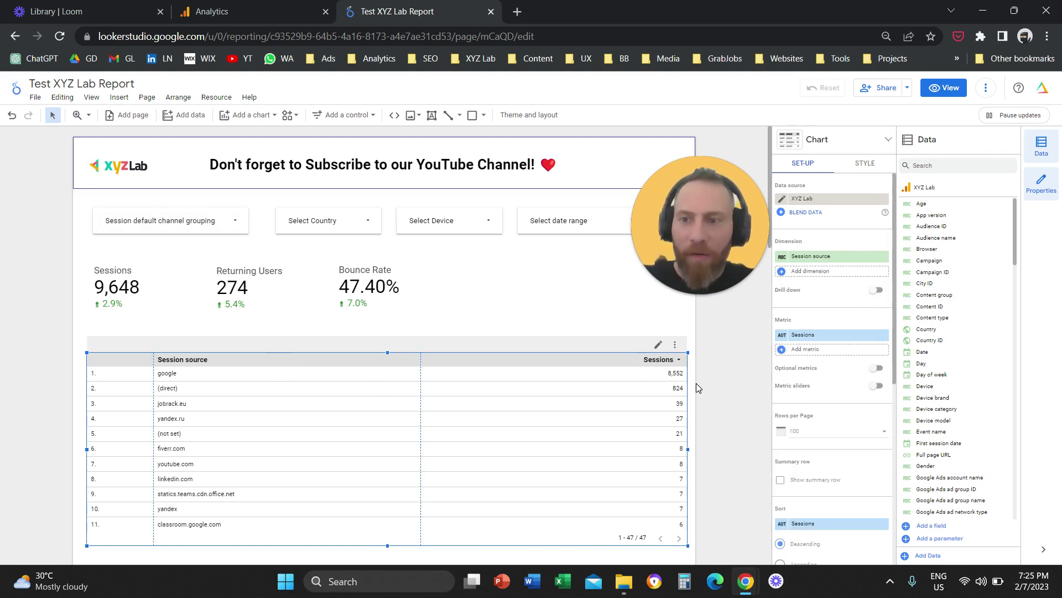
pyautogui.click(818, 352)
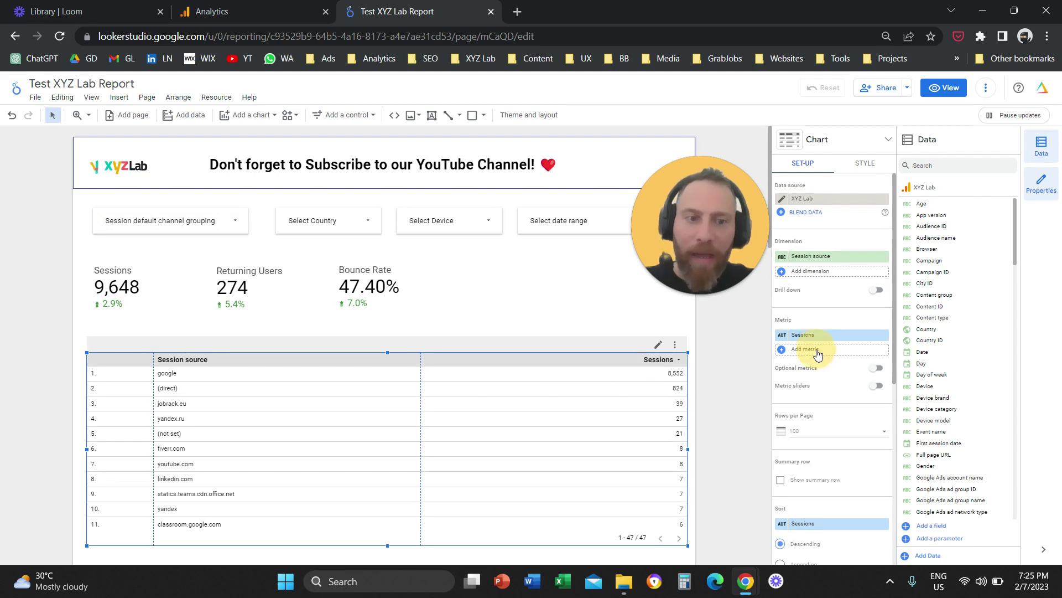
pyautogui.write('total')
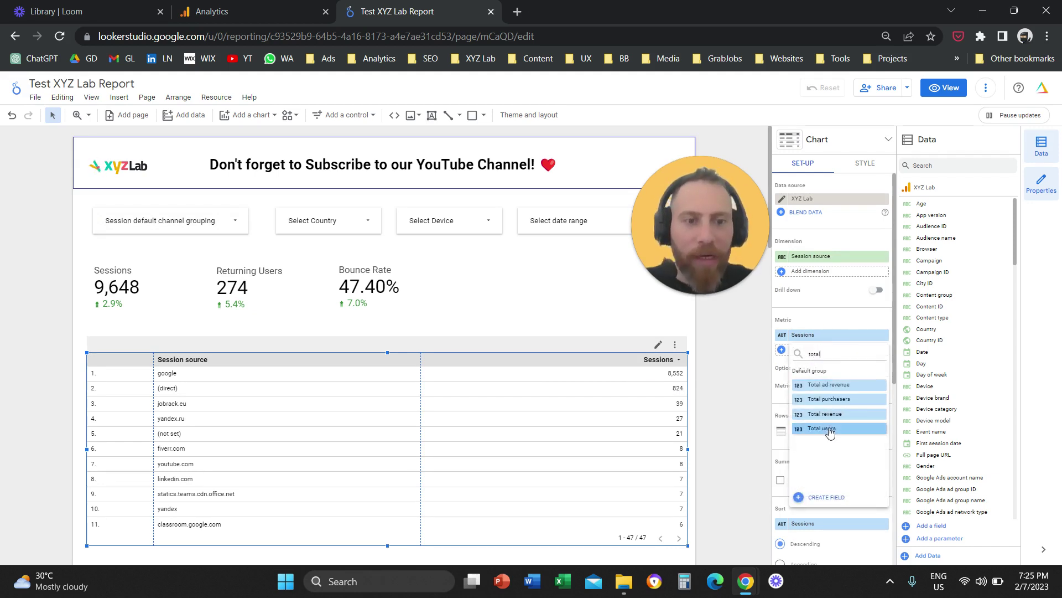
pyautogui.click(824, 429)
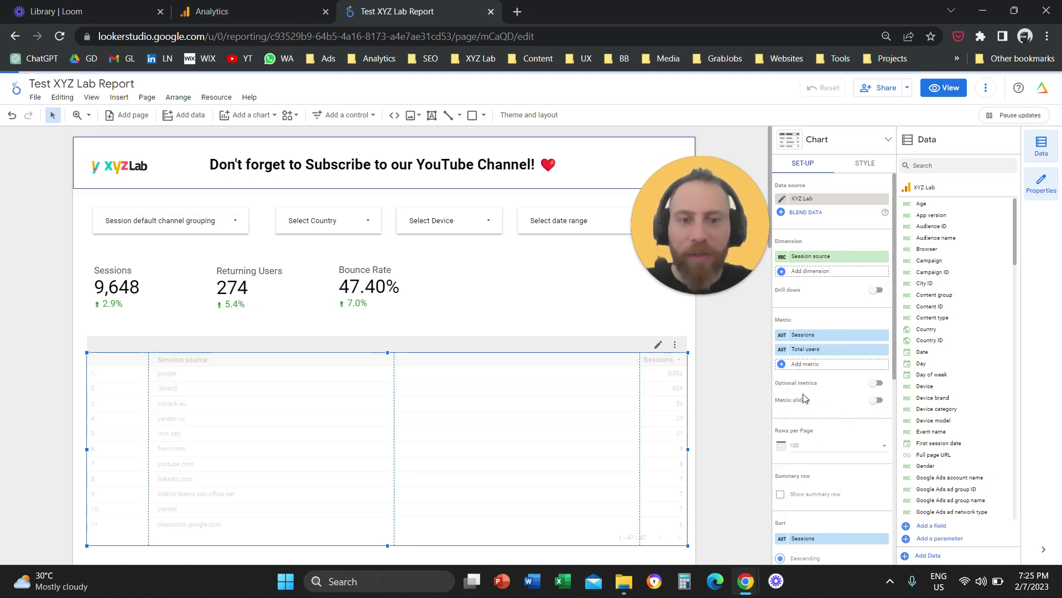
# Step: Restrict the report to only the Referral channel using the Session default channel grouping control
pyautogui.click(225, 221)
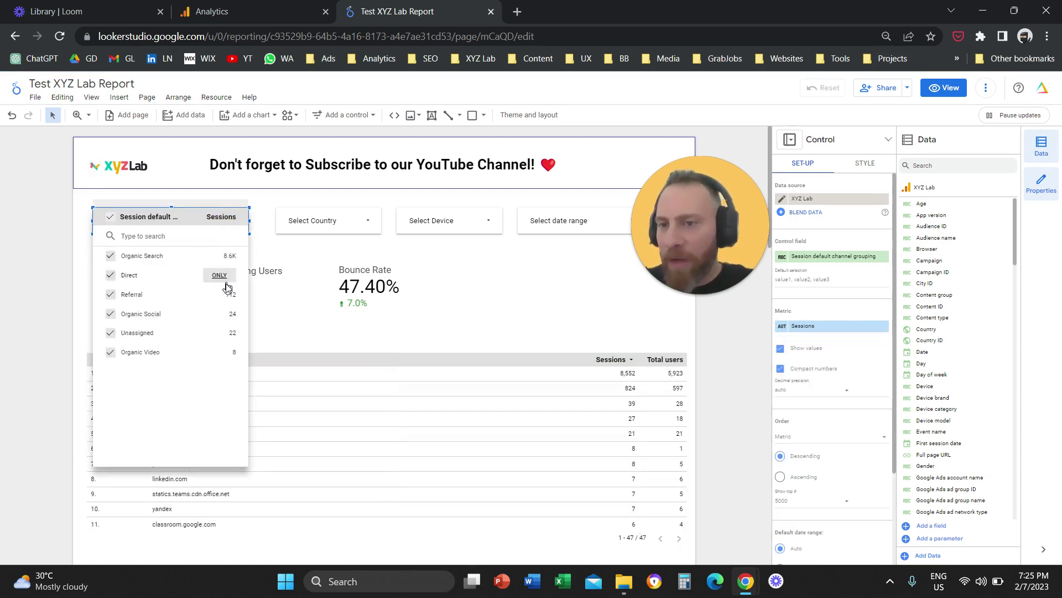
pyautogui.click(219, 294)
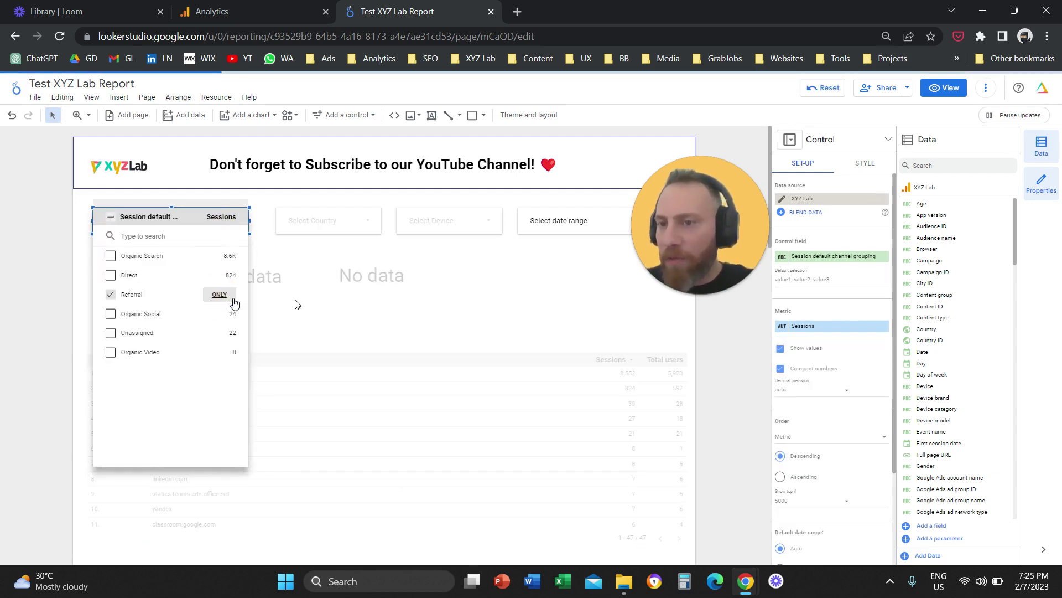
pyautogui.click(466, 314)
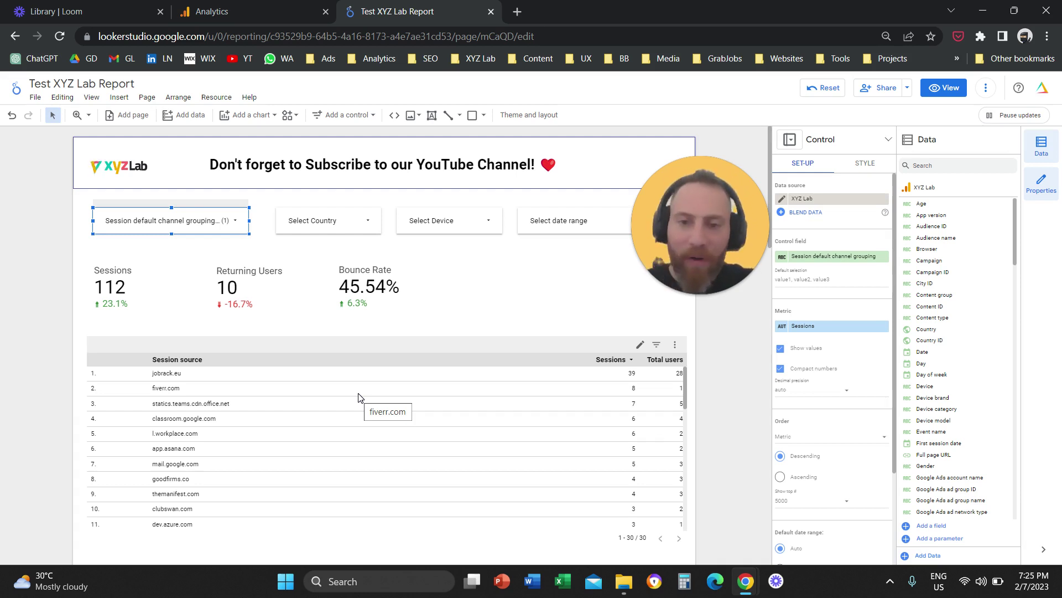
# Step: Switch to Google Analytics and open the Traffic acquisition report under Acquisition in Reports
pyautogui.click(277, 12)
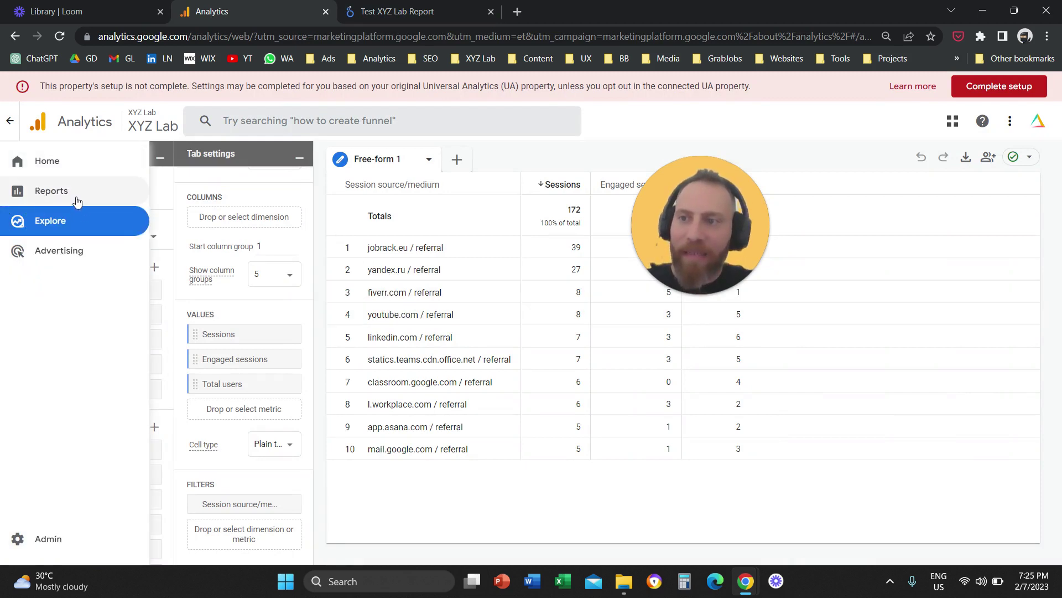
pyautogui.click(75, 194)
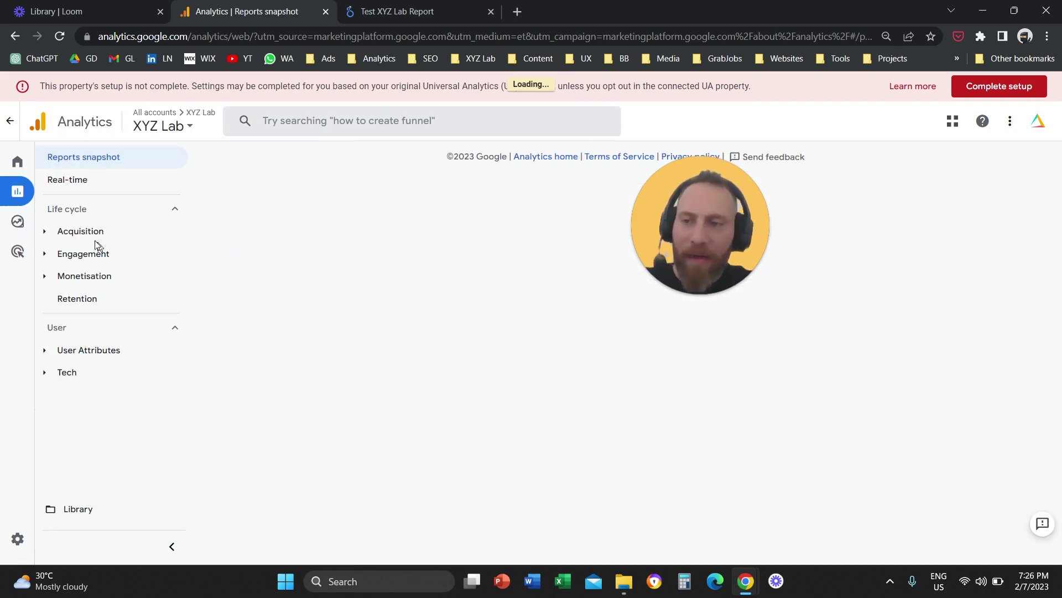
pyautogui.click(92, 239)
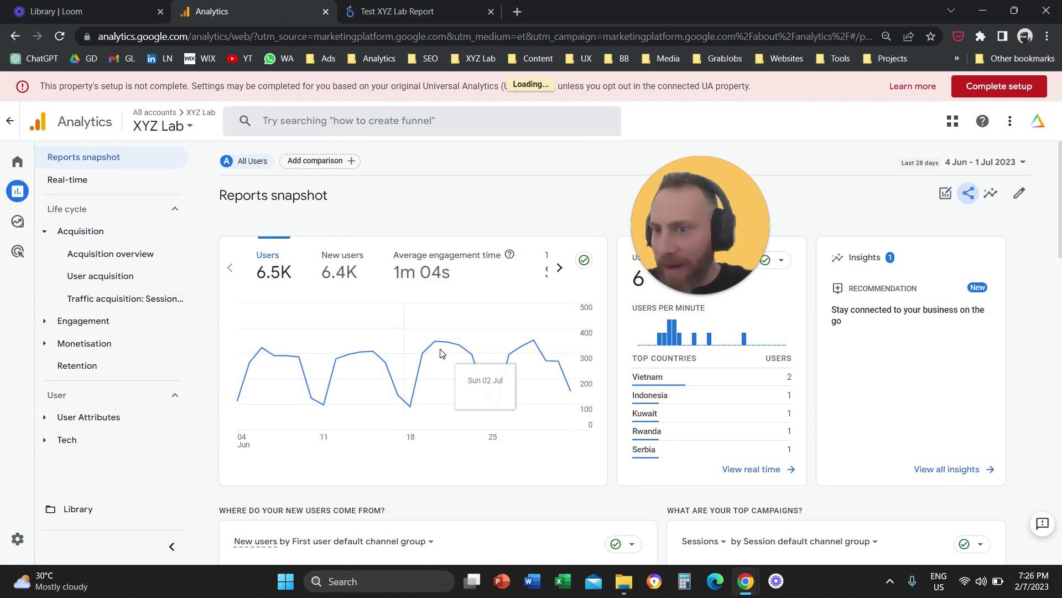
# Step: Set the traffic acquisition table's primary dimension to Session source/medium, search it for "referral" and review the listed sources
pyautogui.scroll(-2, 440, 359)
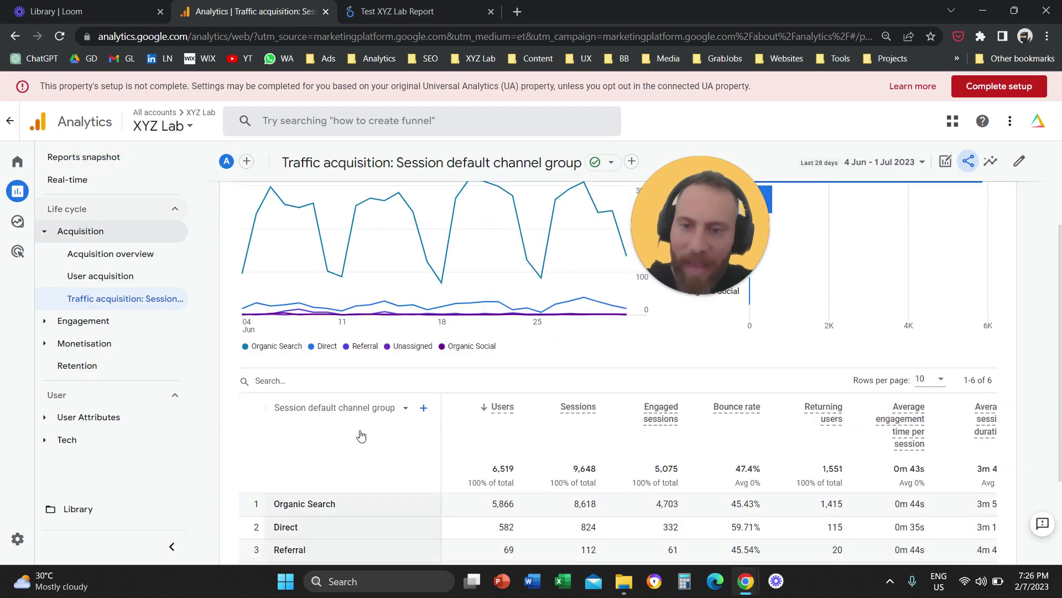
pyautogui.click(364, 409)
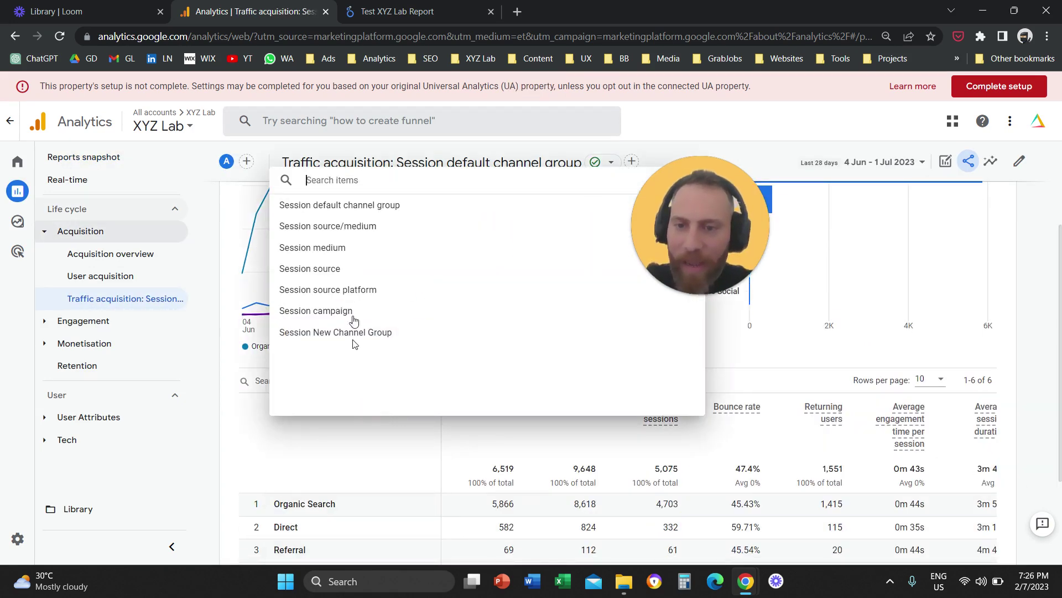
pyautogui.click(366, 227)
pyautogui.scroll(-2, 470, 448)
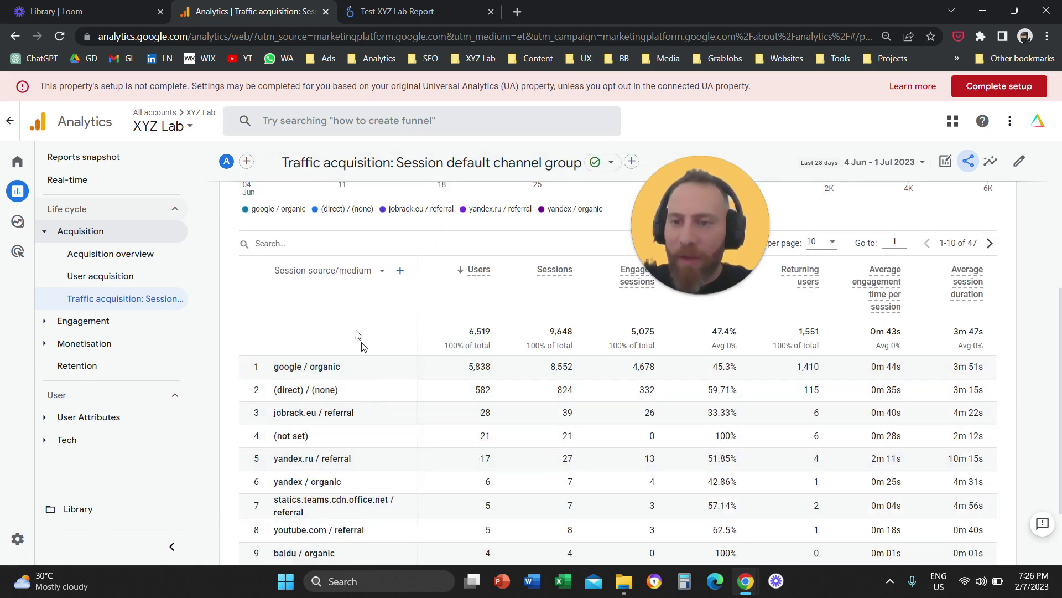
pyautogui.click(276, 243)
pyautogui.write('referral')
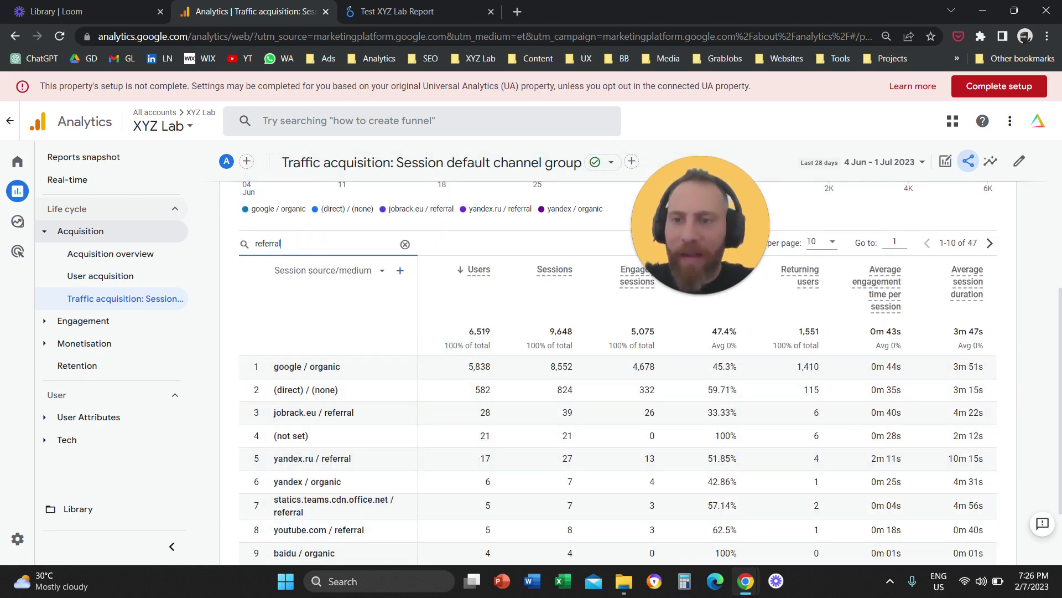
pyautogui.press('Return')
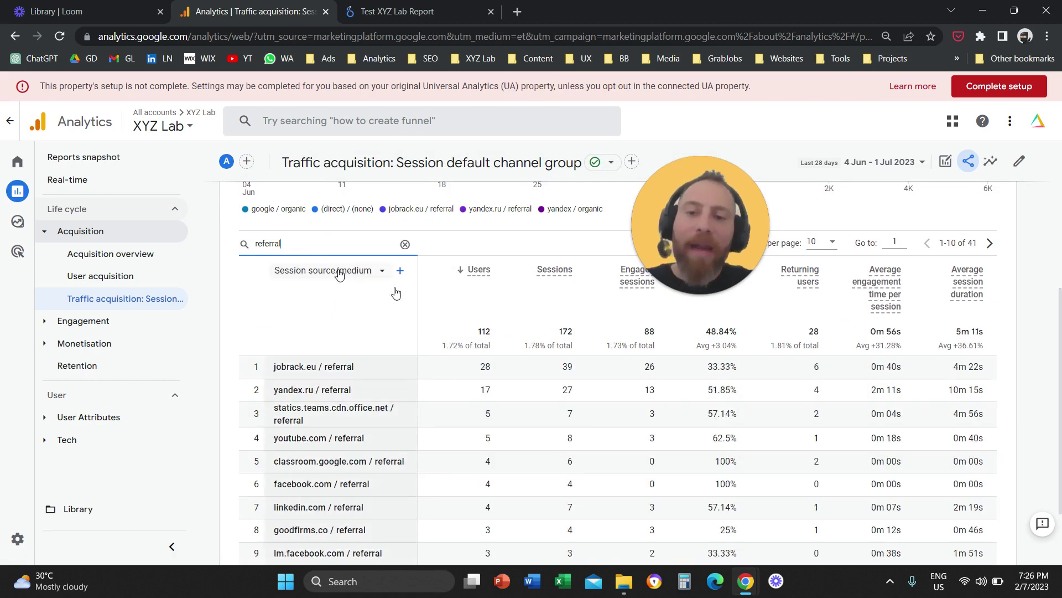
pyautogui.scroll(-2, 459, 351)
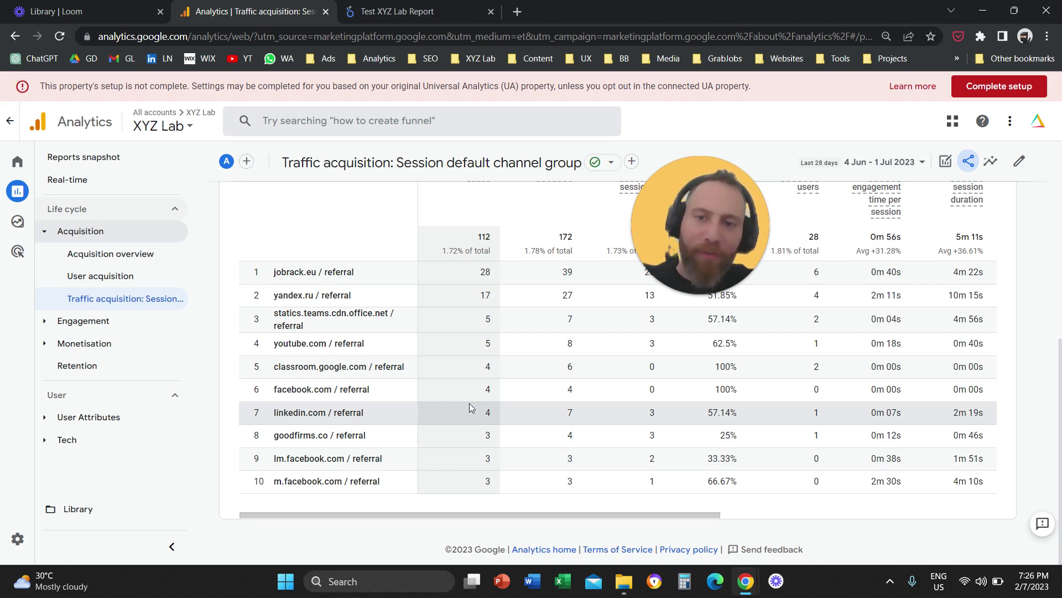
# Step: Clear the "referral" search from the traffic acquisition table and review the full list of session source/medium rows
pyautogui.scroll(1, 469, 410)
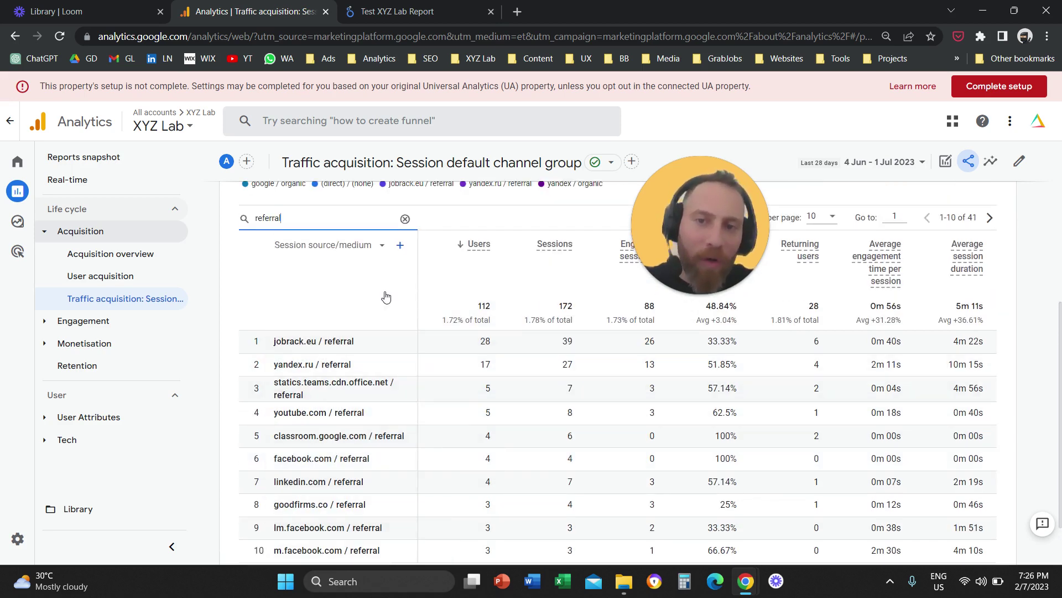
pyautogui.click(405, 220)
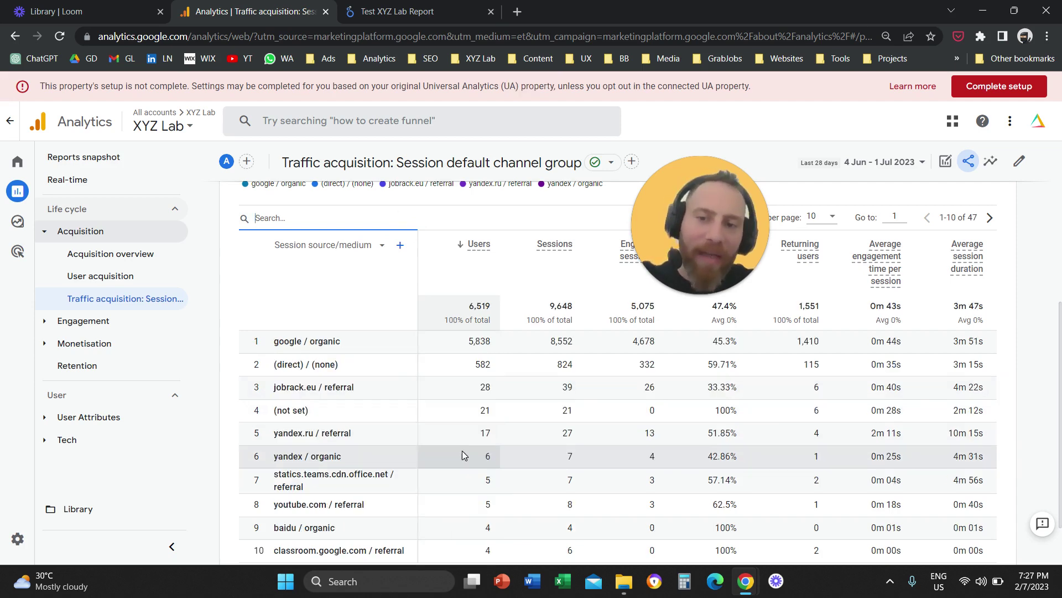
pyautogui.scroll(-1, 461, 455)
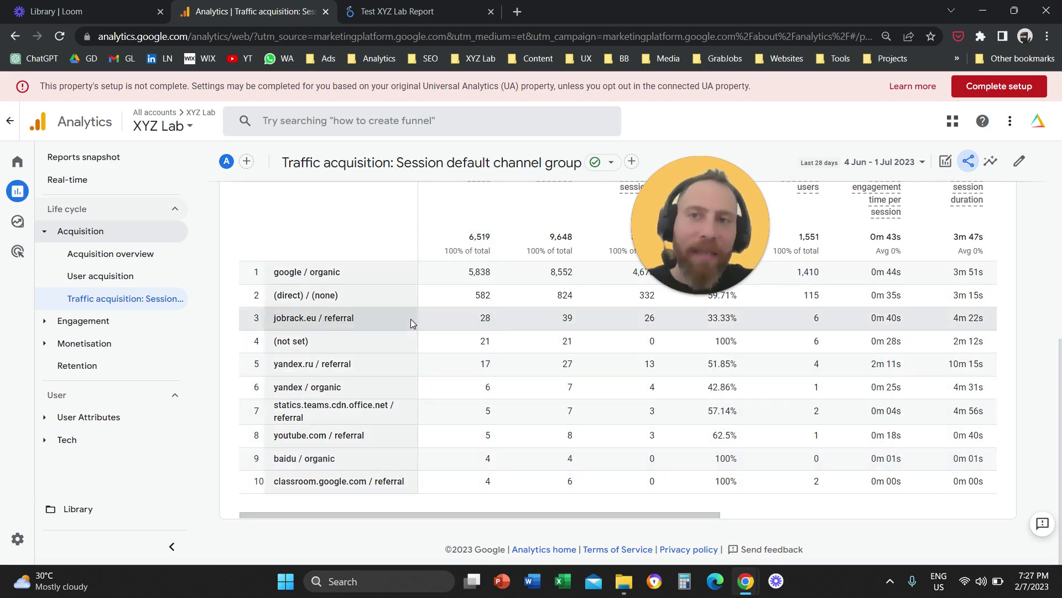
# Step: Search the web for "urlbuilder" in a new browser tab and open Google's Campaign URL Builder
pyautogui.click(518, 12)
pyautogui.write('ur')
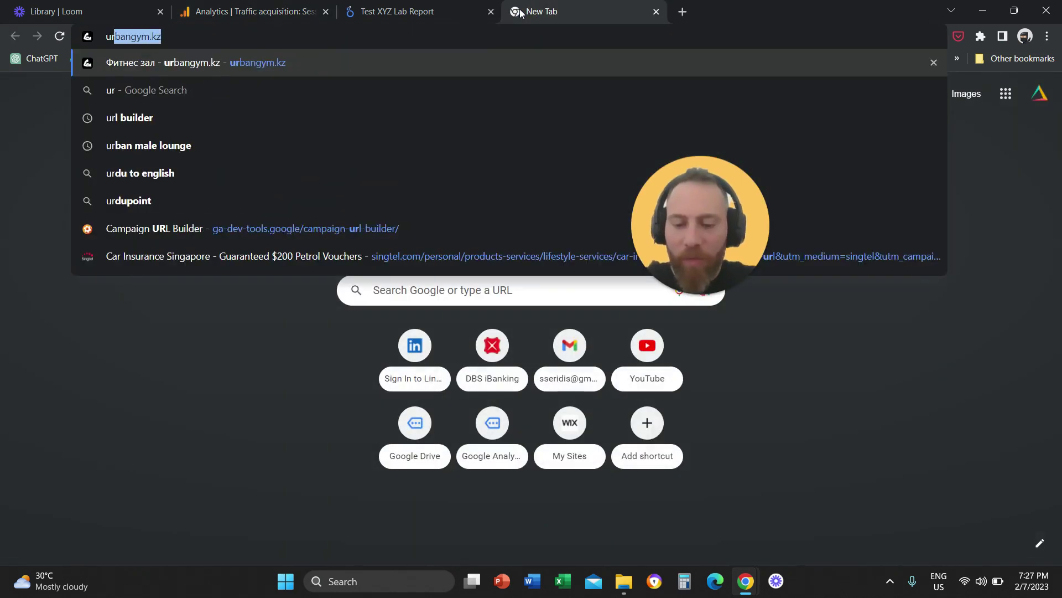
pyautogui.write('l')
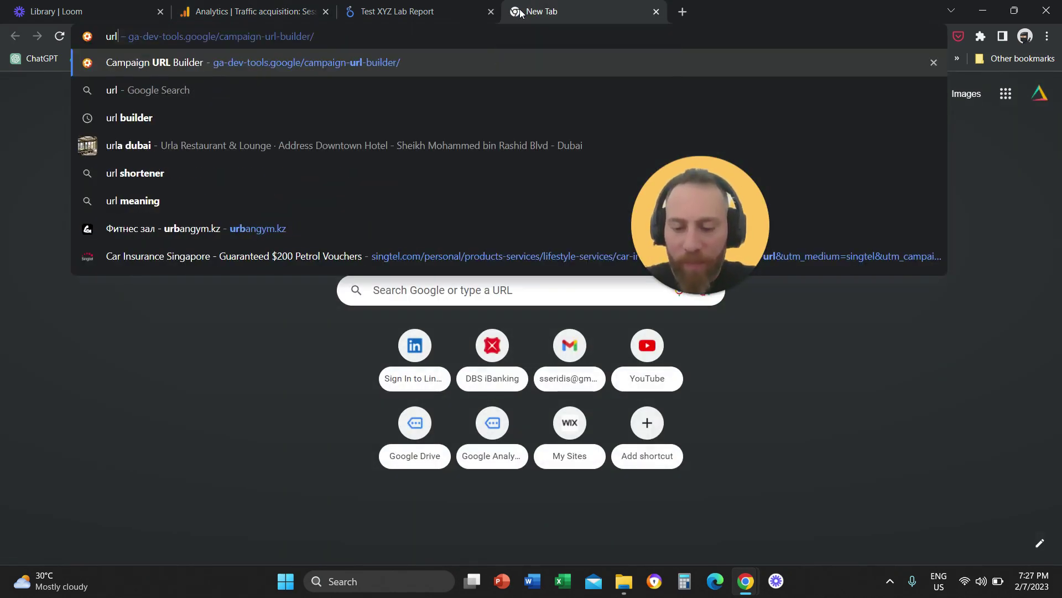
pyautogui.write('builder')
pyautogui.press('Return')
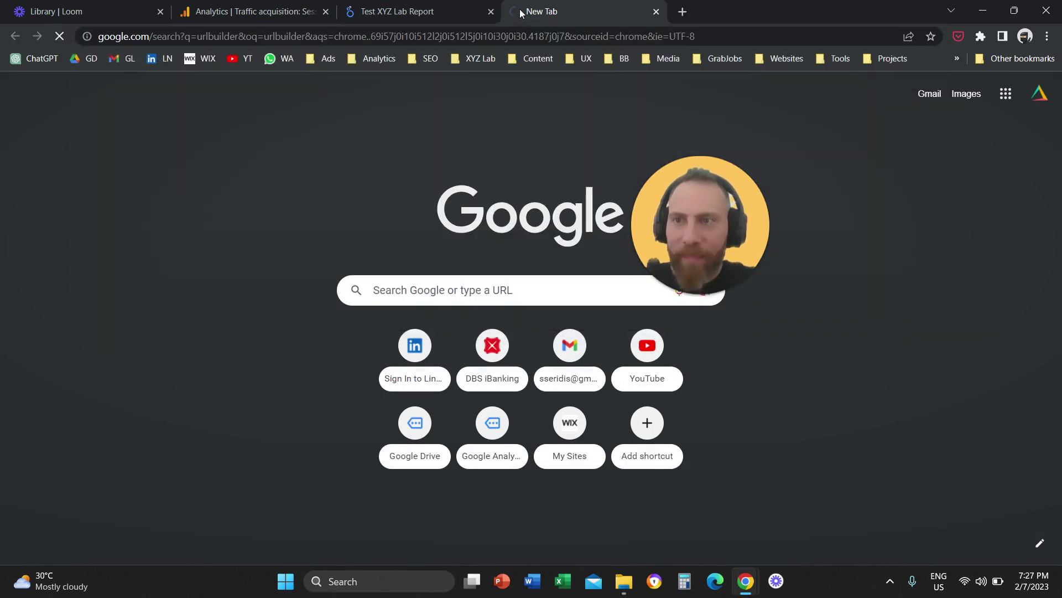
pyautogui.click(228, 236)
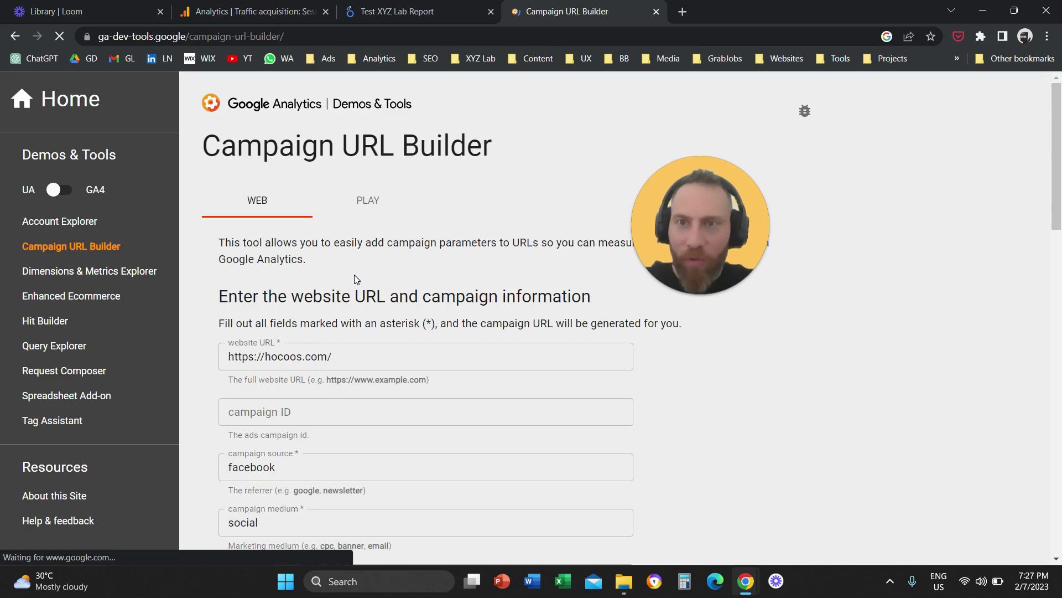
# Step: Load the trainer's personal website in a new browser tab and replace the Campaign URL Builder's website URL with its full https address
pyautogui.tripleClick(333, 356)
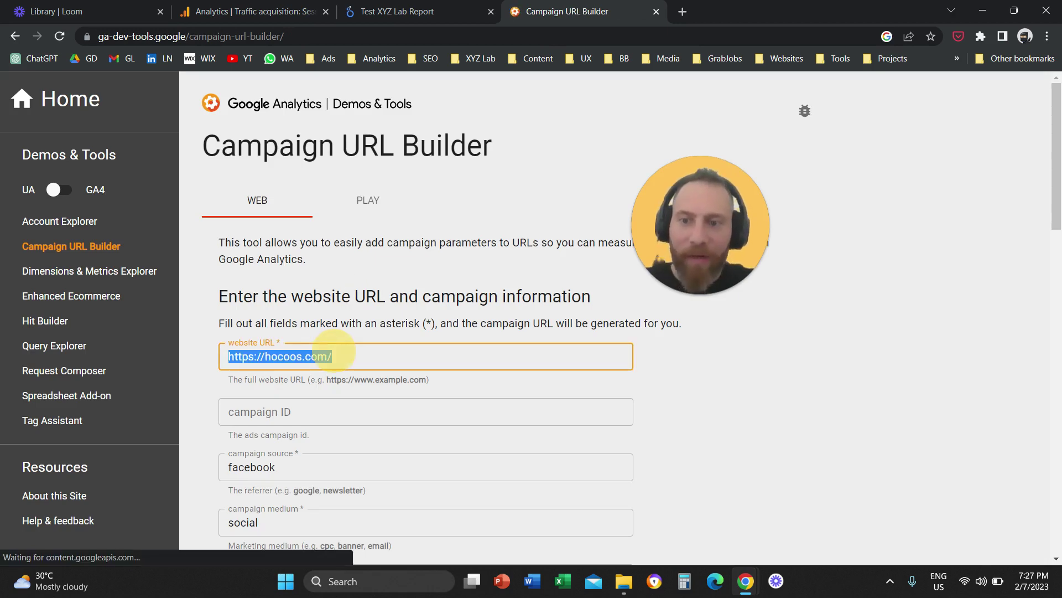
pyautogui.click(683, 11)
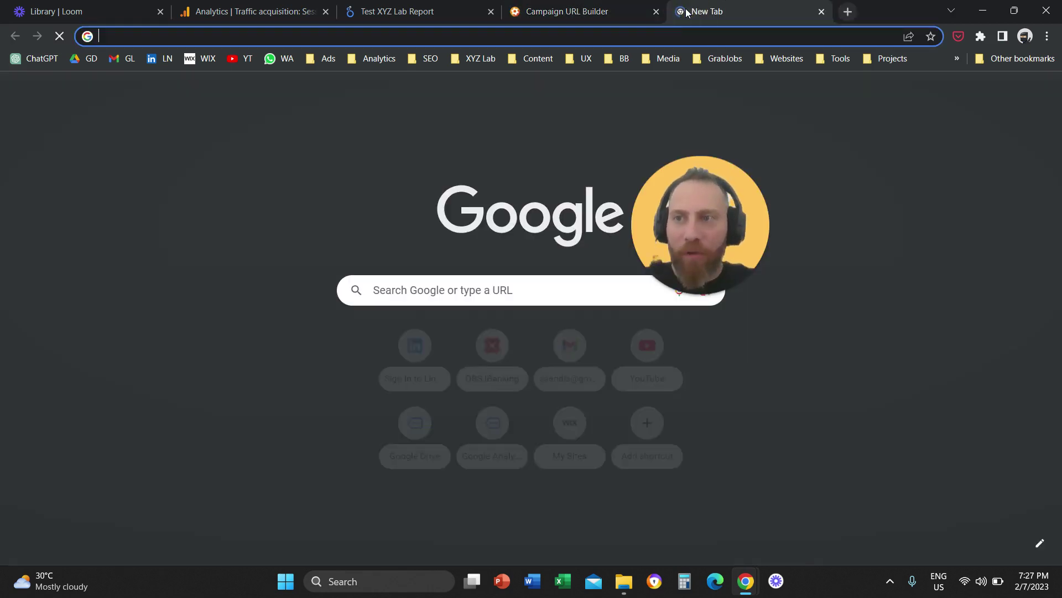
pyautogui.write('sotirios-seridis.com')
pyautogui.press('Return')
pyautogui.hotkey('ctrl', 'l')
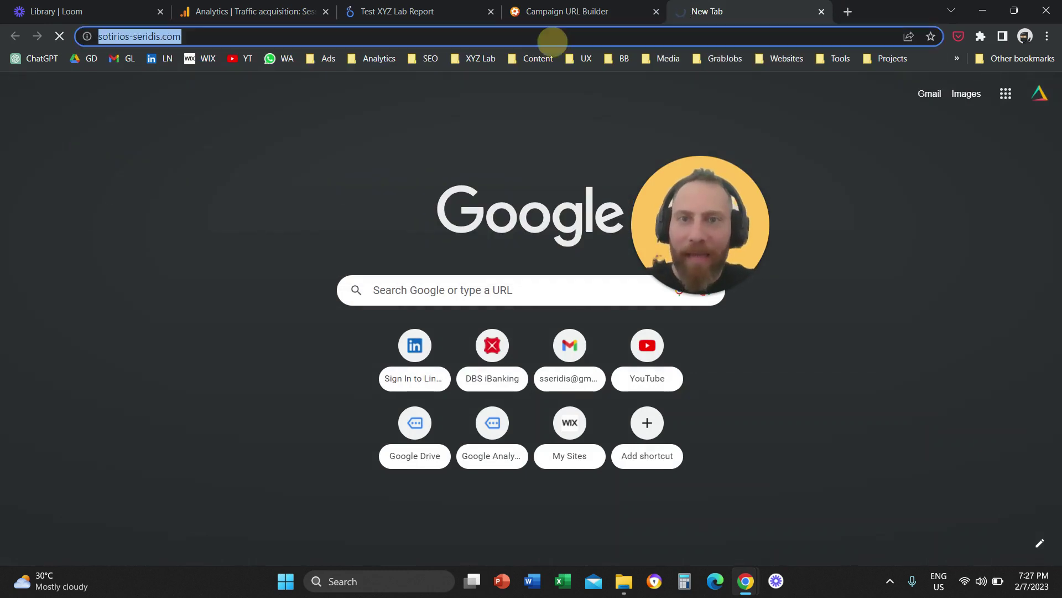
pyautogui.write('https://www.sotirios-seridis.com/')
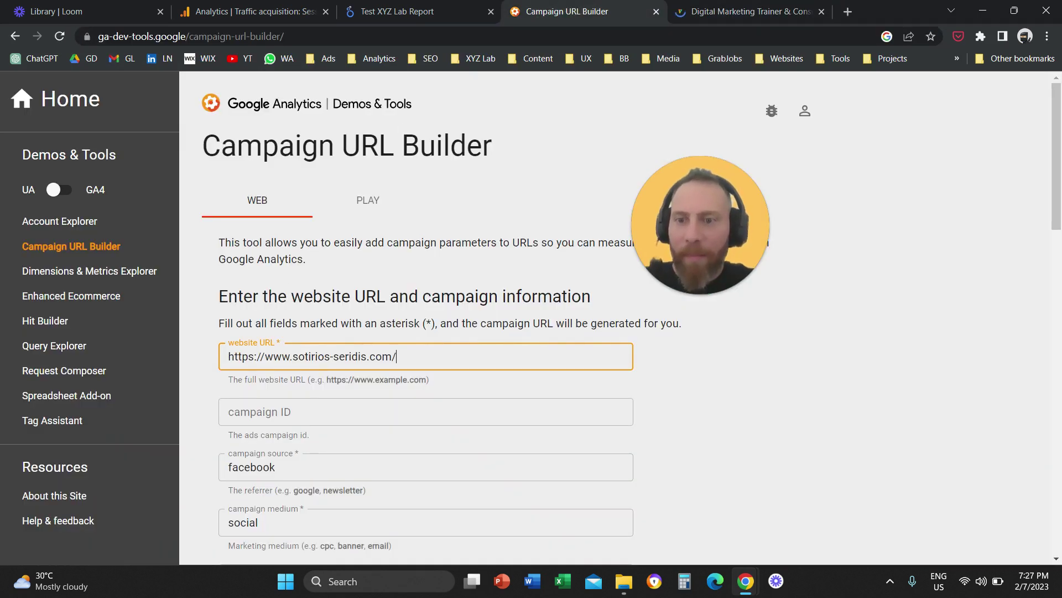
# Step: Set the campaign source to instagram
pyautogui.scroll(-2, 413, 303)
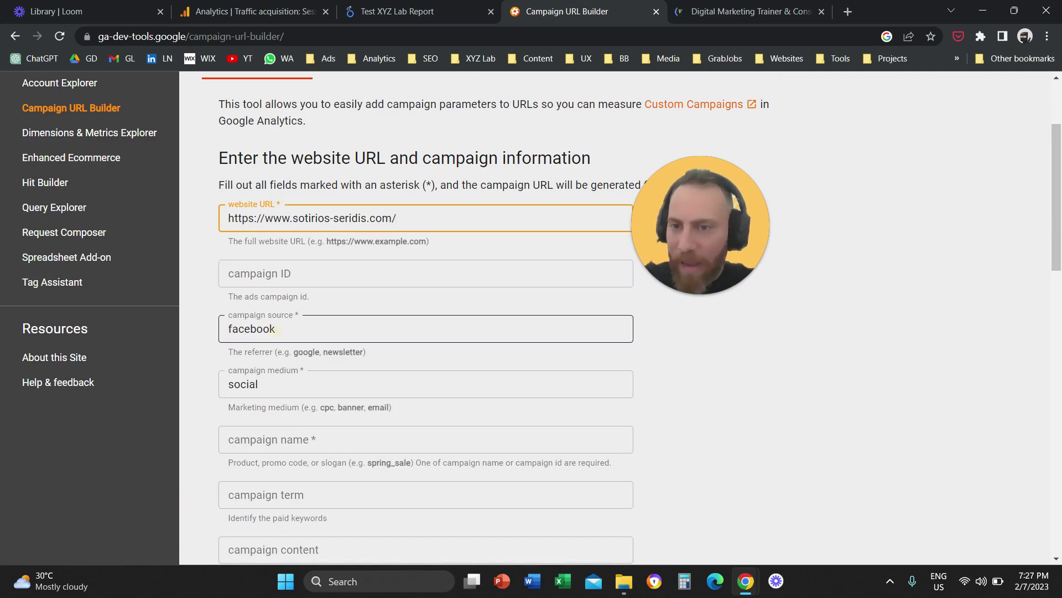
pyautogui.doubleClick(275, 329)
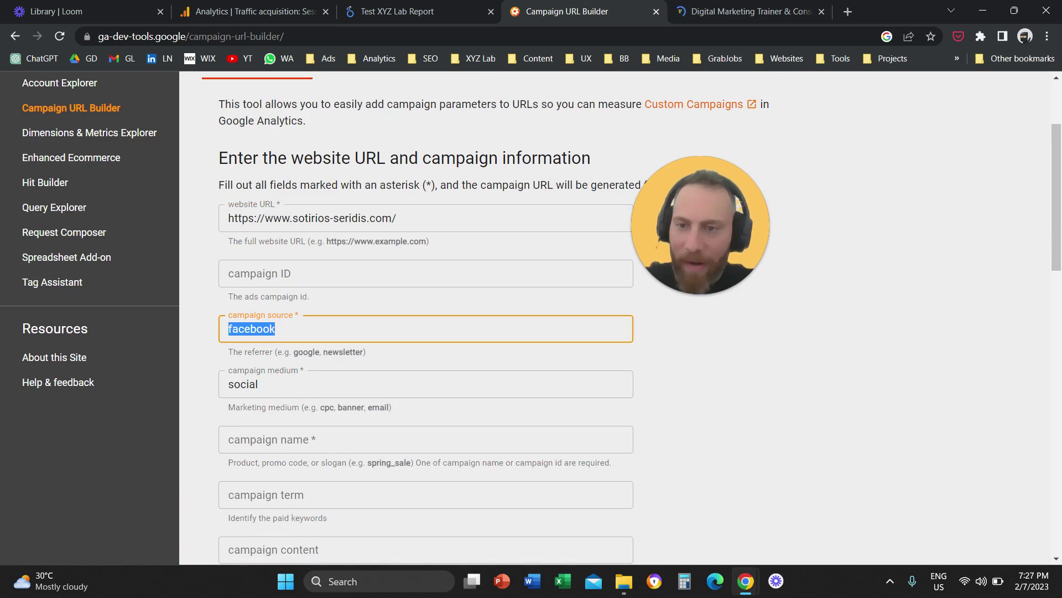
pyautogui.write('instarg')
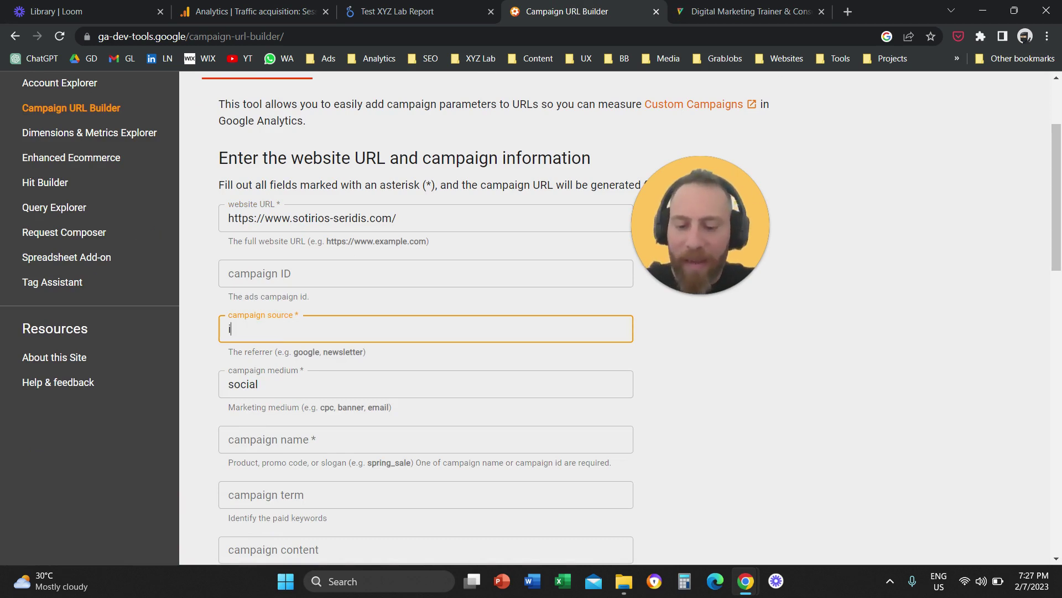
pyautogui.press('BackSpace')
pyautogui.write('gram')
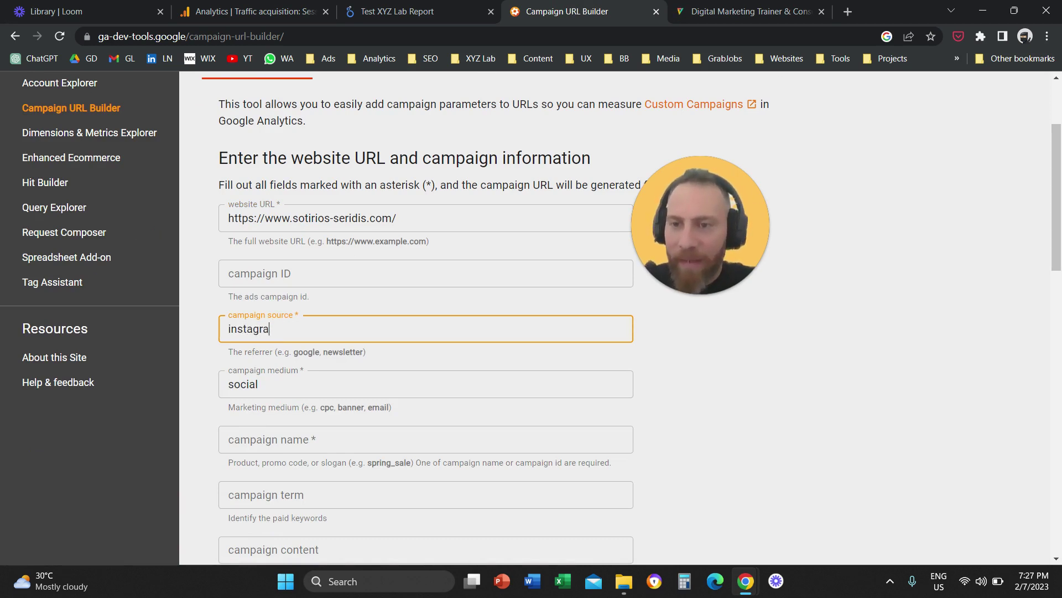
# Step: Try referral as the campaign medium and replace it with linktree
pyautogui.doubleClick(307, 392)
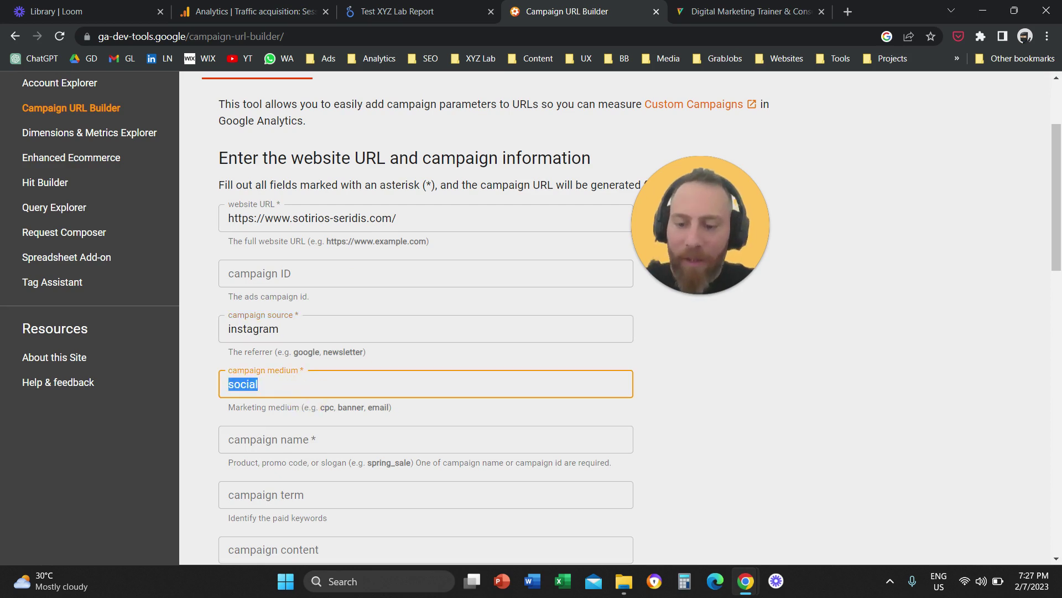
pyautogui.write('referral')
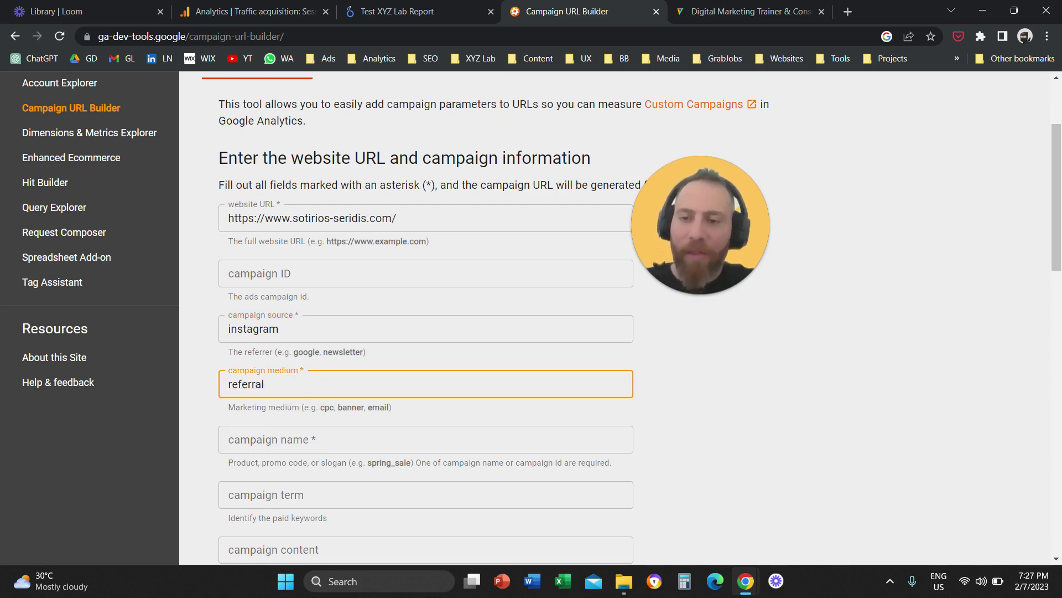
pyautogui.doubleClick(306, 392)
pyautogui.write('linktr')
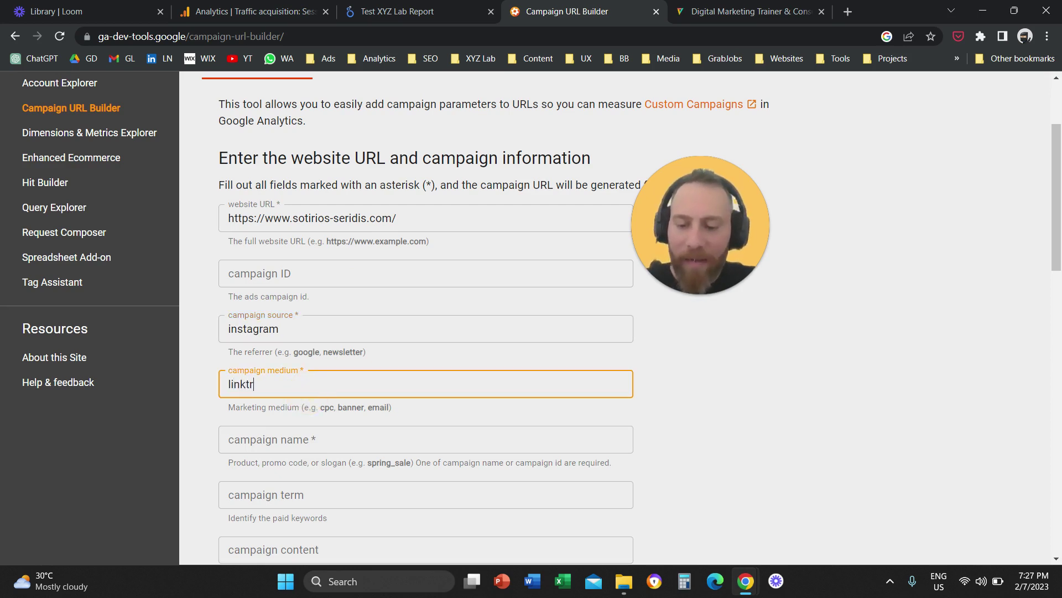
pyautogui.write('ee')
# Step: Copy the generated campaign URL, load it in a new browser tab and highlight its UTM source and medium parameters
pyautogui.scroll(-6, 426, 318)
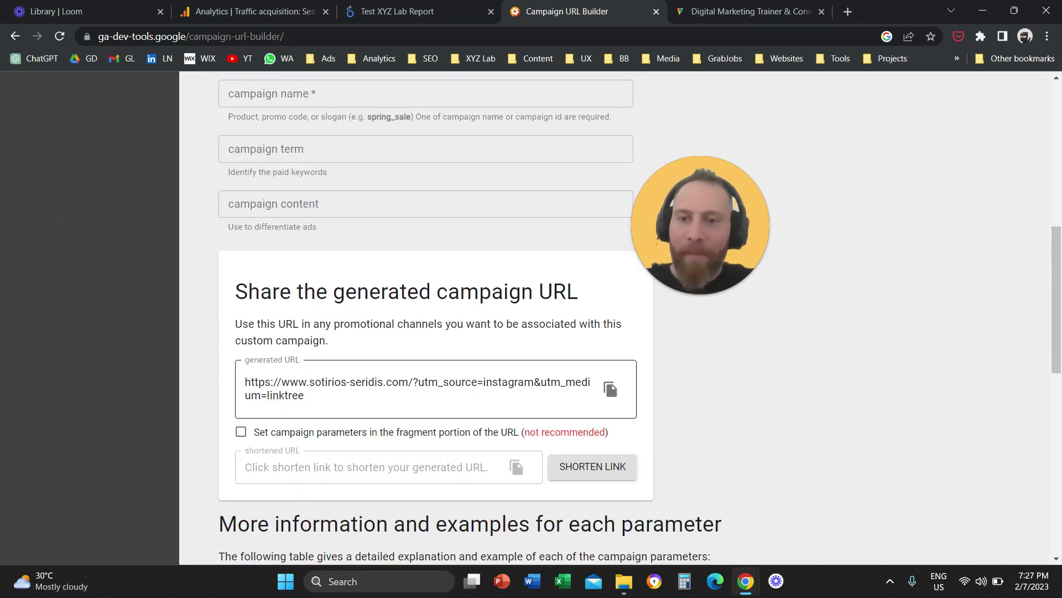
pyautogui.click(611, 391)
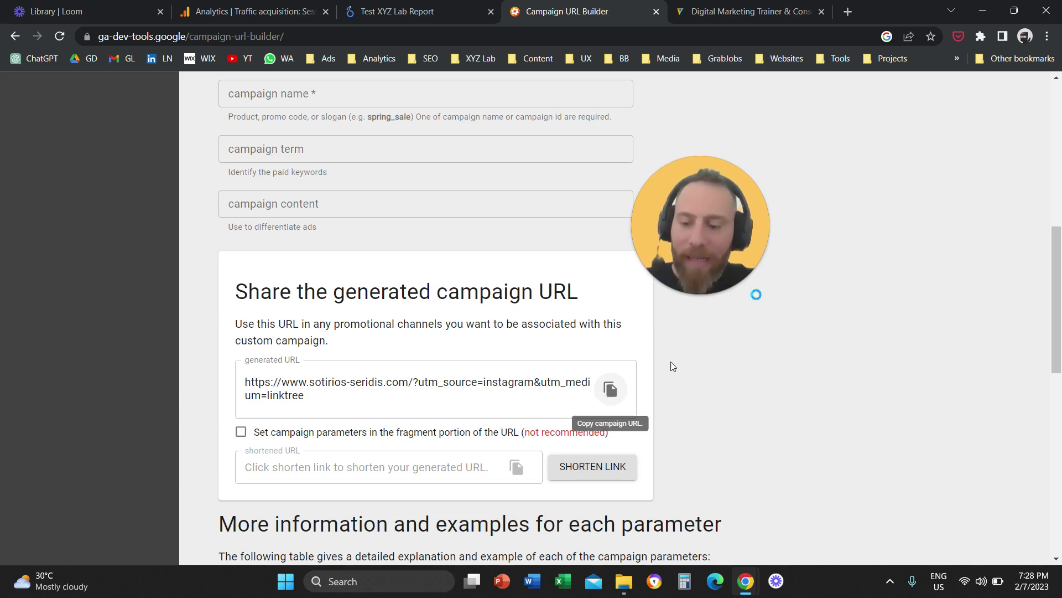
pyautogui.click(852, 12)
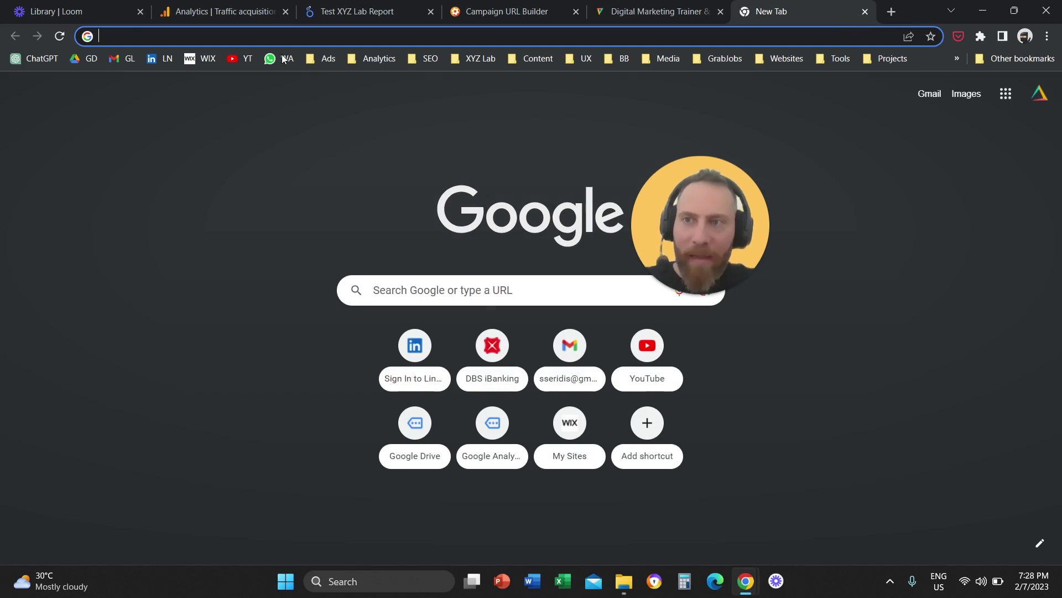
pyautogui.hotkey('ctrl', 'v')
pyautogui.press('Return')
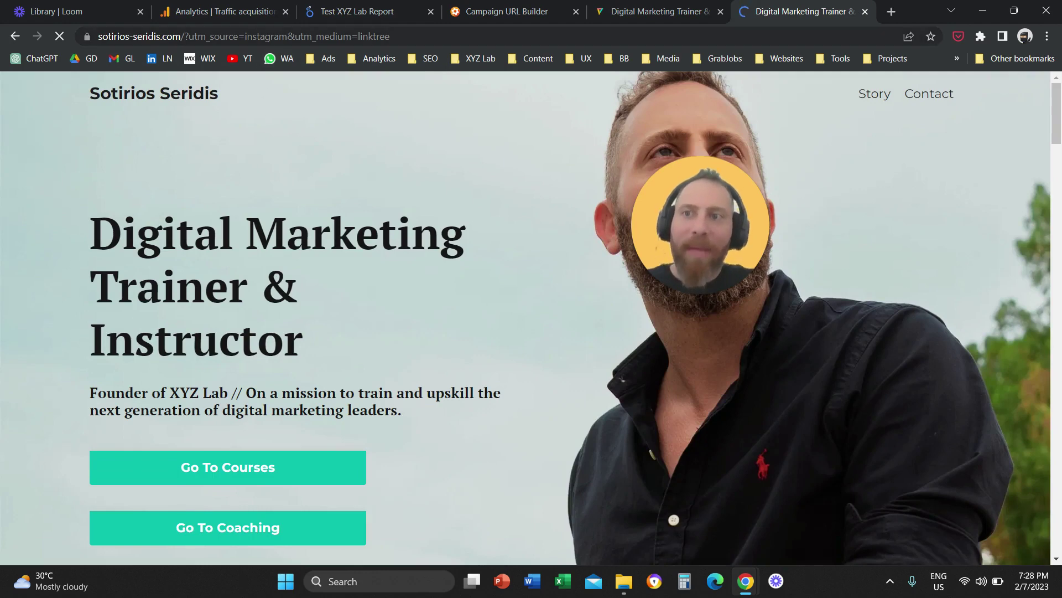
pyautogui.moveTo(206, 36); pyautogui.dragTo(422, 35)
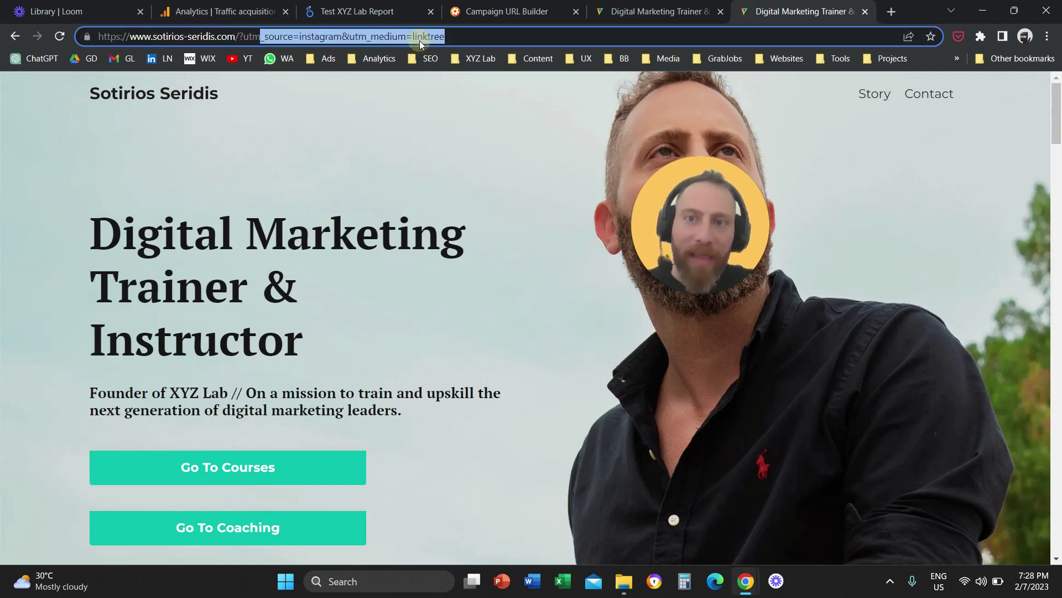
# Step: Switch back to Google Analytics and enter "linktree" as the search term for the Session source/medium table
pyautogui.click(225, 11)
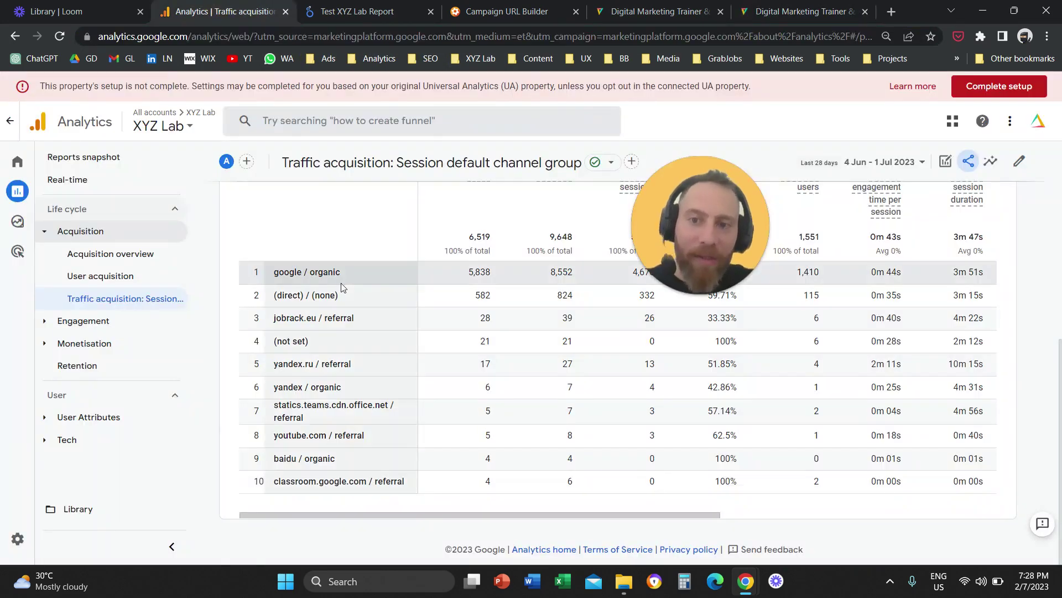
pyautogui.scroll(1, 353, 333)
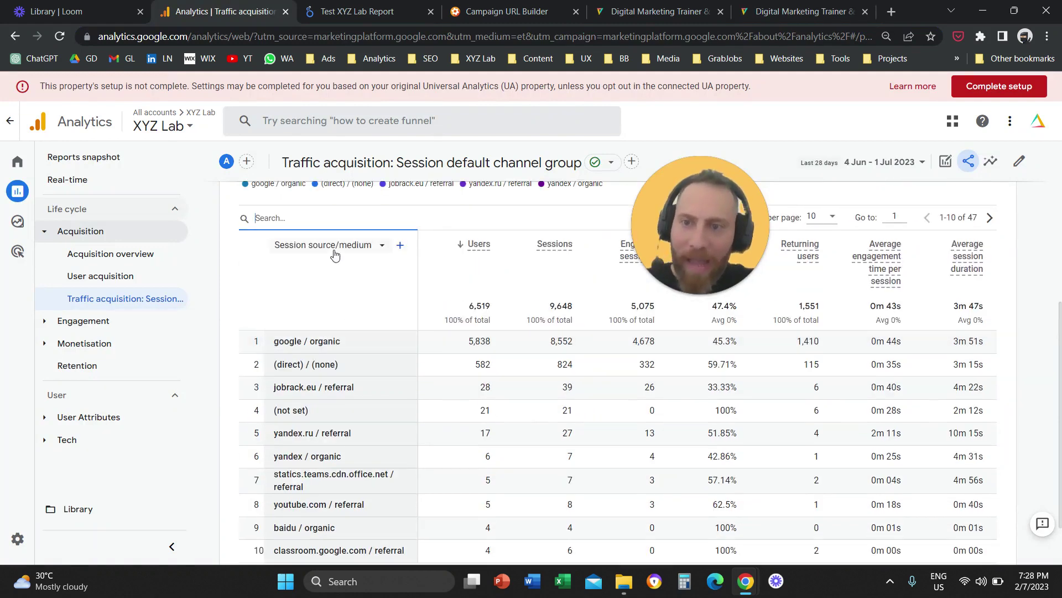
pyautogui.click(334, 249)
pyautogui.click(290, 297)
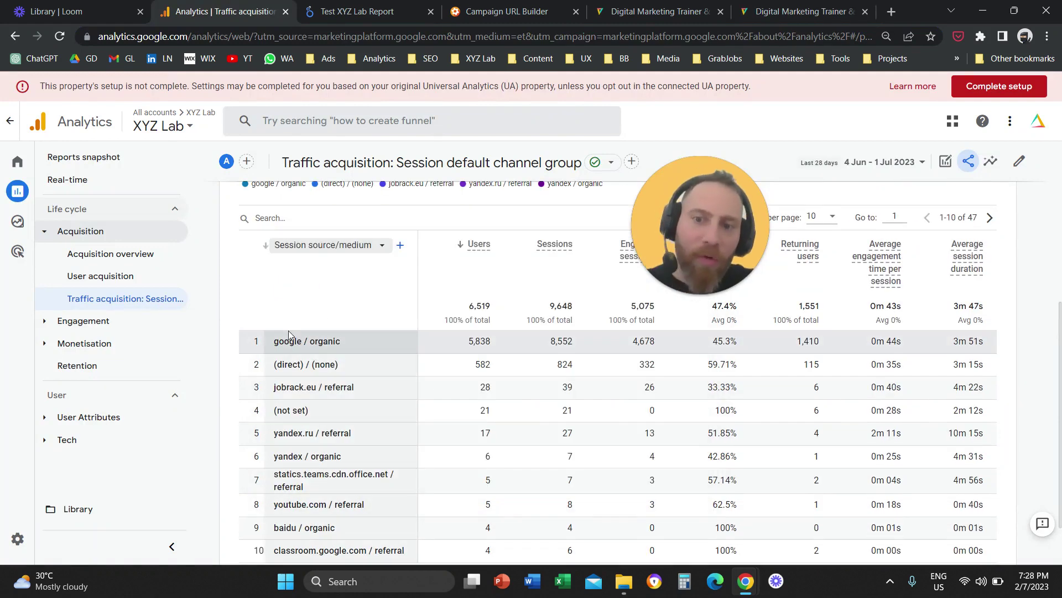
pyautogui.scroll(-1, 293, 330)
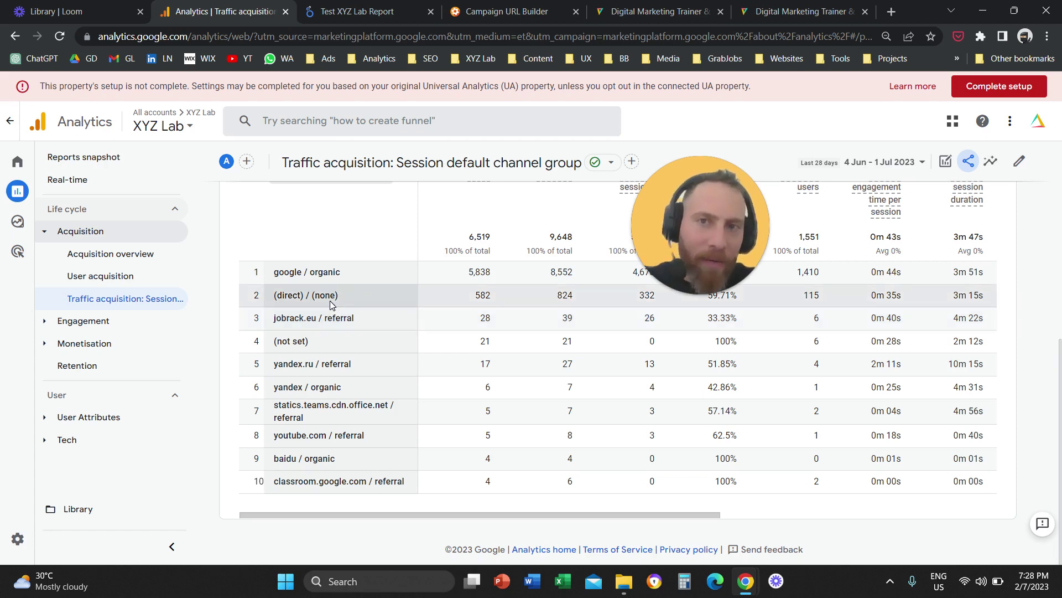
pyautogui.scroll(1, 344, 358)
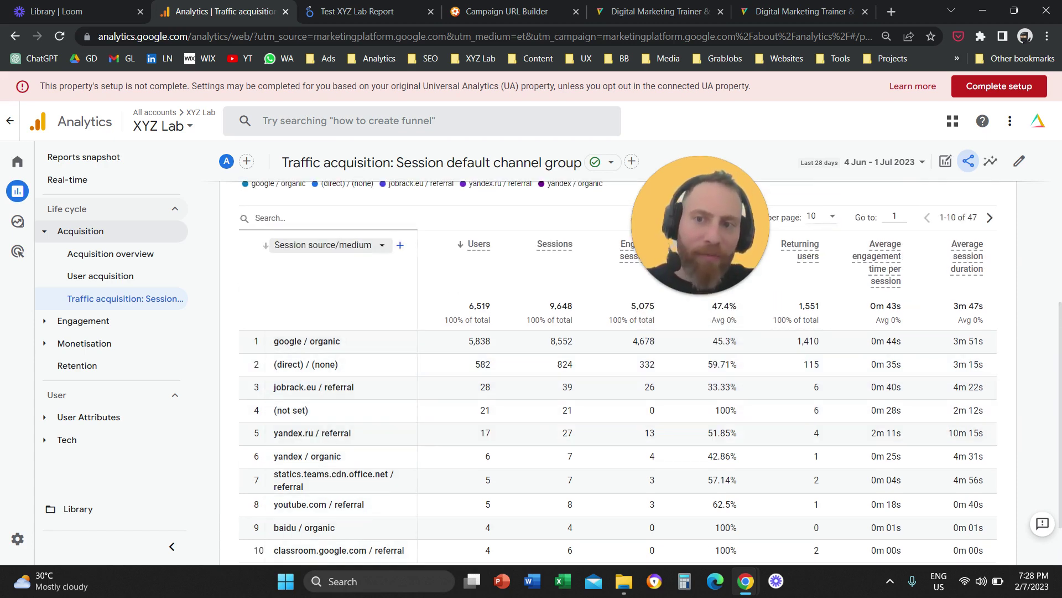
pyautogui.click(281, 217)
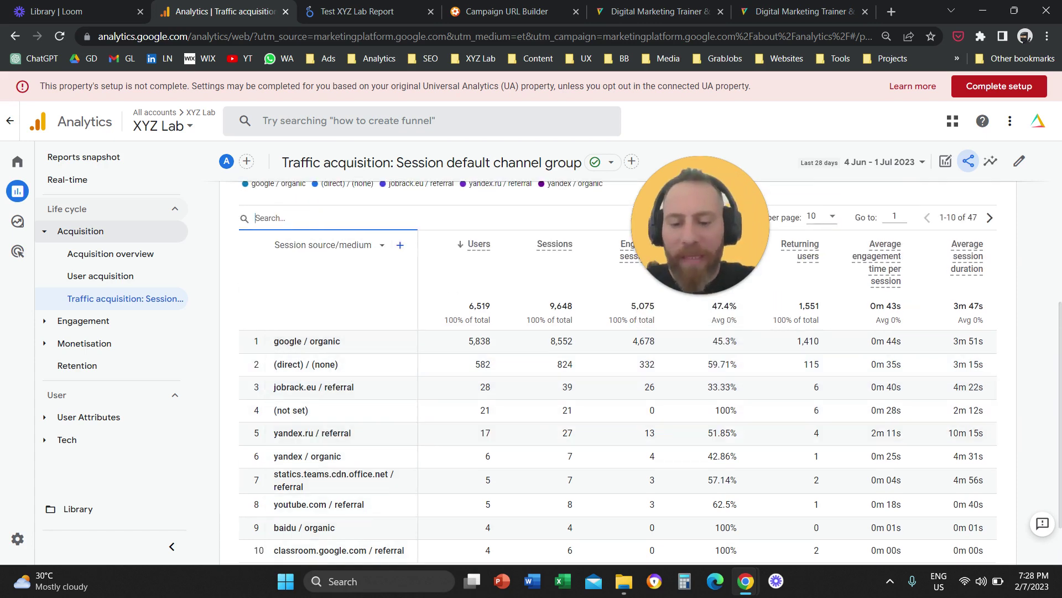
pyautogui.write('linktree')
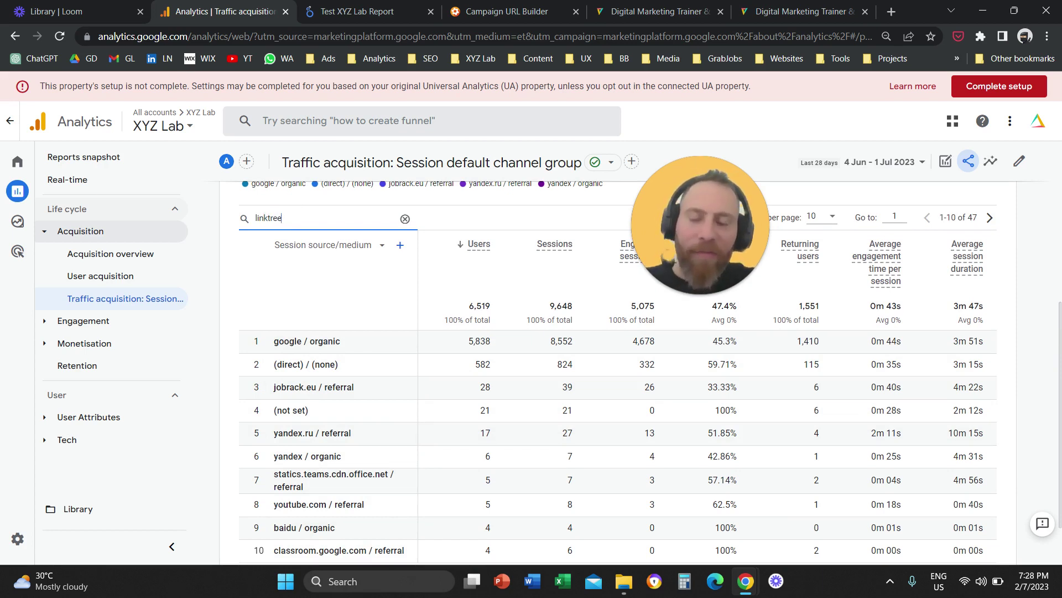
# Step: Switch to the Looker Studio report and start creating a new filter for the Session source table
pyautogui.click(334, 6)
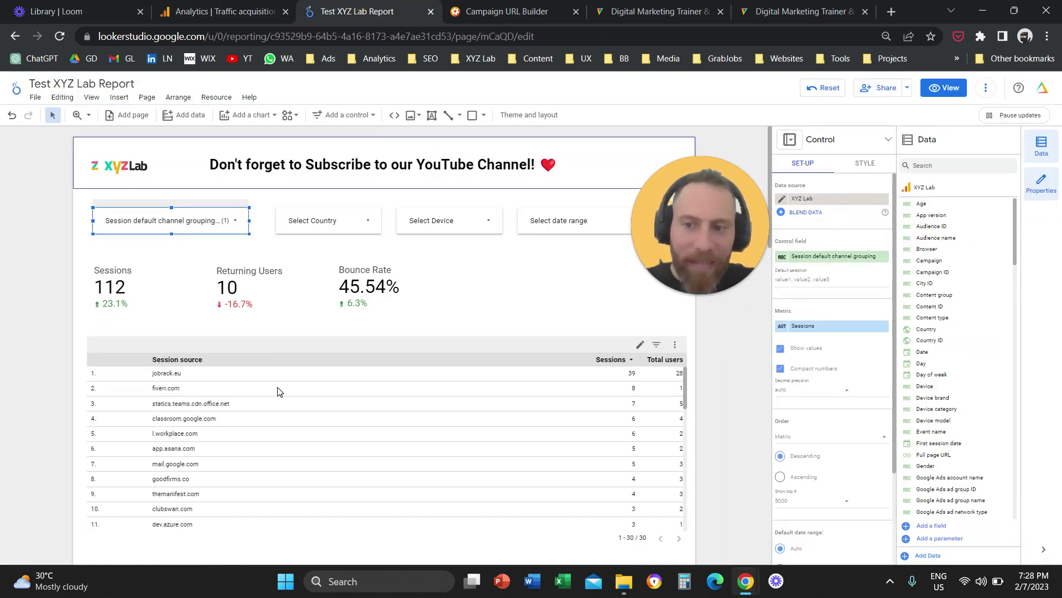
pyautogui.click(440, 381)
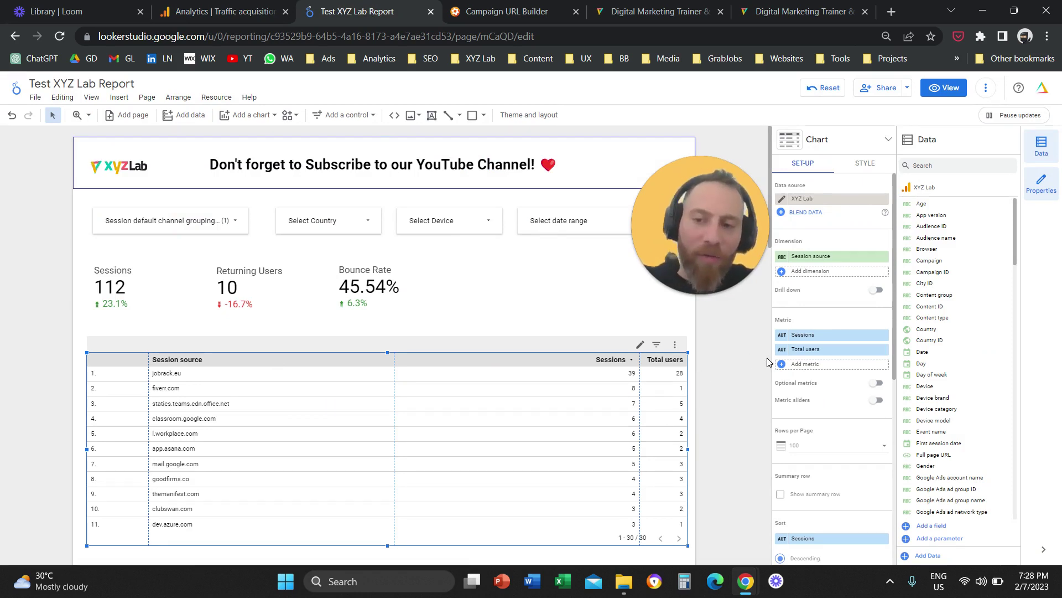
pyautogui.scroll(-3, 767, 362)
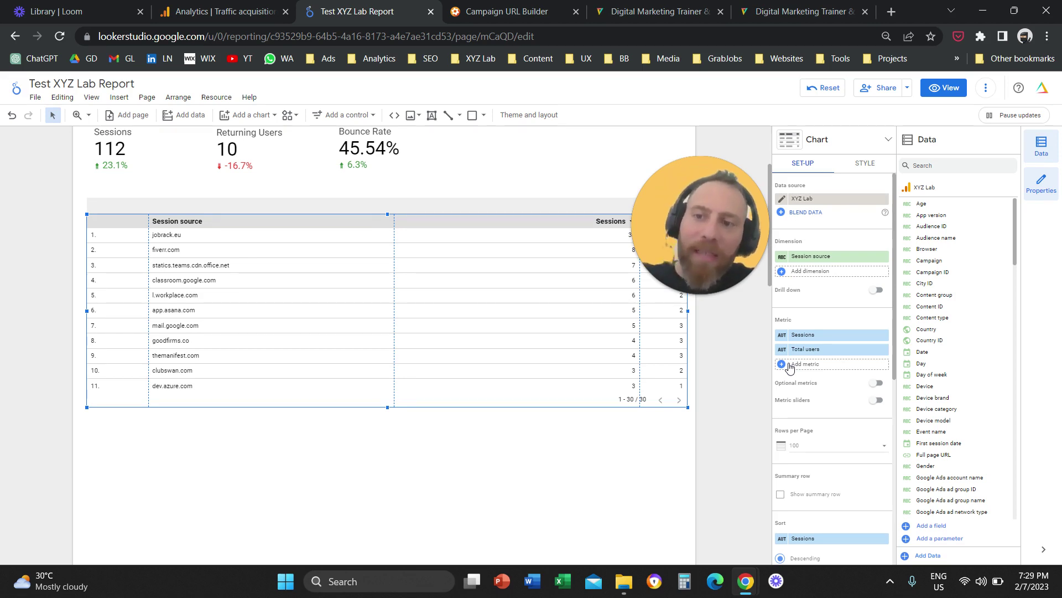
pyautogui.scroll(-3, 835, 449)
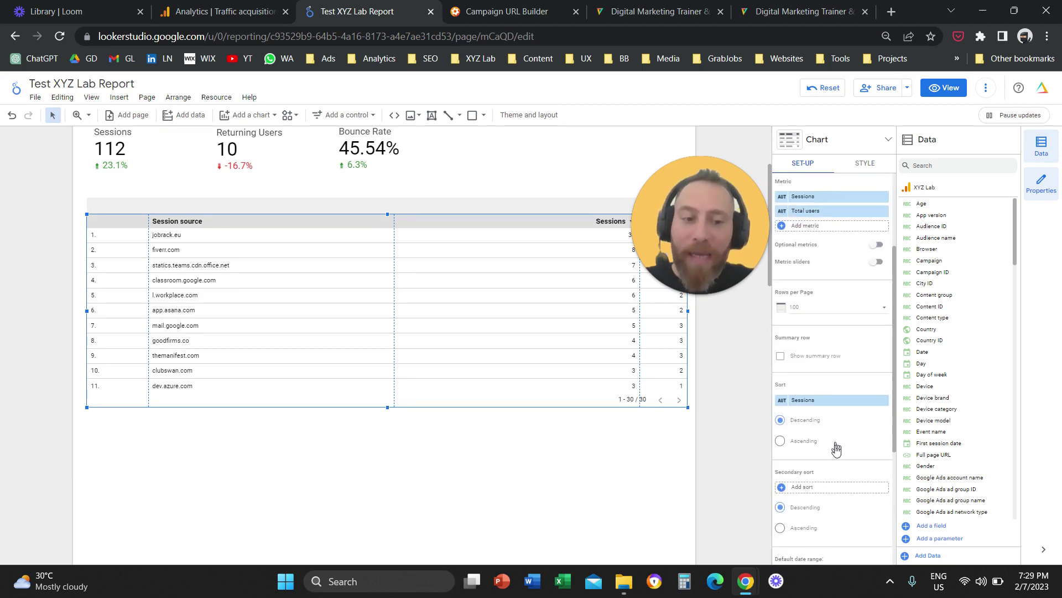
pyautogui.scroll(-4, 827, 487)
pyautogui.click(829, 478)
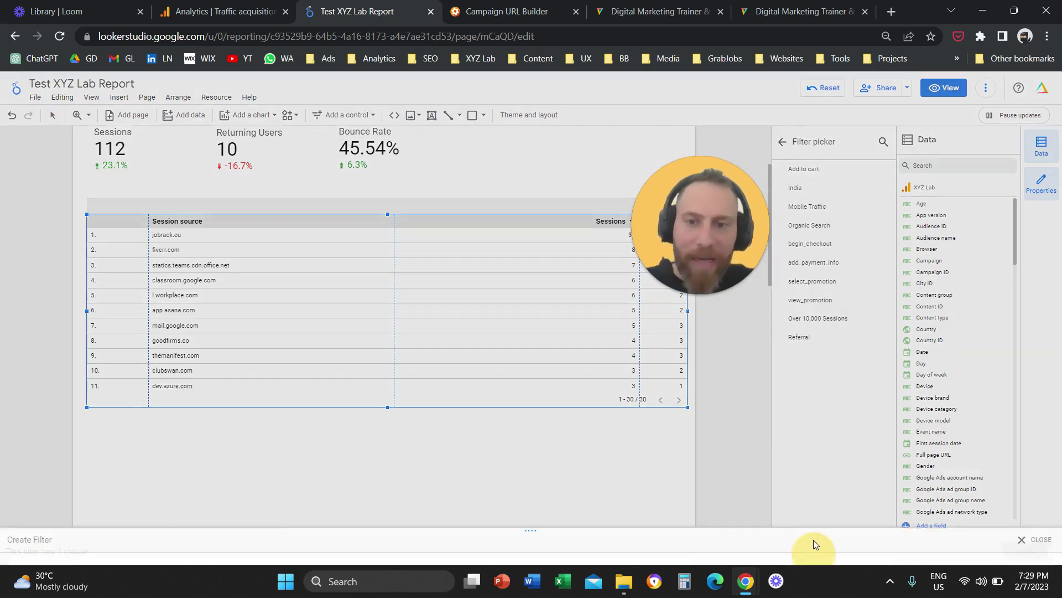
pyautogui.click(815, 556)
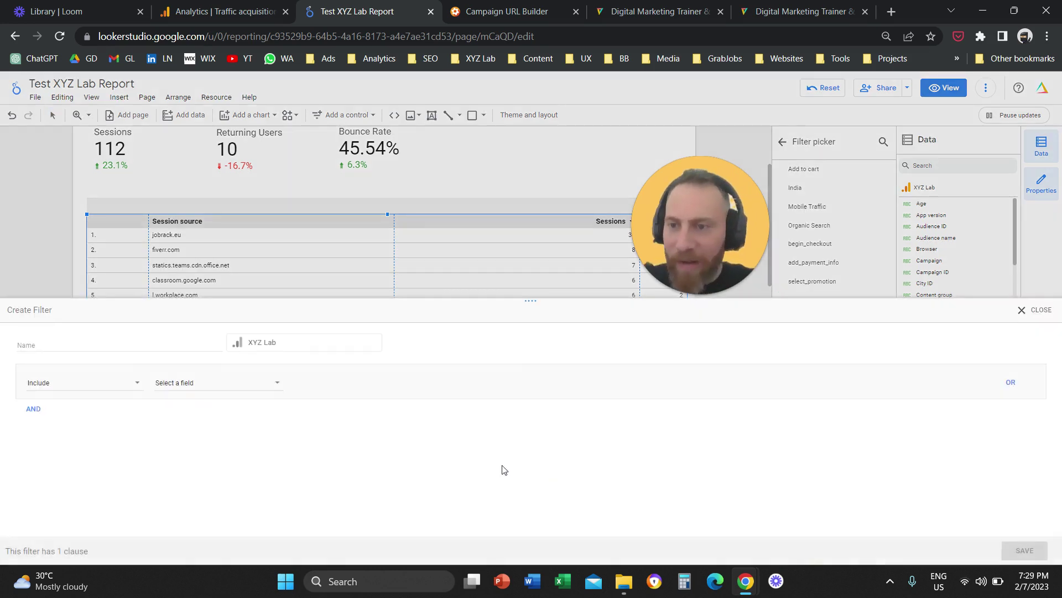
# Step: Define the filter's first clause to include Session medium values that contain "asdfafaf"
pyautogui.click(167, 344)
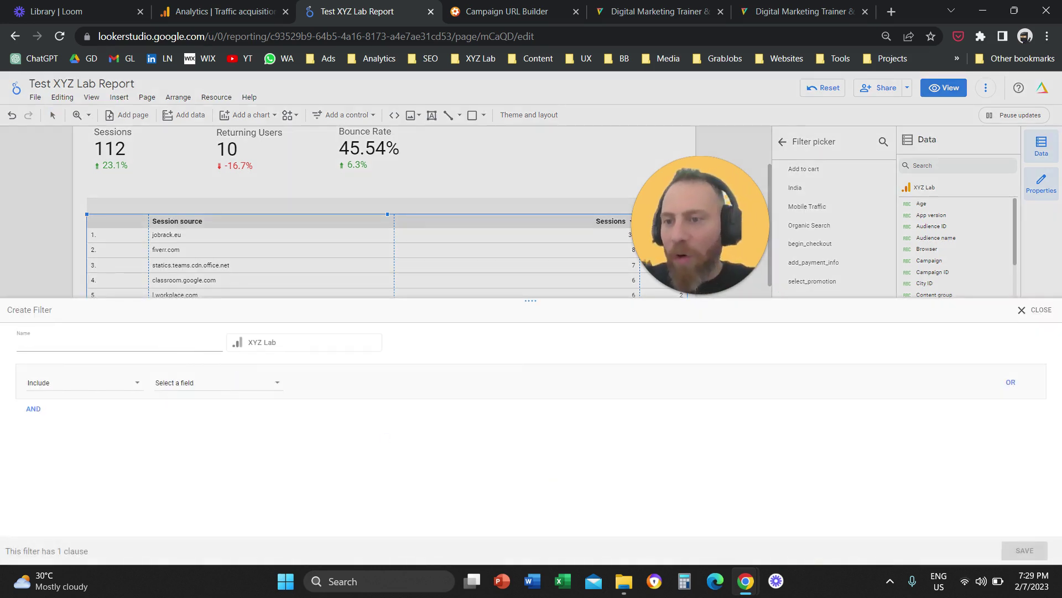
pyautogui.click(261, 387)
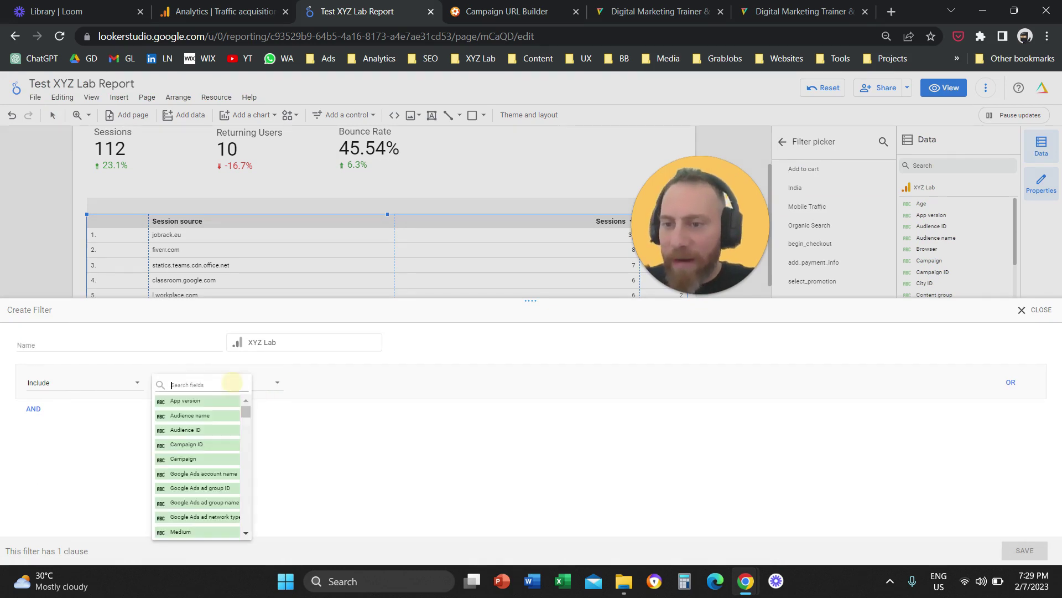
pyautogui.write('se')
pyautogui.press('BackSpace')
pyautogui.press('BackSpace')
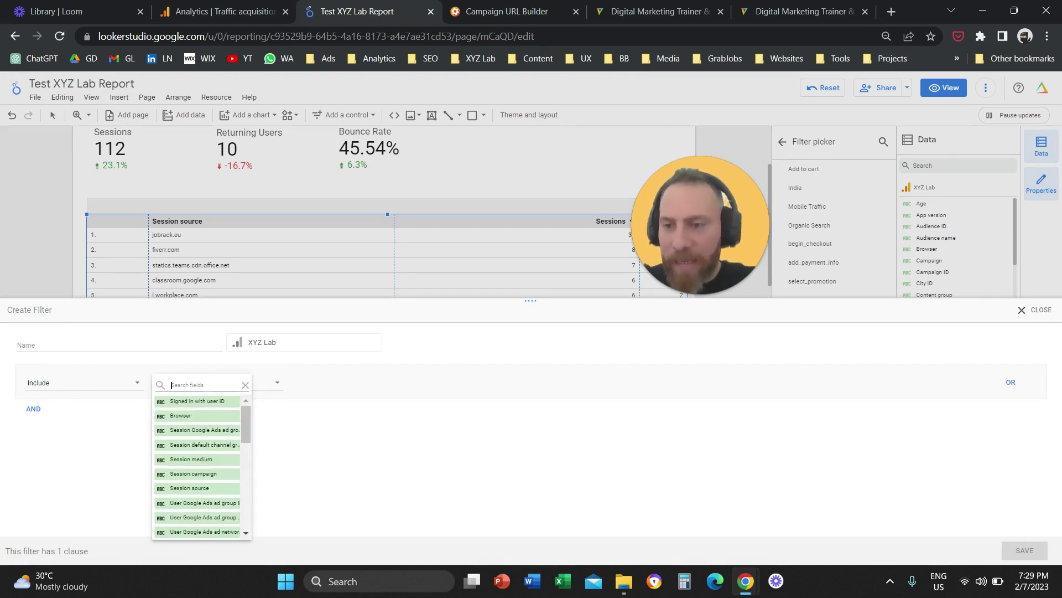
pyautogui.write('medium')
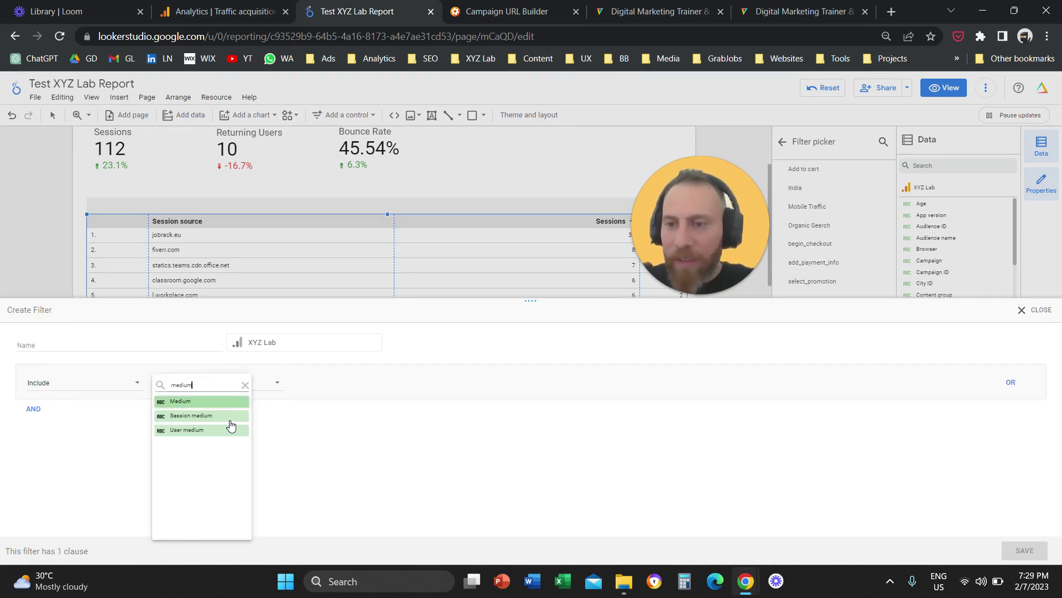
pyautogui.click(248, 415)
pyautogui.click(339, 383)
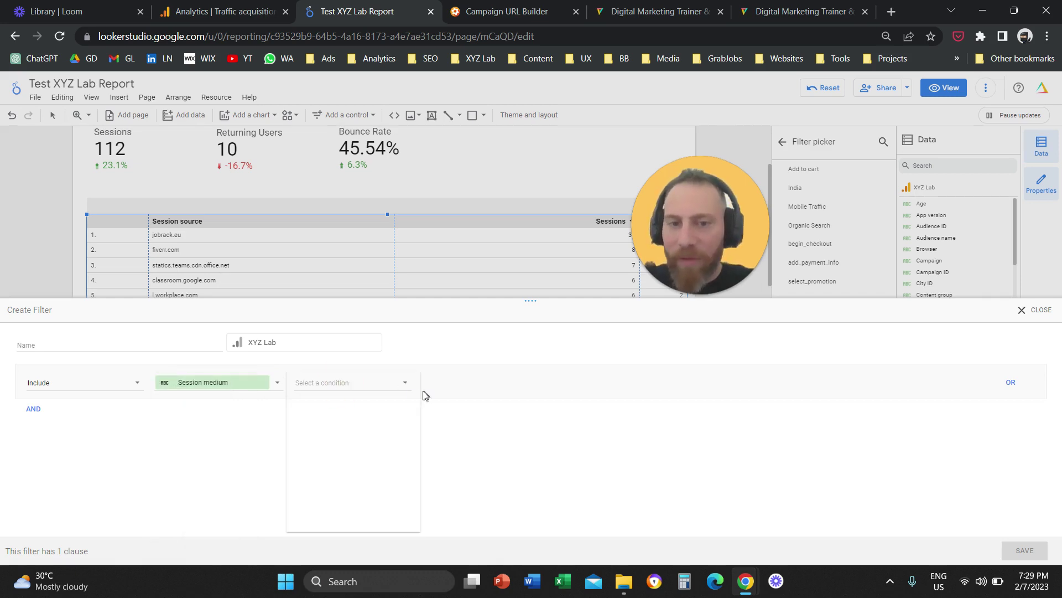
pyautogui.click(365, 412)
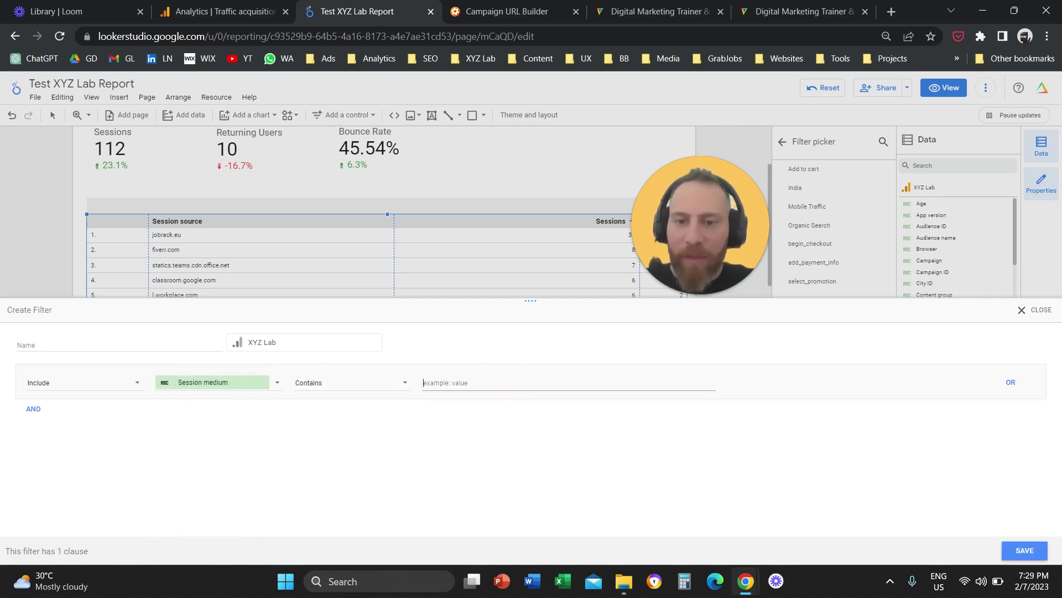
pyautogui.write('asdfafaf')
# Step: Add two more OR clauses to the filter with no field selected
pyautogui.click(1011, 382)
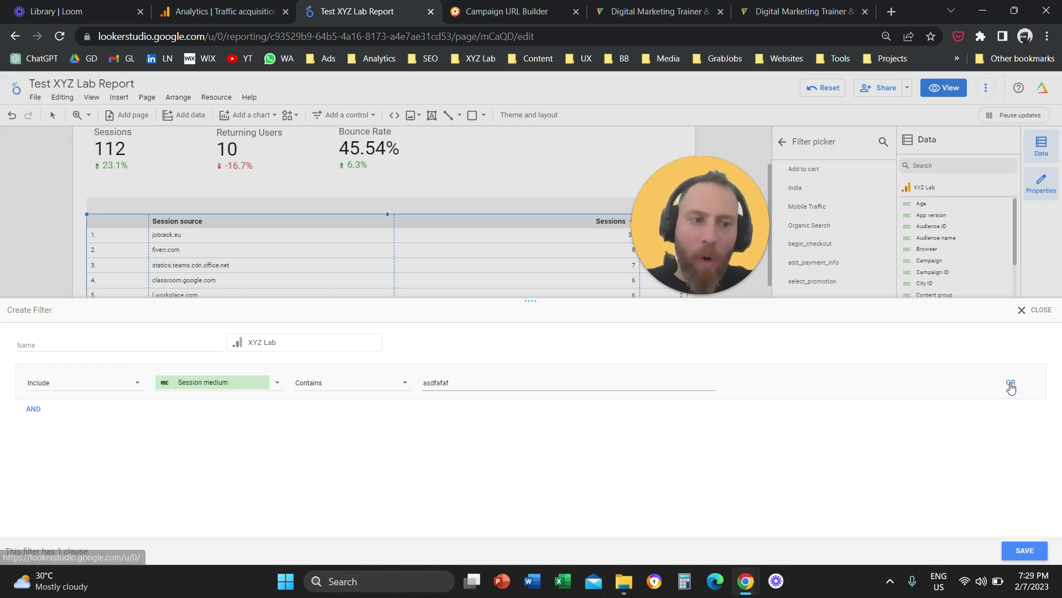
pyautogui.click(238, 419)
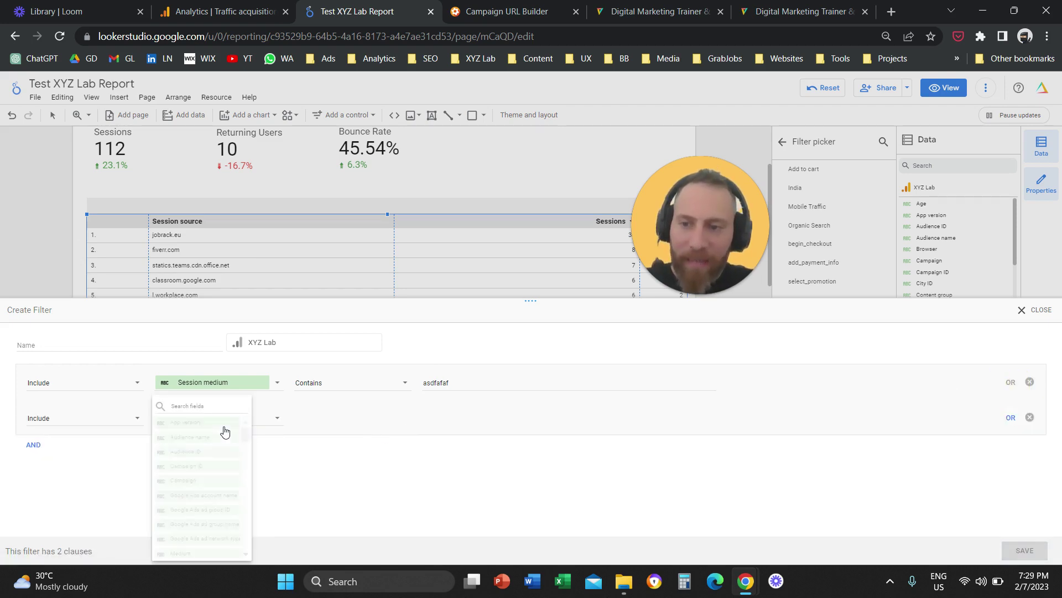
pyautogui.click(265, 431)
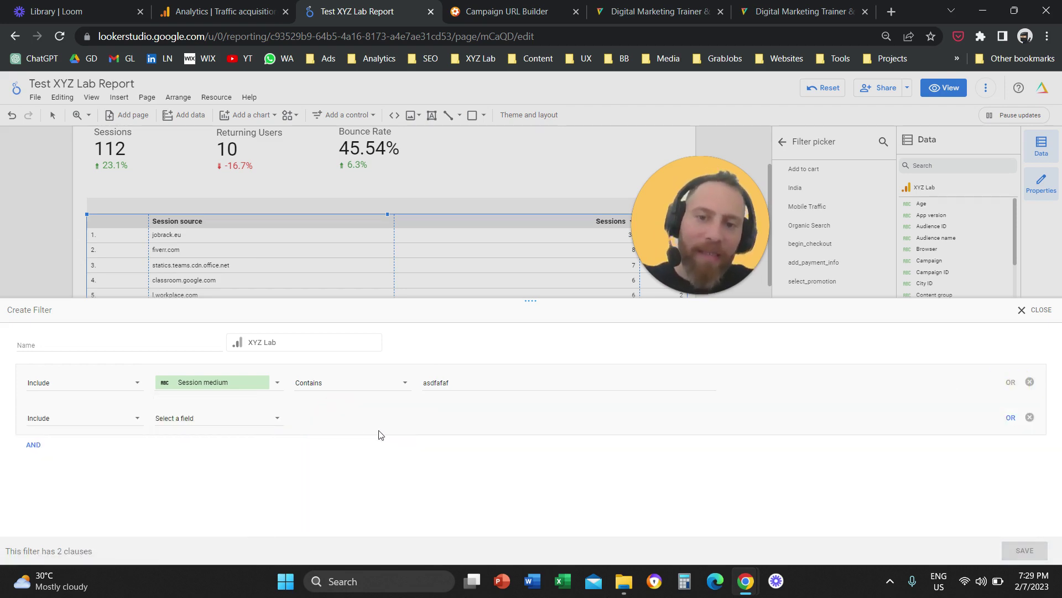
pyautogui.click(1010, 417)
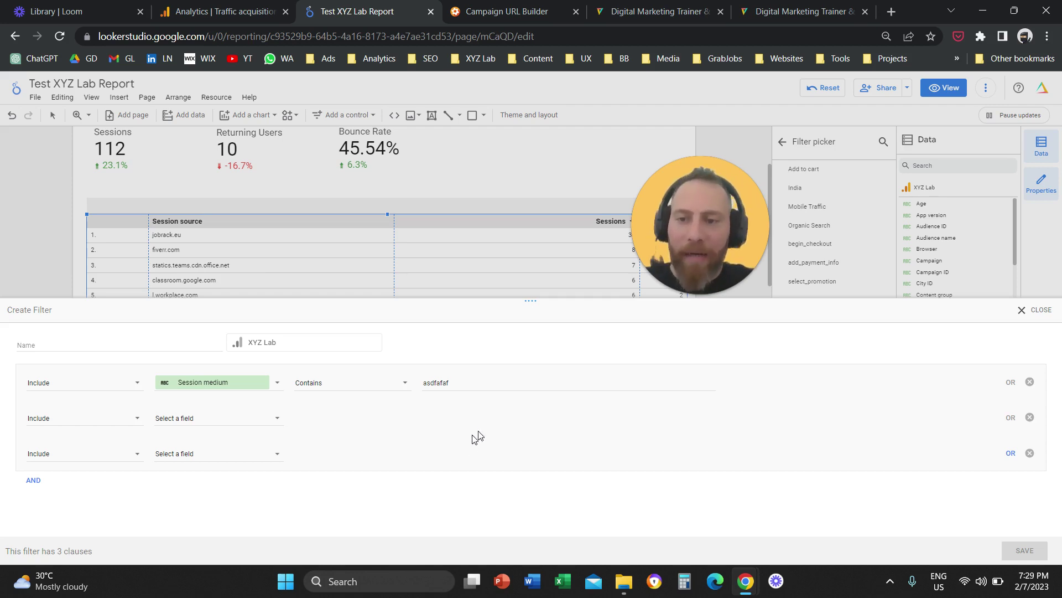
# Step: Close the filter editor, discarding the unsaved filter, and return to the table's chart setup
pyautogui.click(1022, 310)
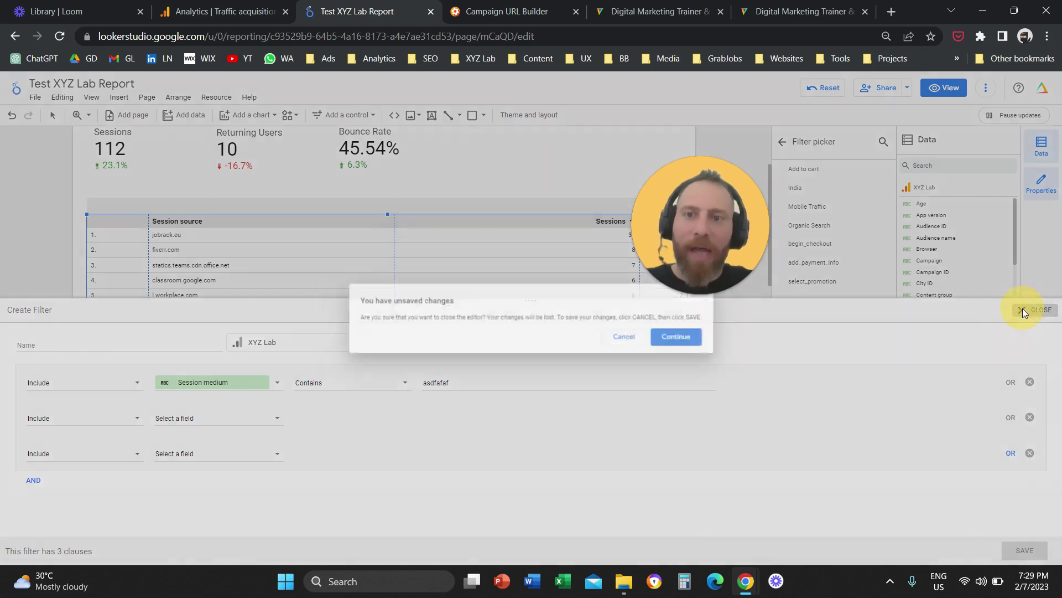
pyautogui.click(626, 344)
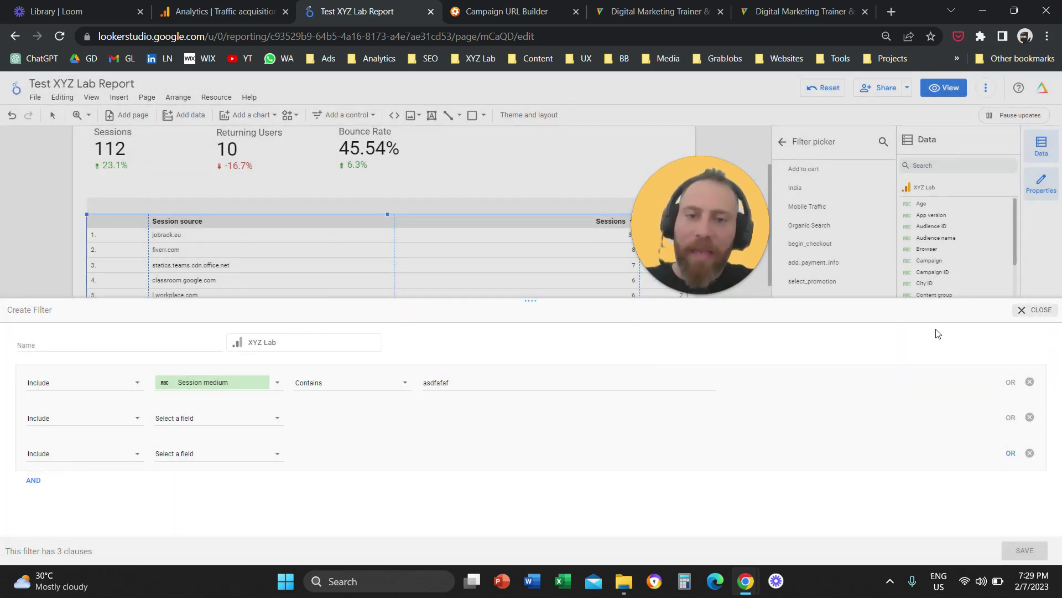
pyautogui.click(1037, 314)
pyautogui.click(704, 338)
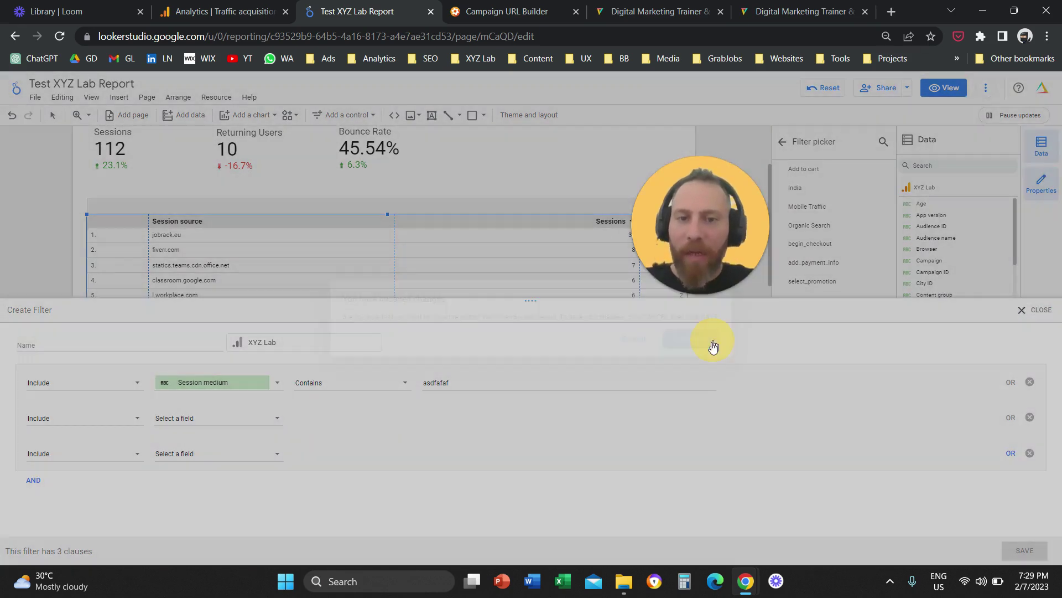
pyautogui.click(785, 143)
pyautogui.scroll(3, 376, 255)
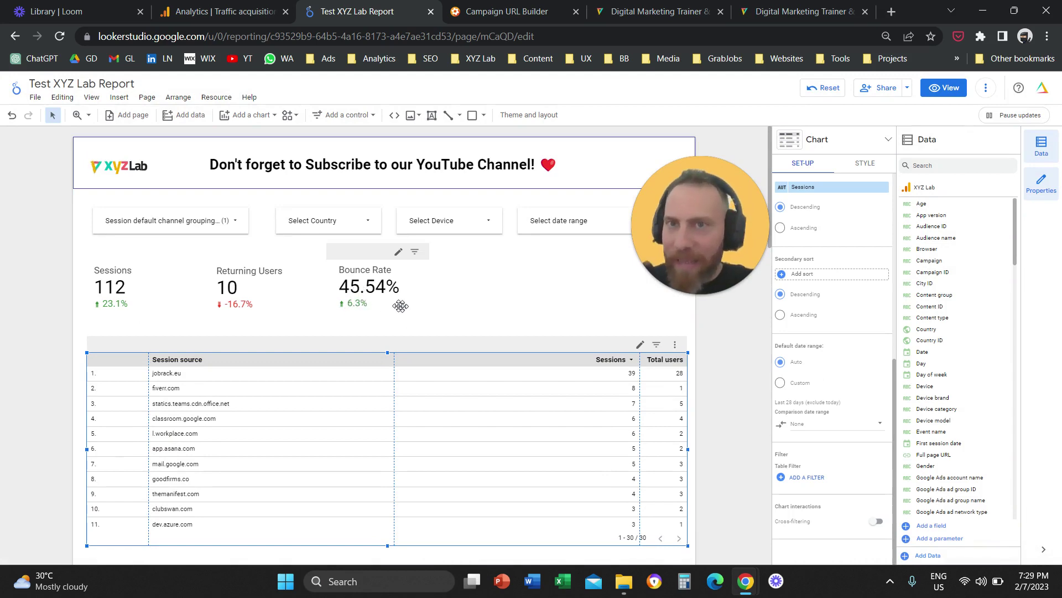
# Step: Switch to the Campaign URL Builder and review the campaign source and medium entries
pyautogui.click(507, 11)
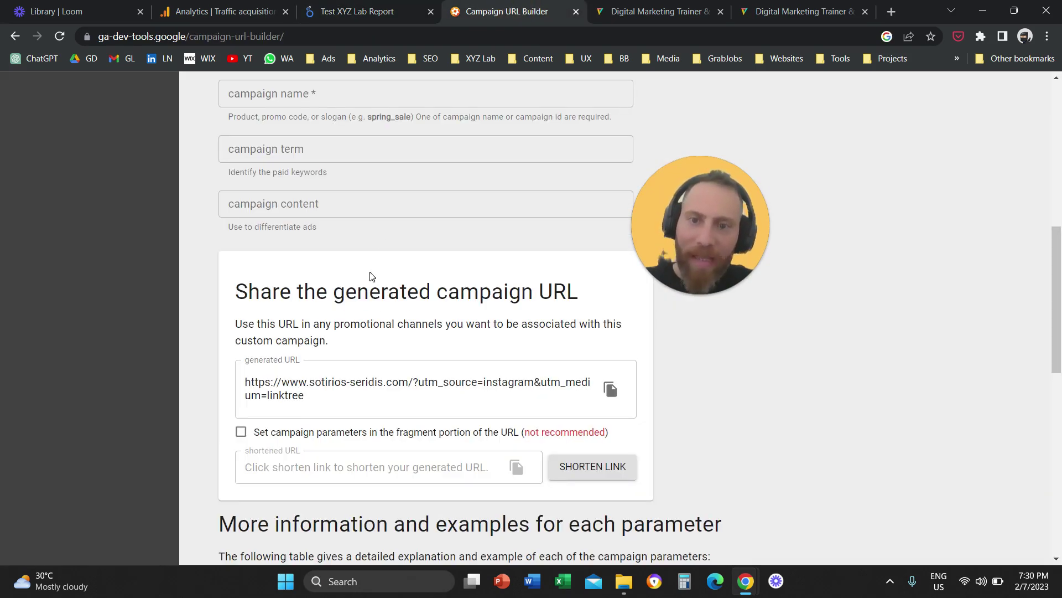
pyautogui.scroll(1, 353, 330)
pyautogui.scroll(6, 353, 330)
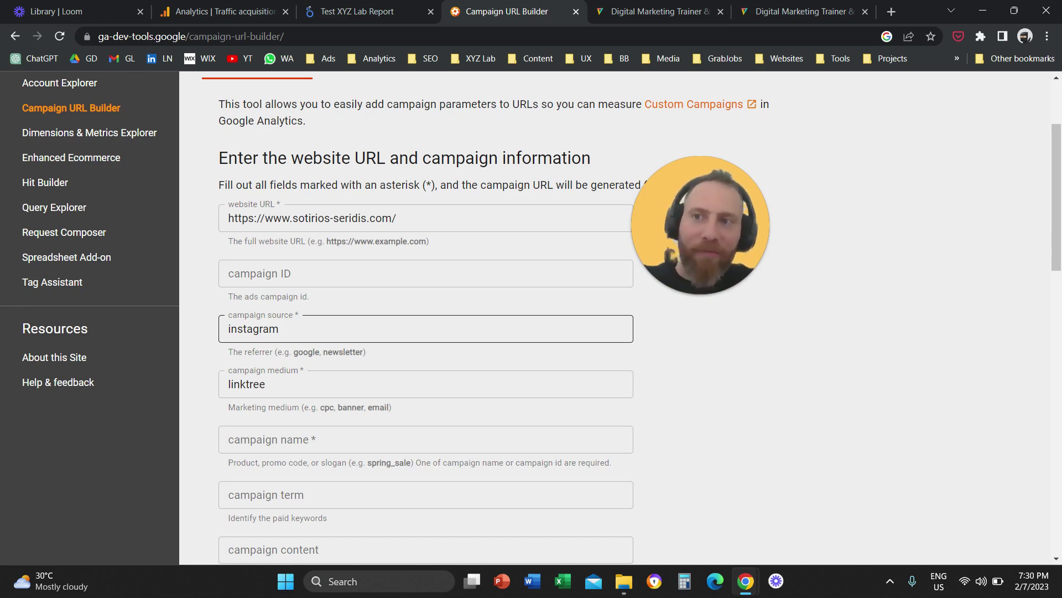
# Step: Switch back to Google Analytics and clear the search term of the Session source/medium table
pyautogui.click(221, 11)
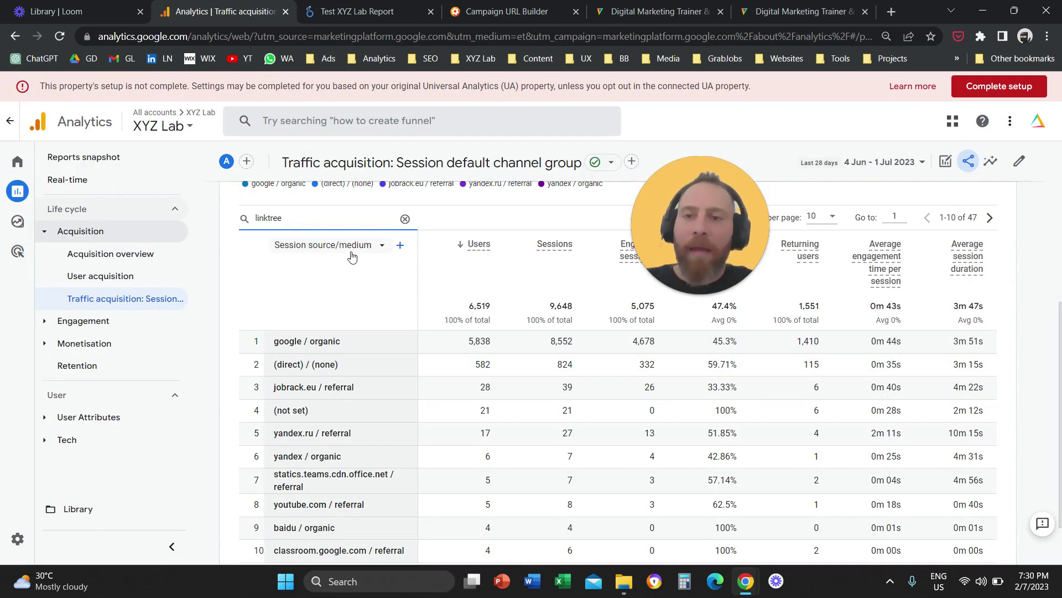
pyautogui.click(406, 220)
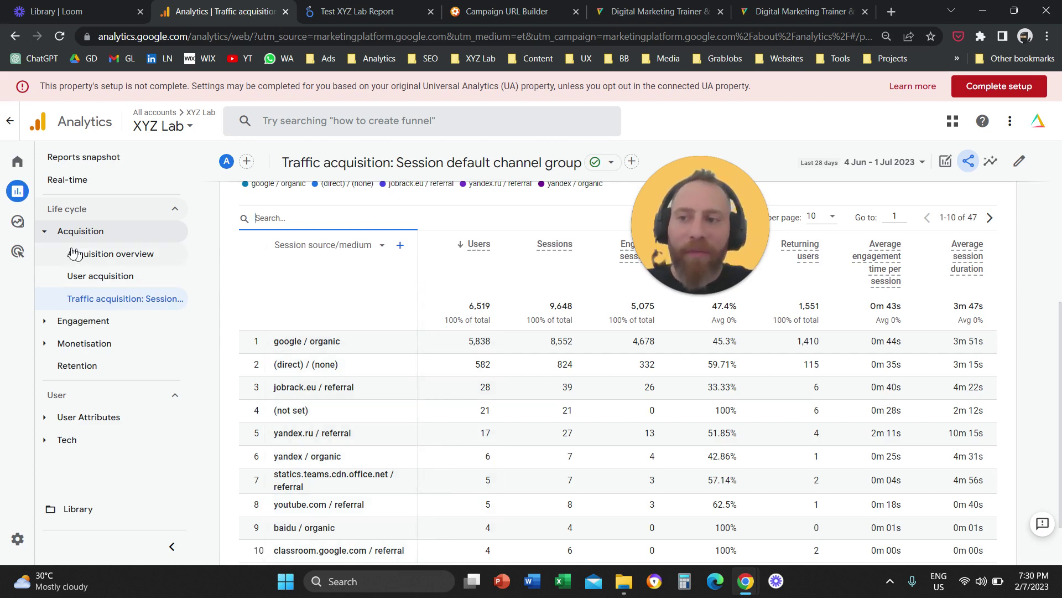
pyautogui.moveTo(30, 161)
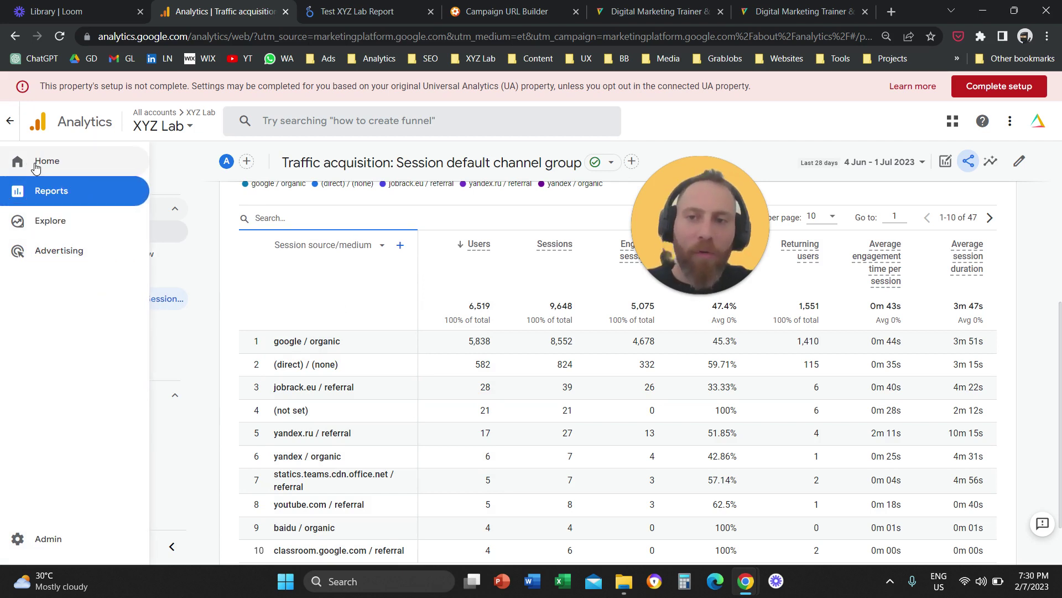